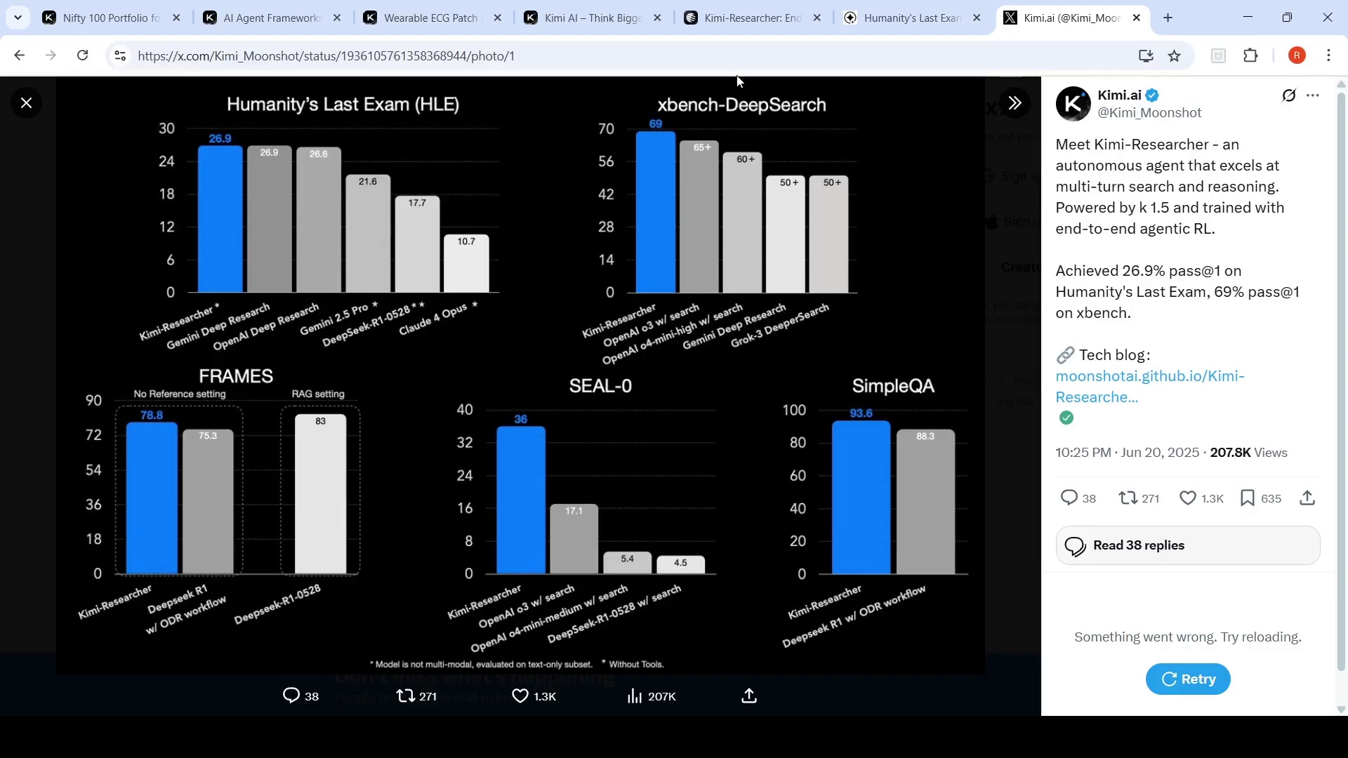
Switch to the Kimi-Researcher blog tab and read its end-to-end agentic RL section.
click(764, 19)
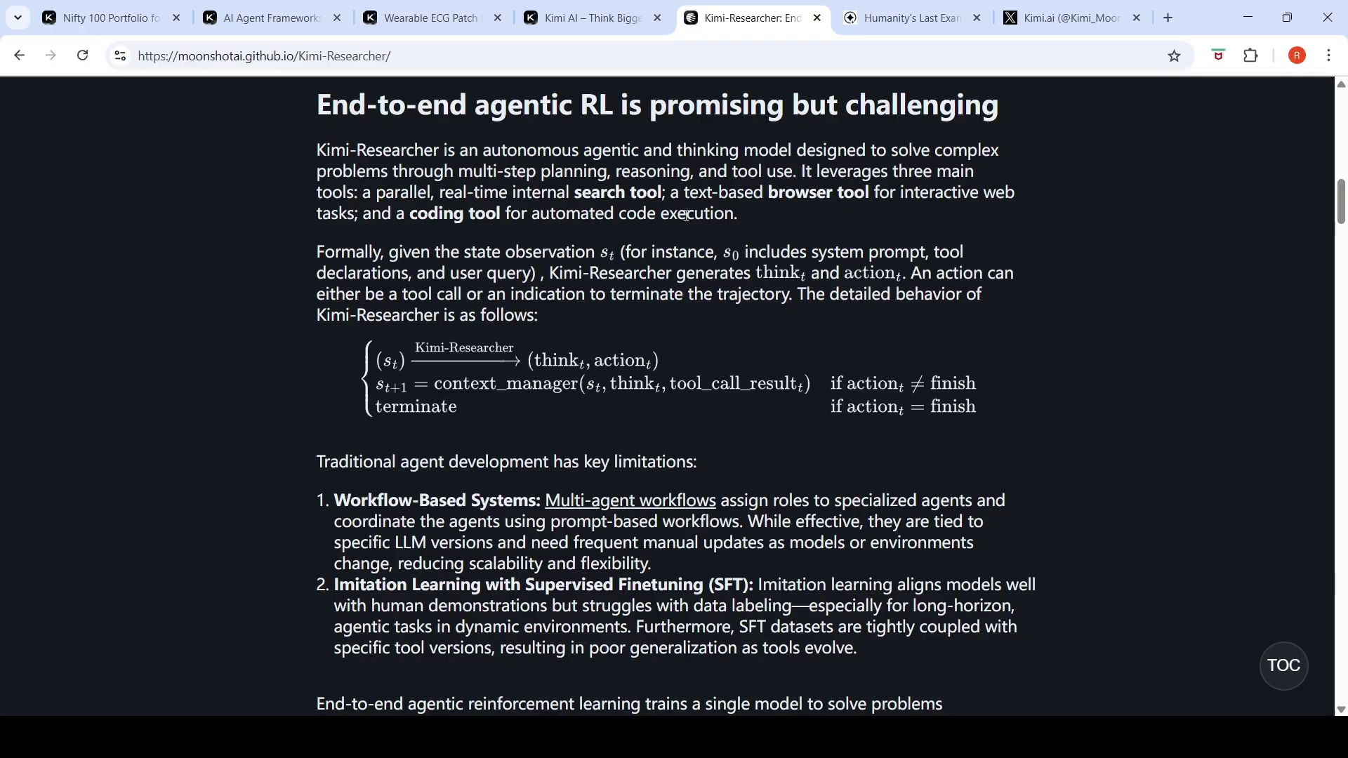
Return to Kimi, dismiss the Researcher mode intro, and switch to the Wearable ECG Patch chat.
click(580, 18)
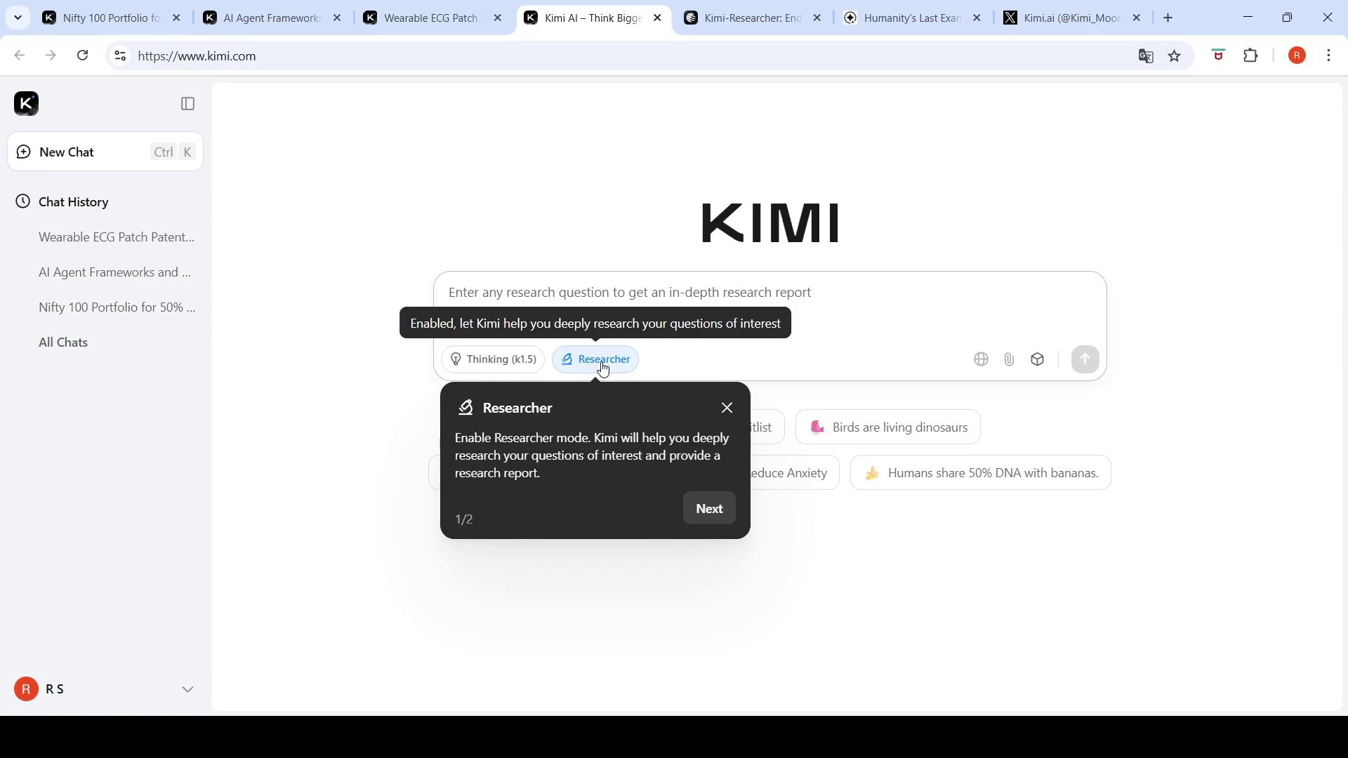
click(726, 407)
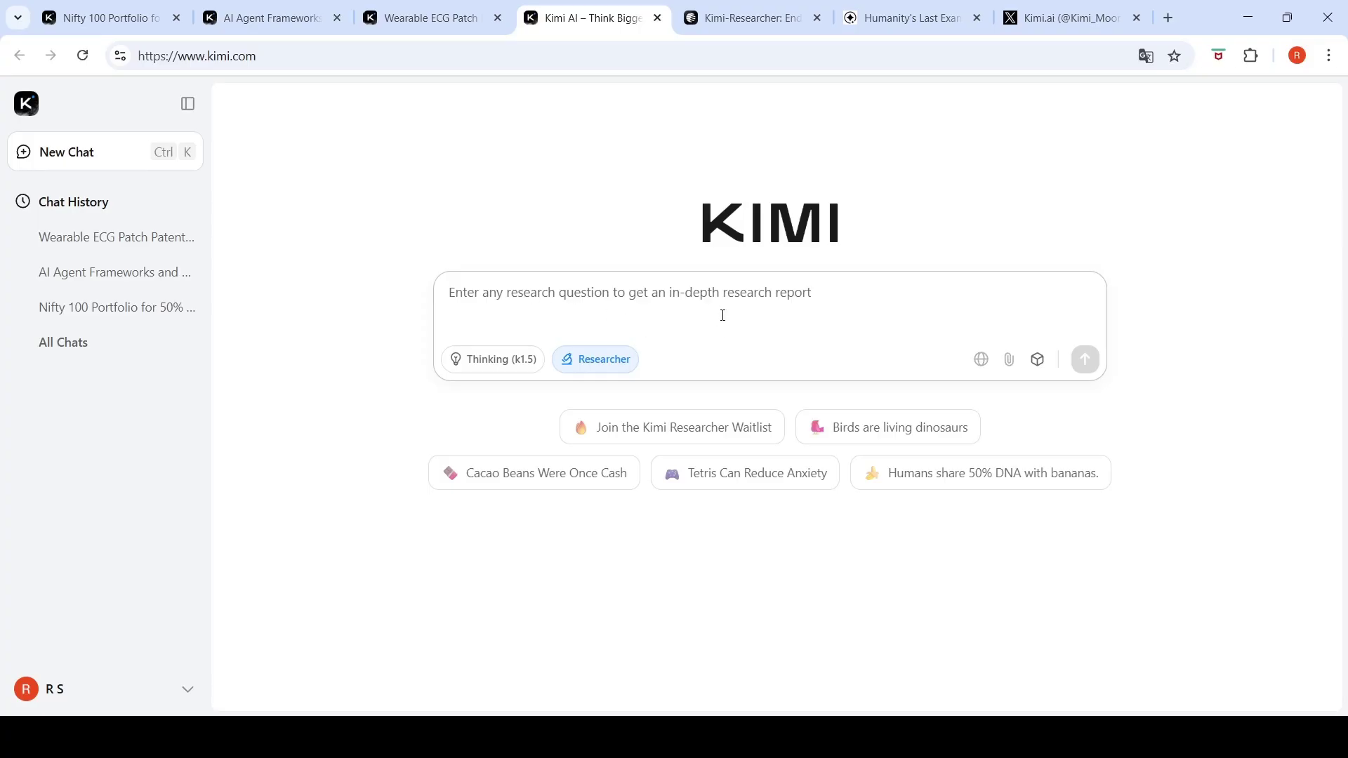
key(ctrl+shift+Tab)
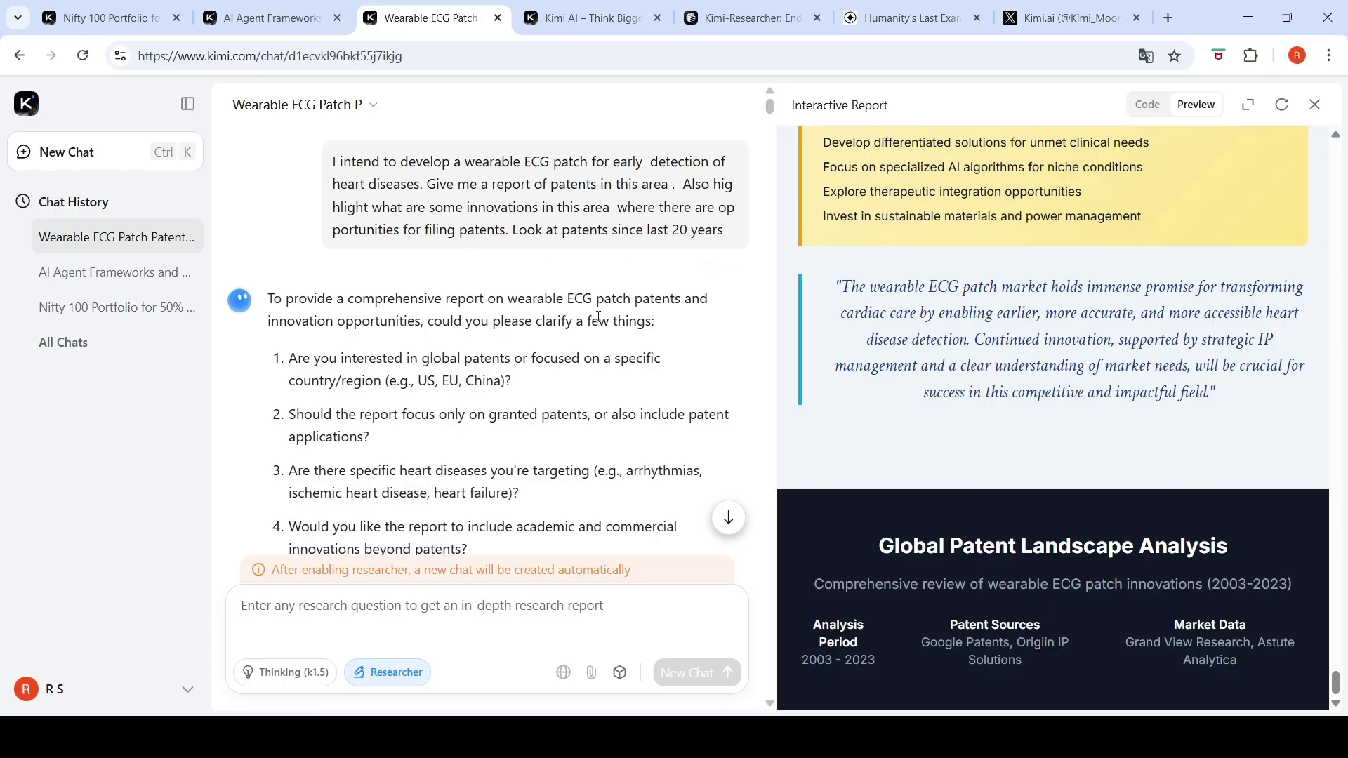
scroll(562, 260, down, 1)
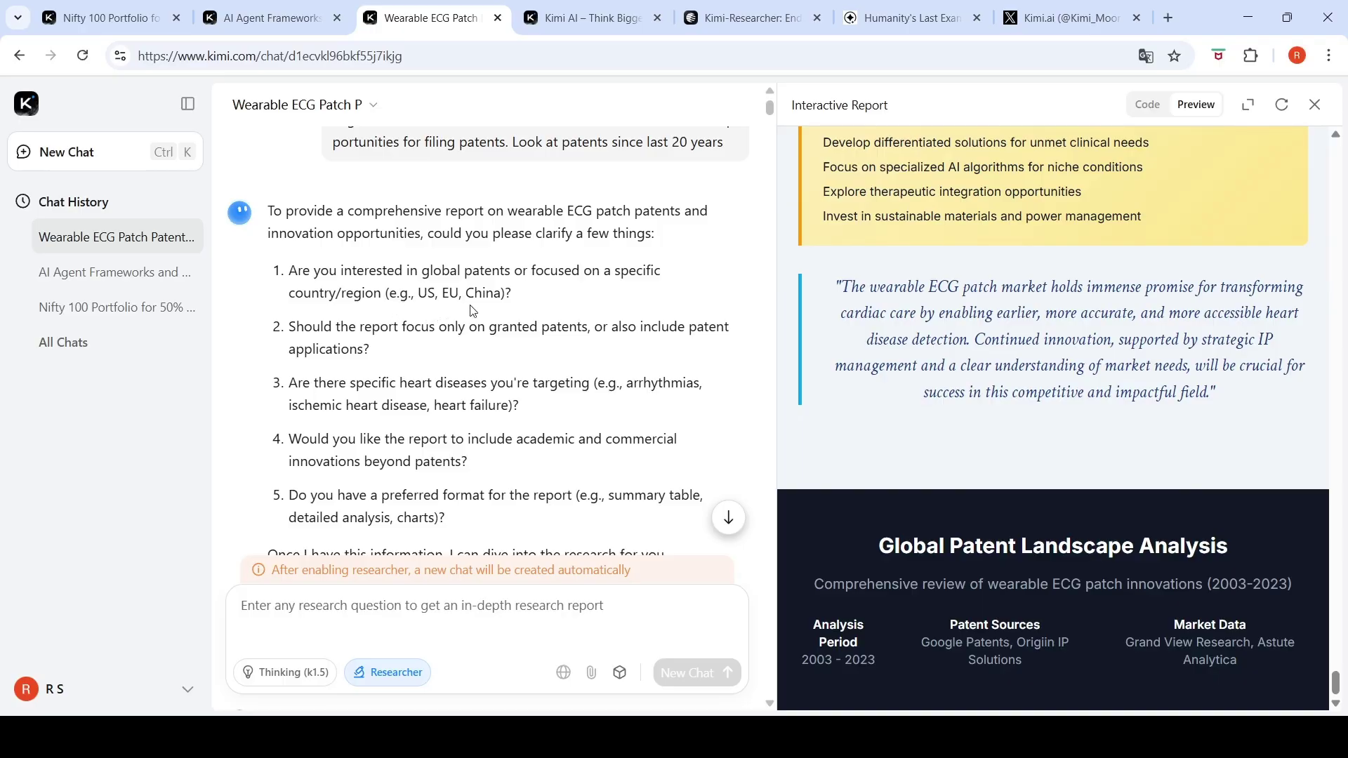
scroll(471, 310, down, 1)
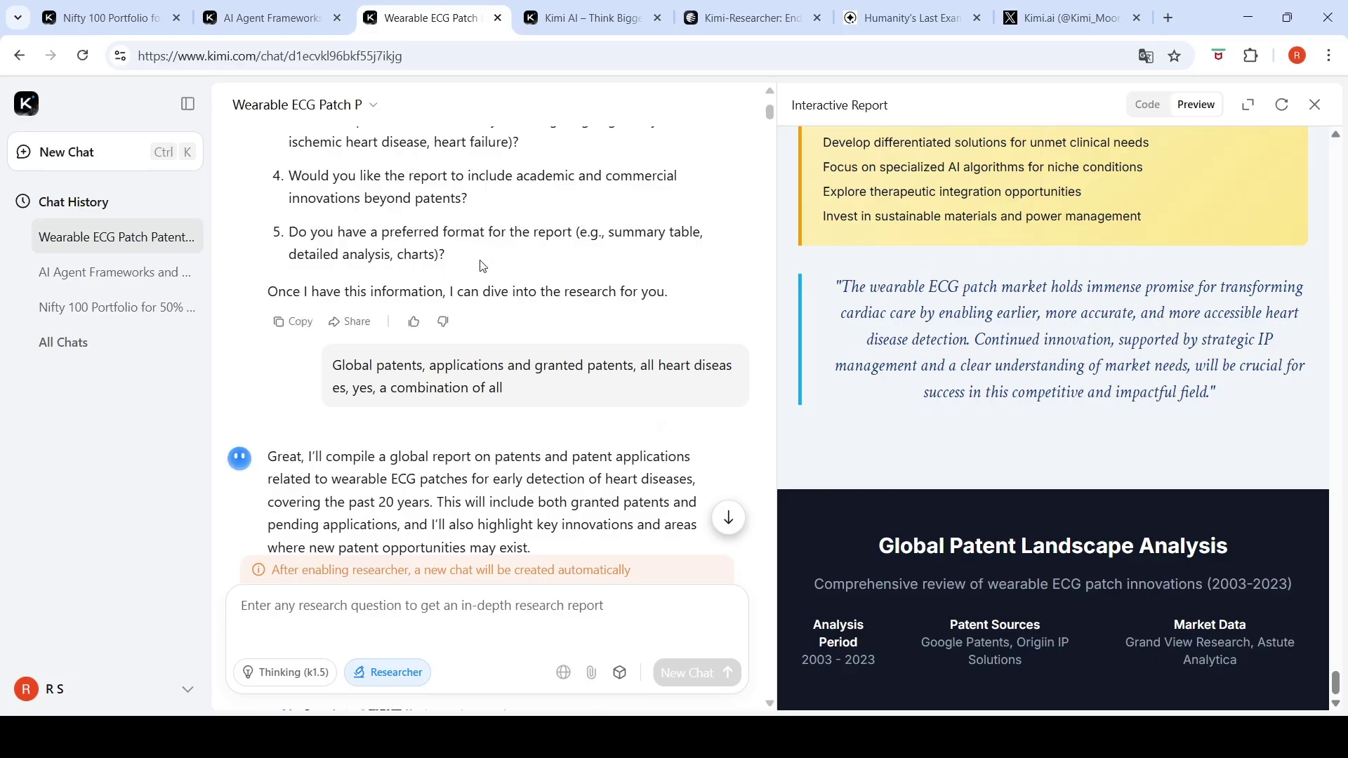
scroll(611, 358, down, 1)
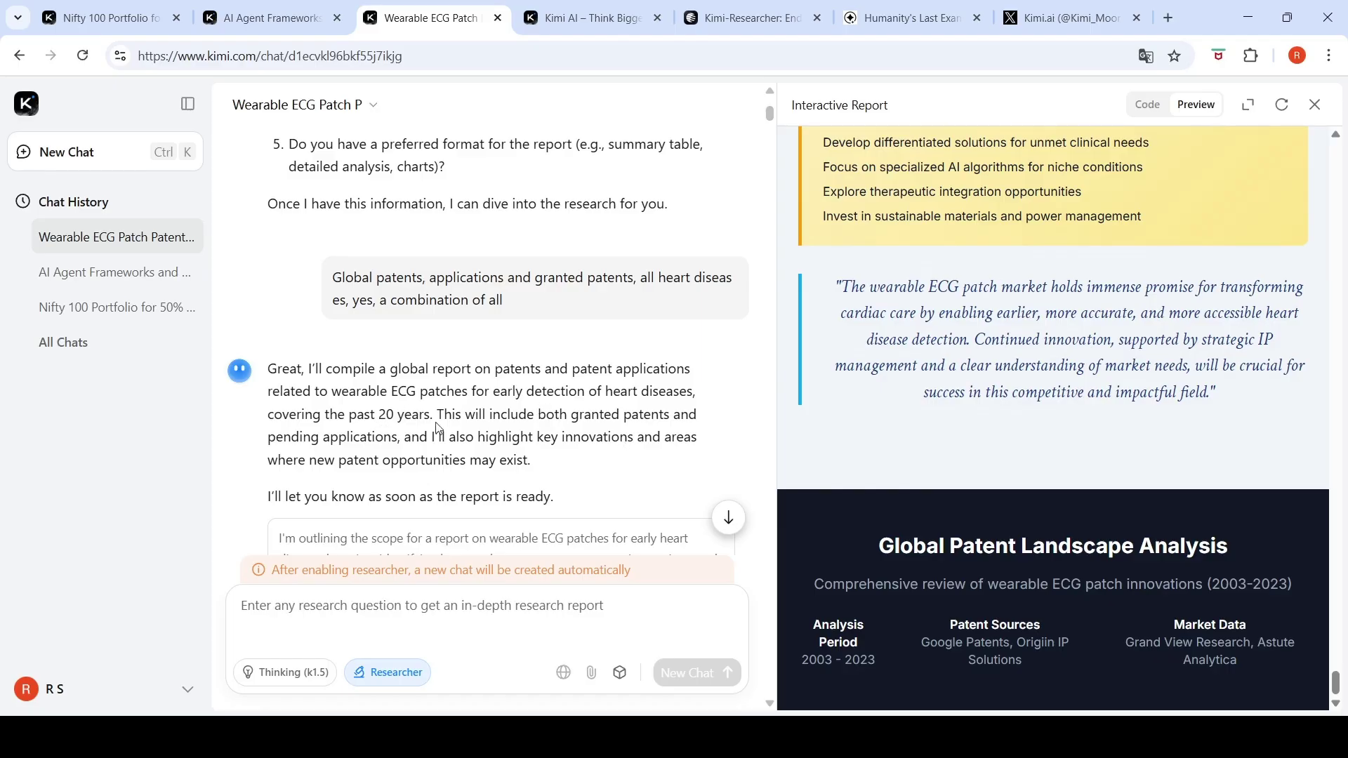
scroll(422, 430, down, 3)
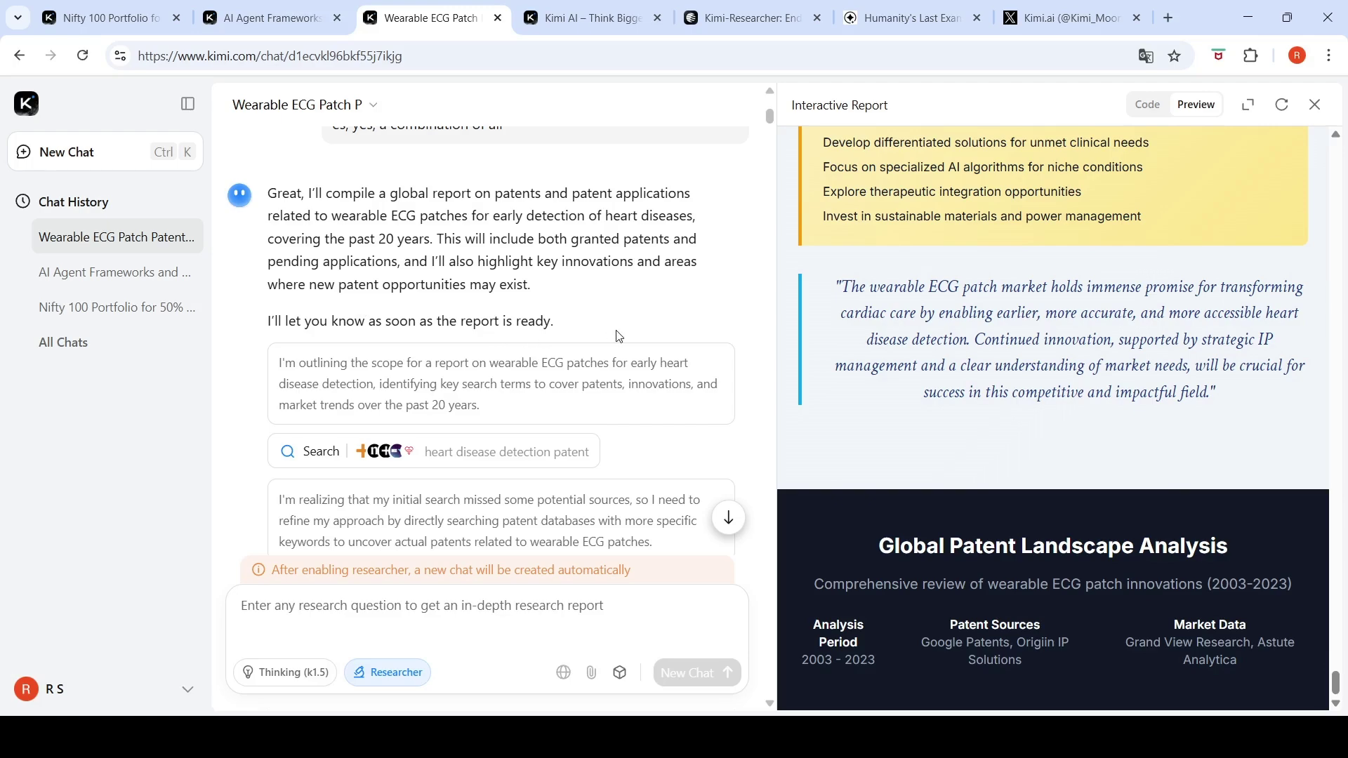
scroll(618, 335, down, 1)
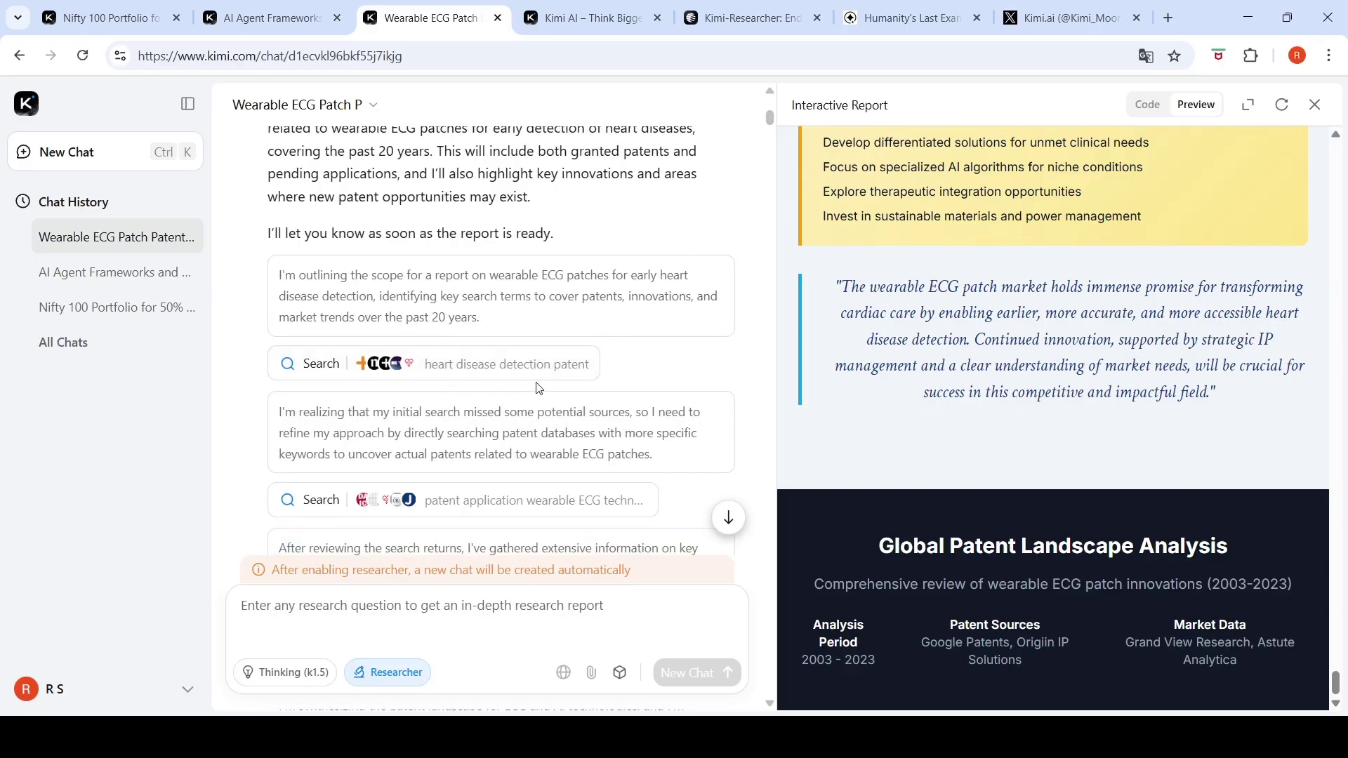
scroll(494, 391, down, 1)
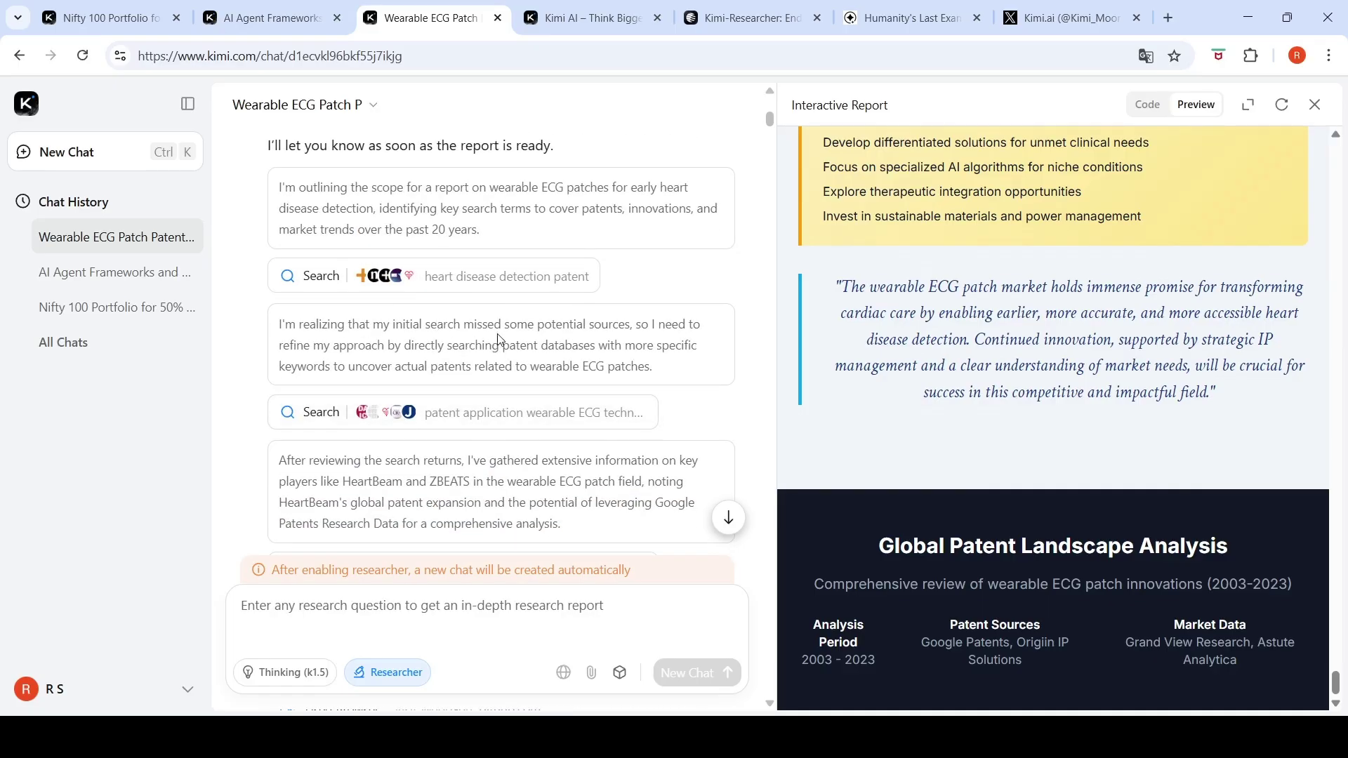
scroll(545, 343, down, 1)
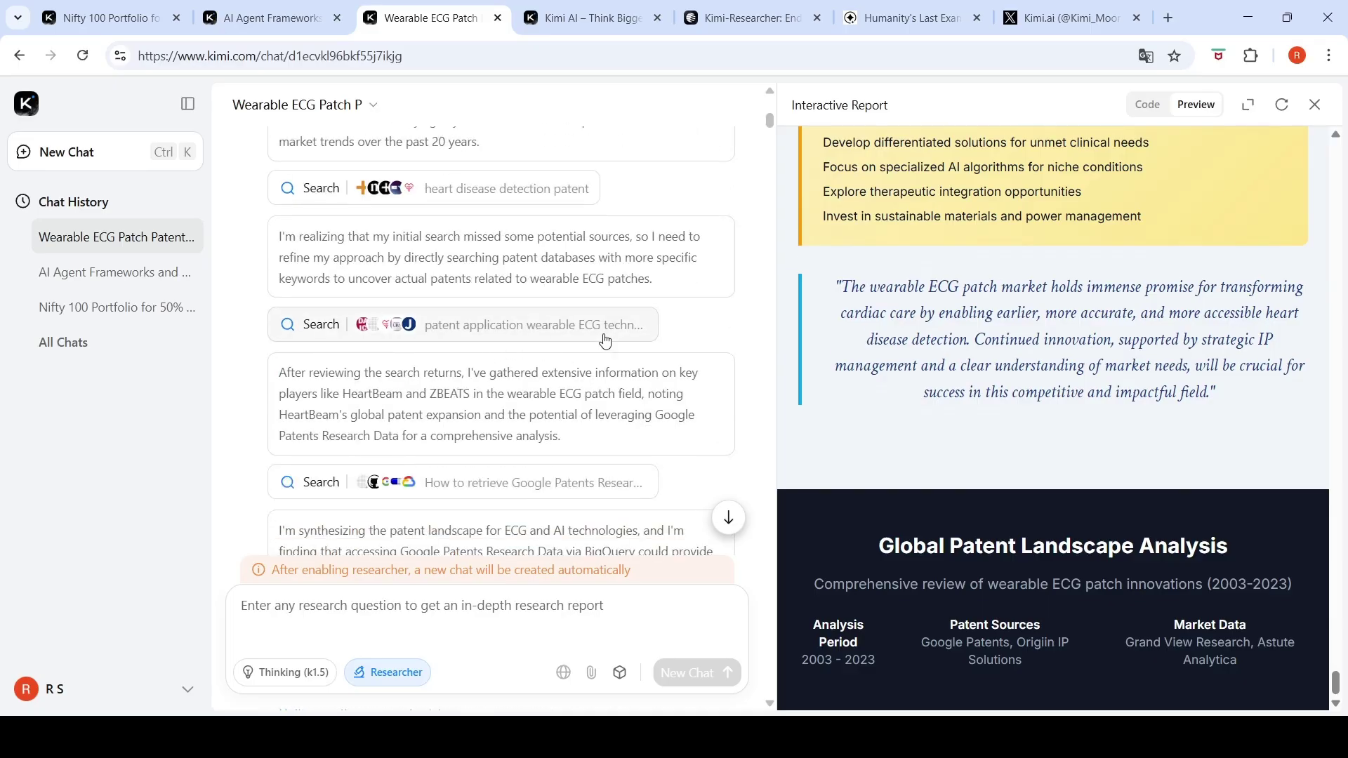
scroll(591, 364, down, 1)
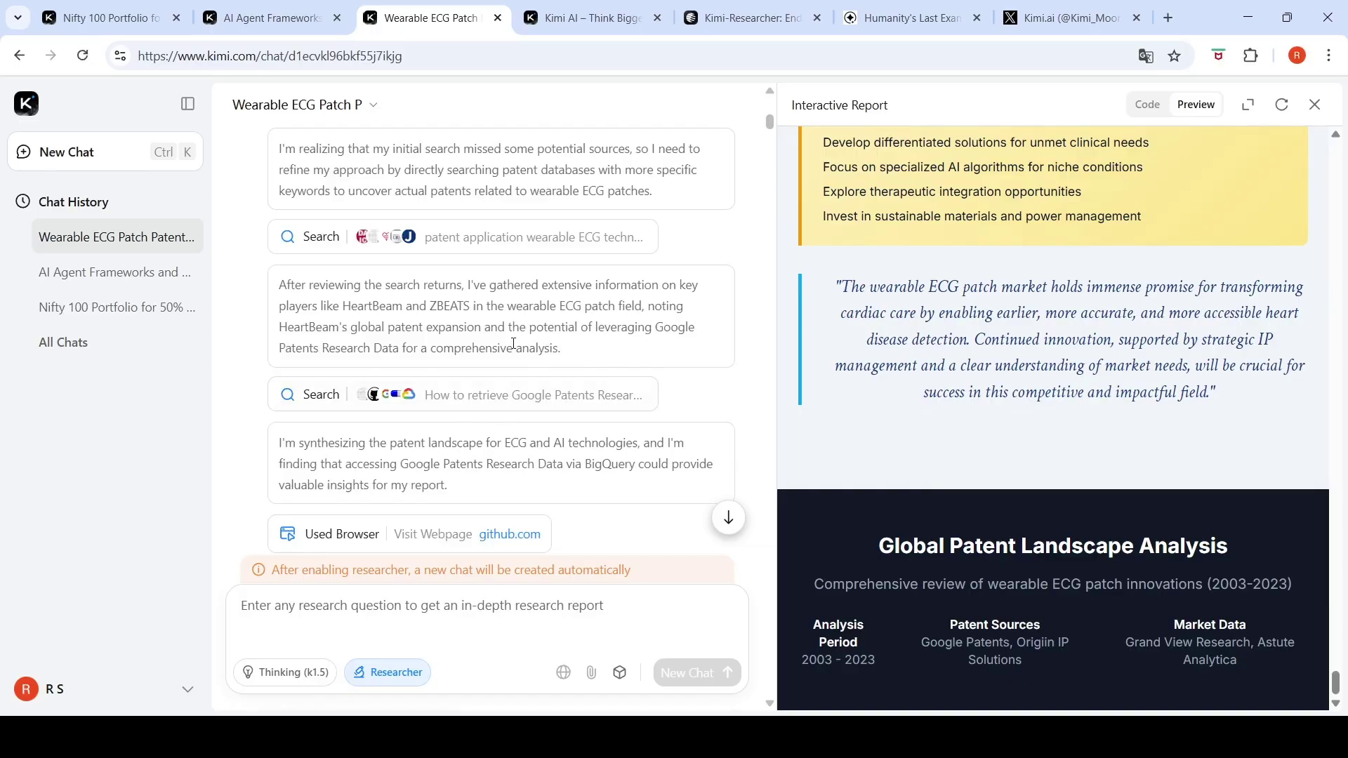
scroll(513, 344, down, 2)
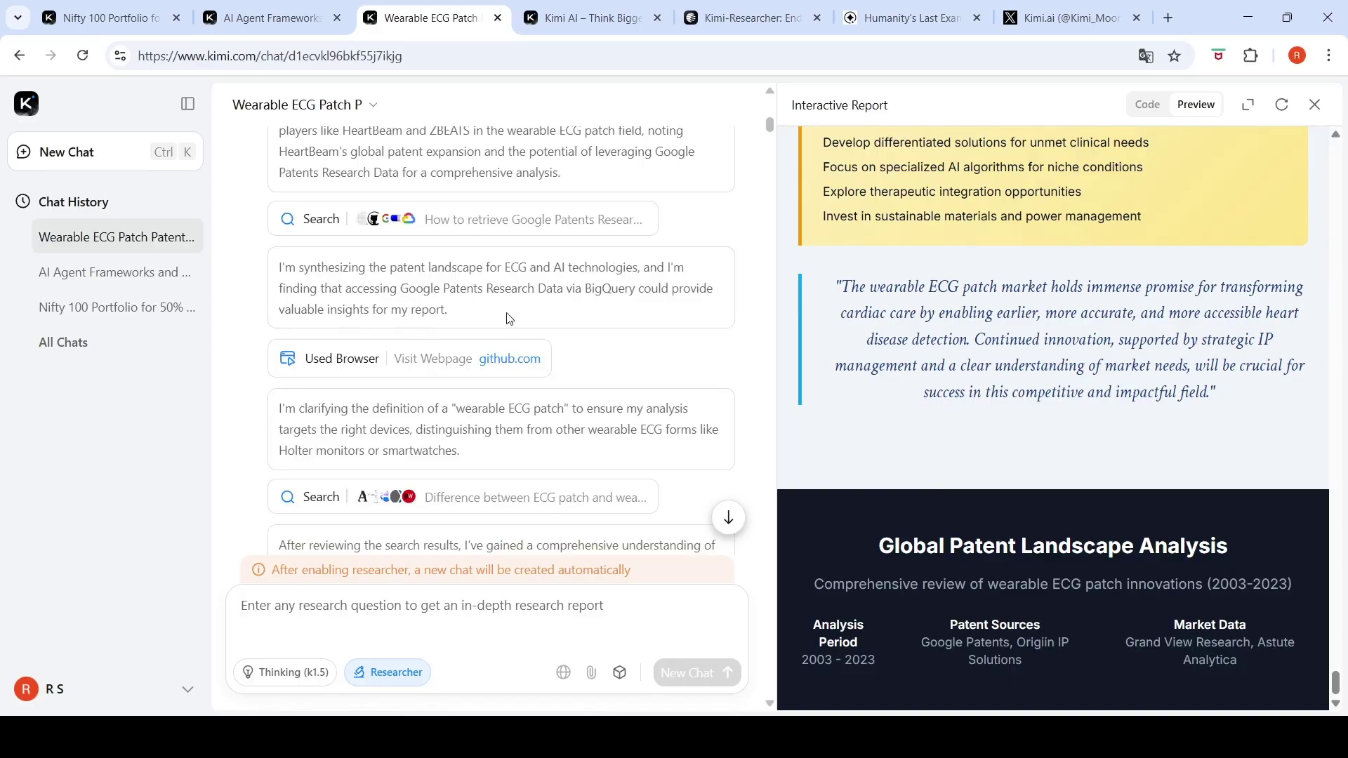
scroll(549, 326, down, 1)
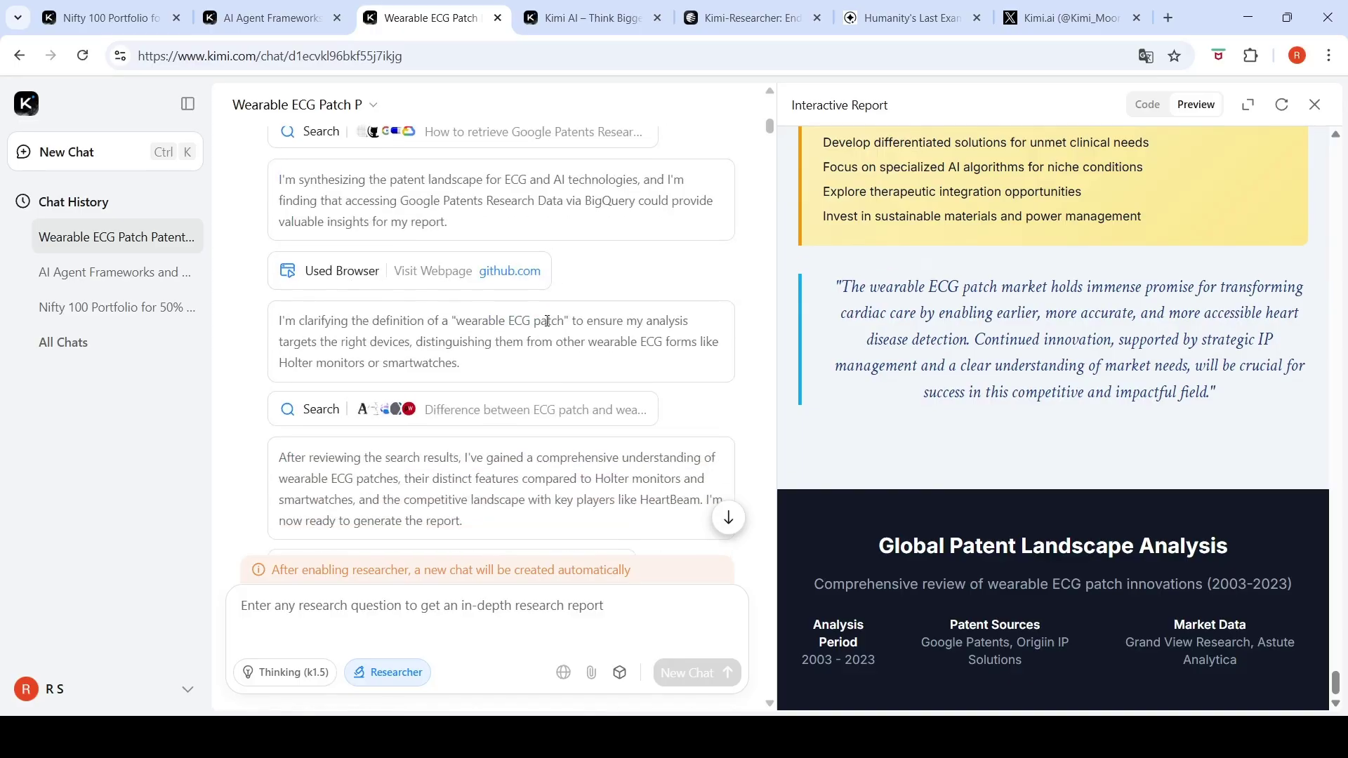
scroll(547, 320, down, 1)
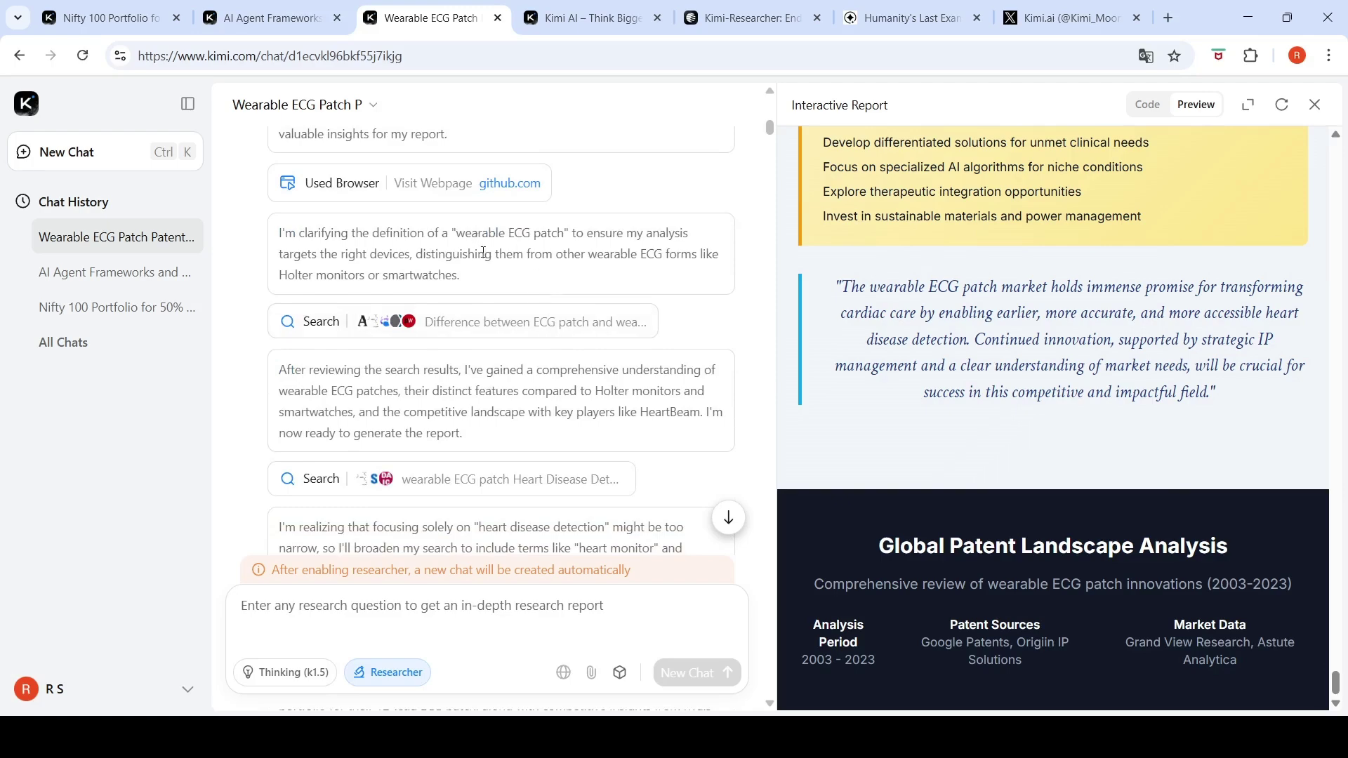
scroll(607, 355, down, 2)
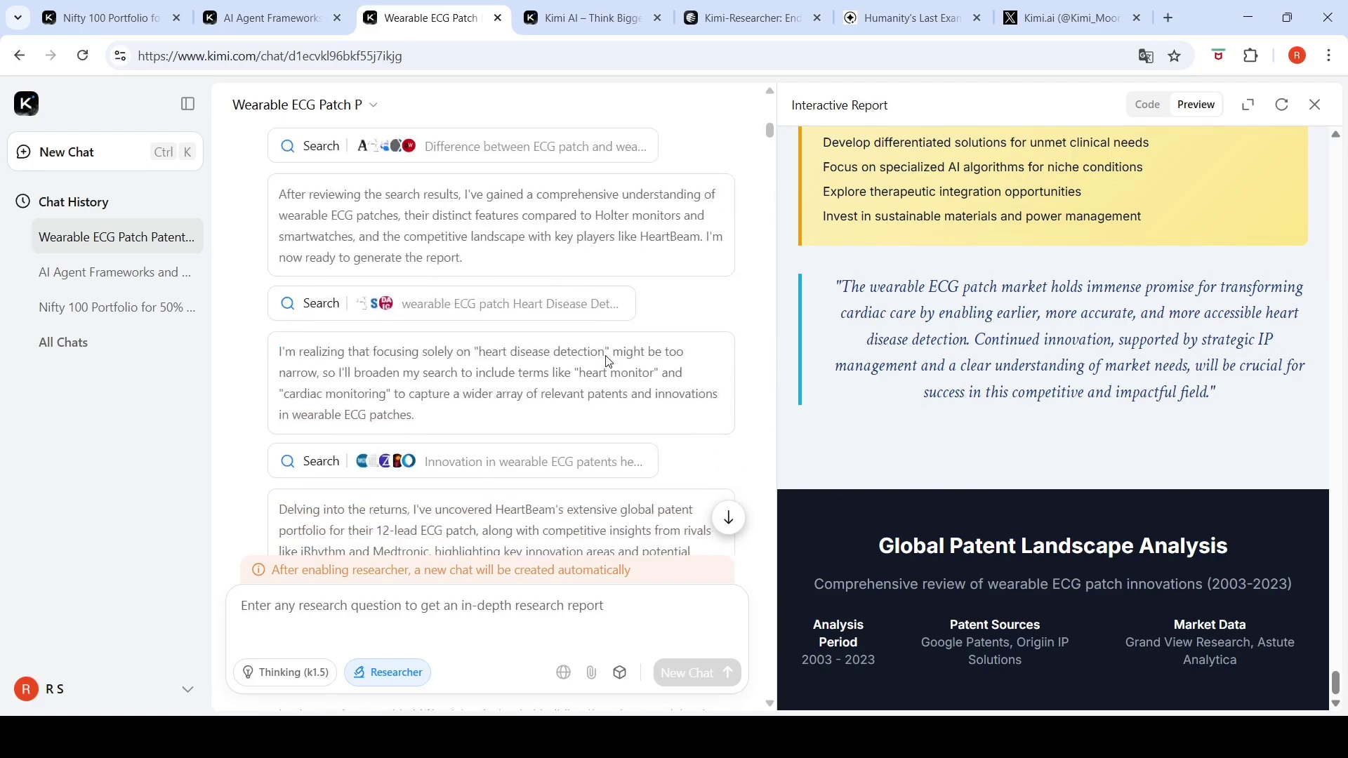
scroll(607, 355, down, 1)
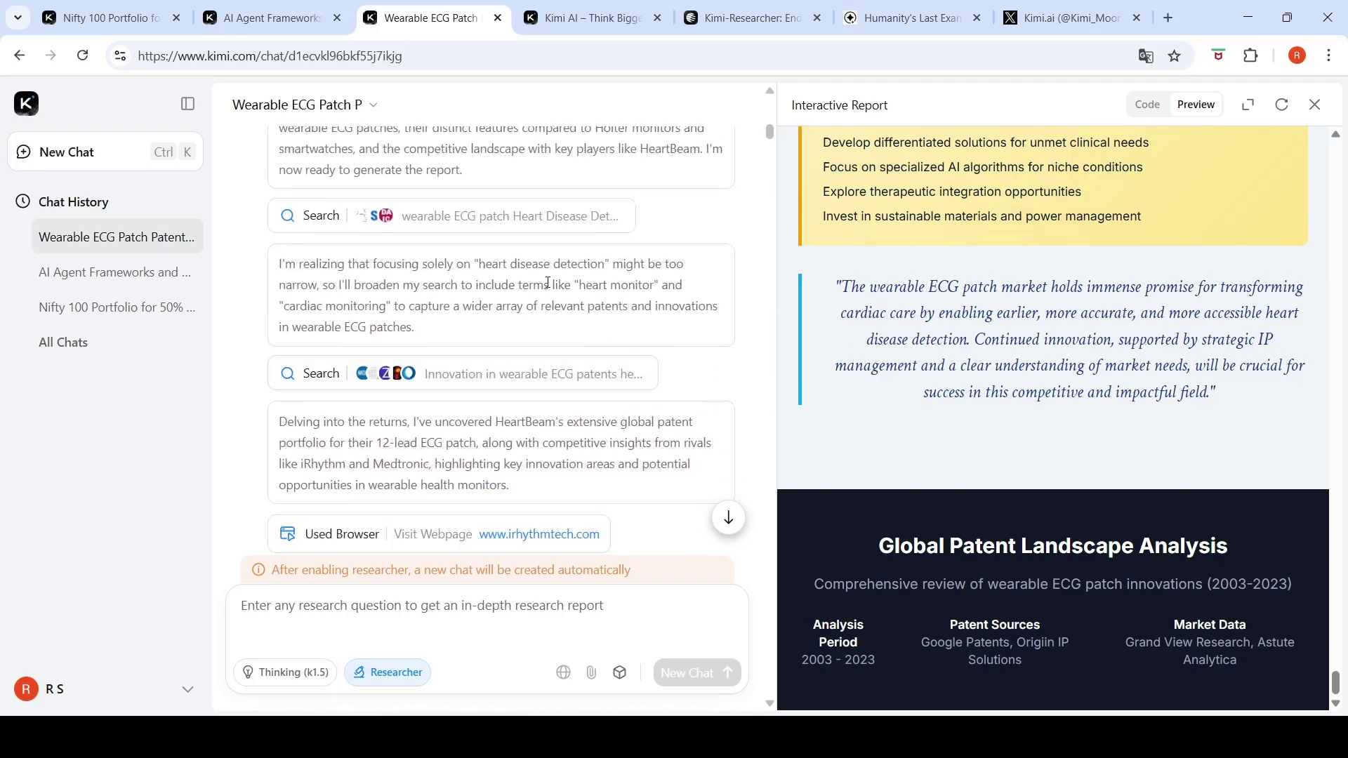
scroll(612, 353, down, 2)
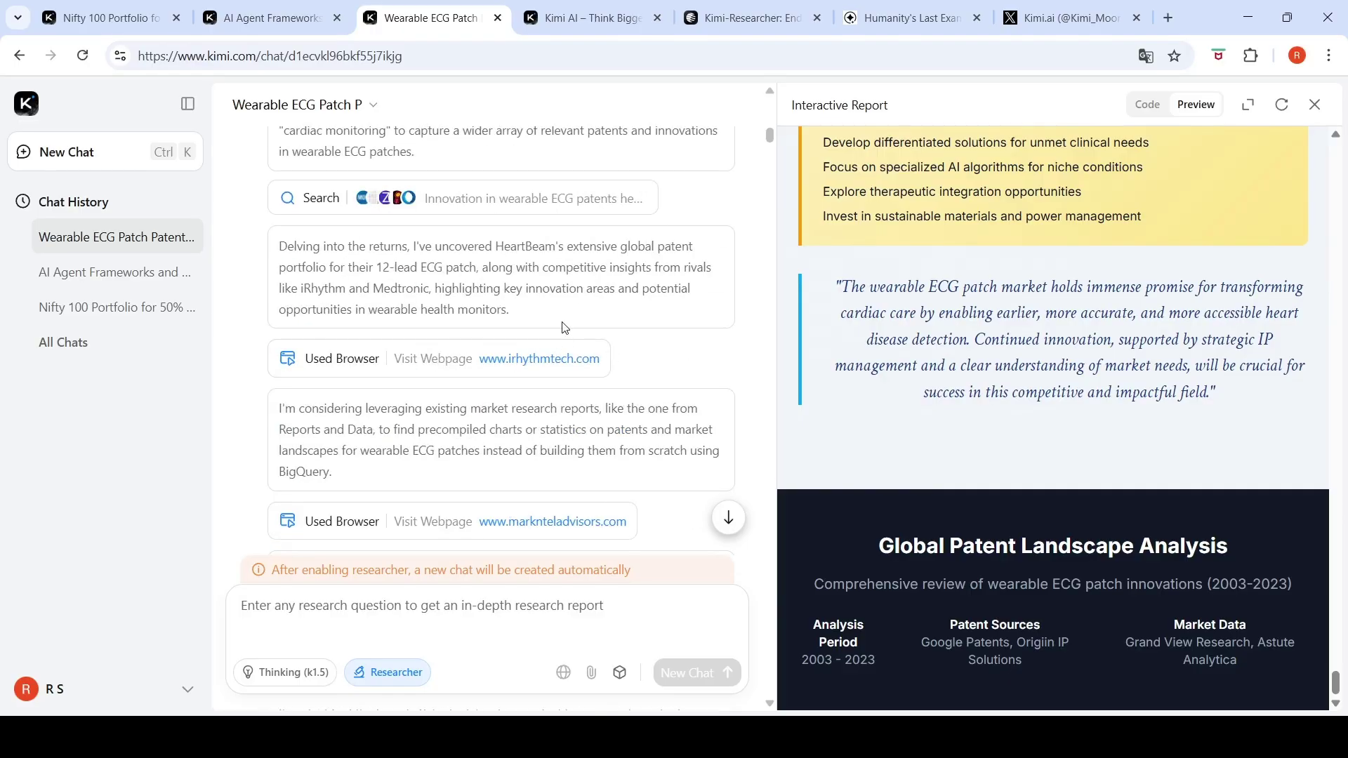
scroll(564, 324, down, 2)
scroll(564, 324, down, 2)
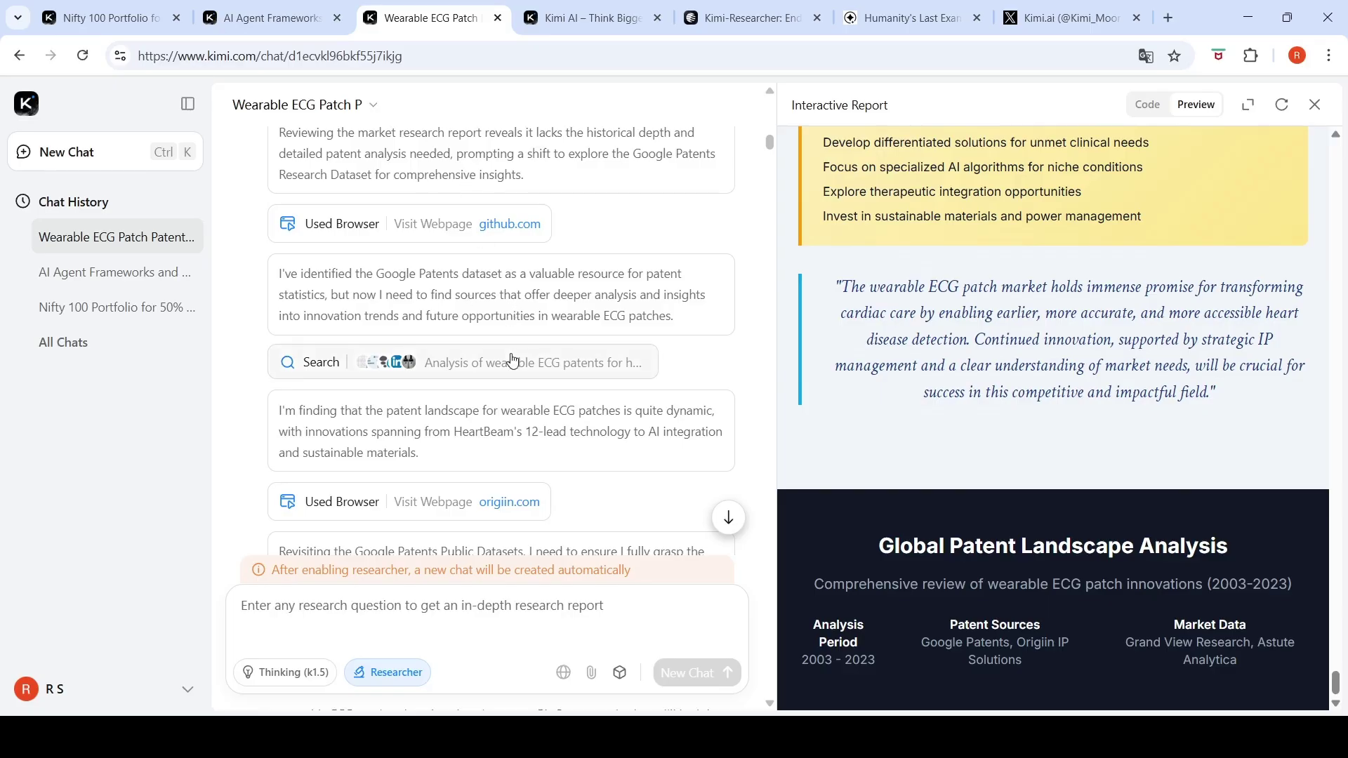
scroll(512, 360, down, 1)
scroll(512, 360, down, 2)
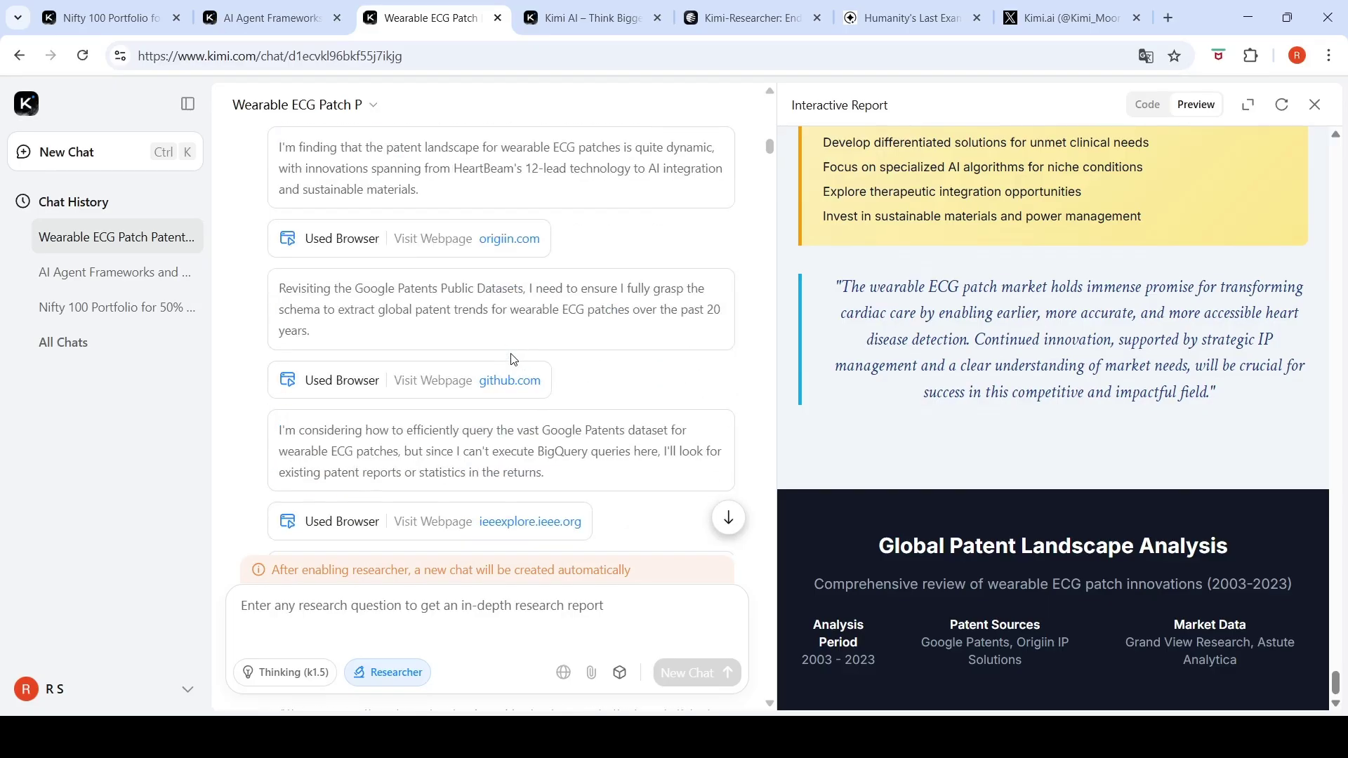
scroll(589, 331, down, 7)
scroll(588, 331, down, 15)
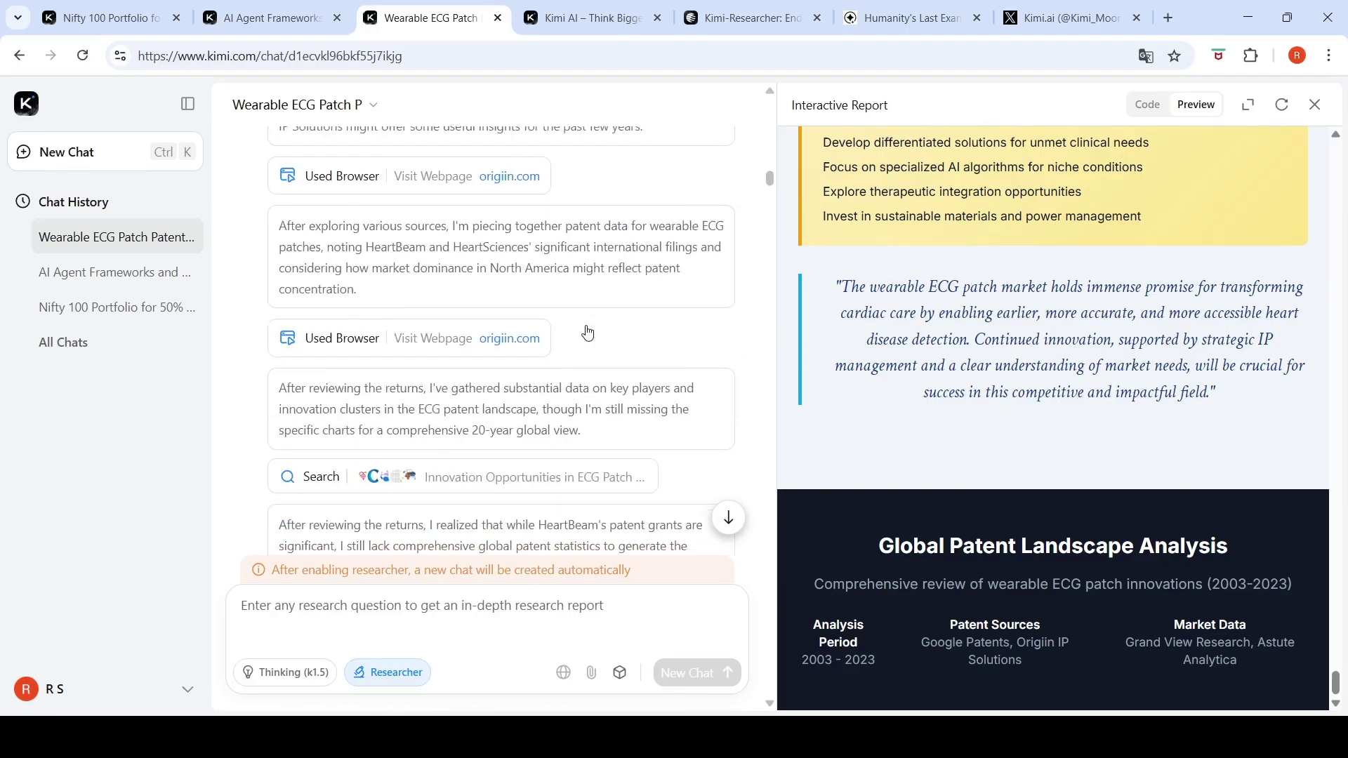
scroll(588, 331, down, 15)
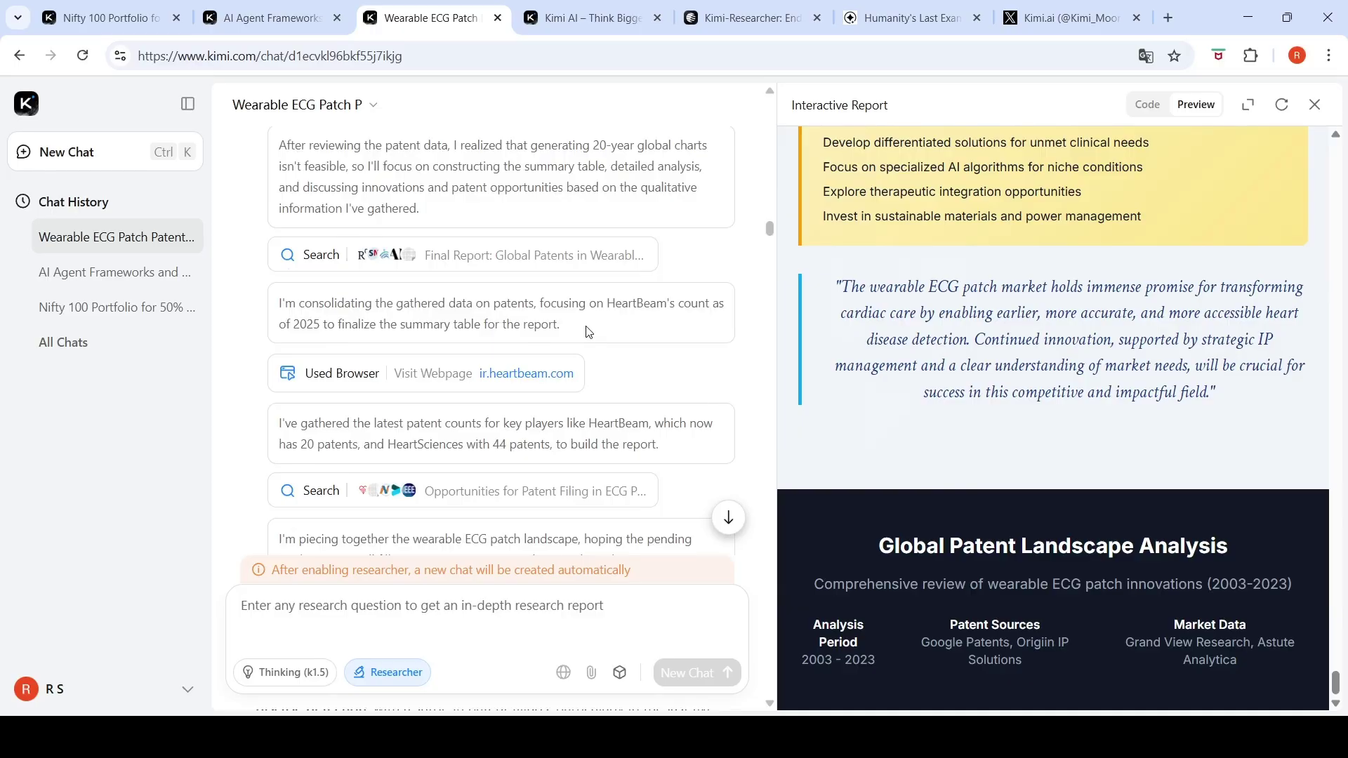
scroll(588, 327, down, 10)
scroll(588, 328, up, 16)
scroll(588, 328, up, 5)
scroll(588, 328, down, 4)
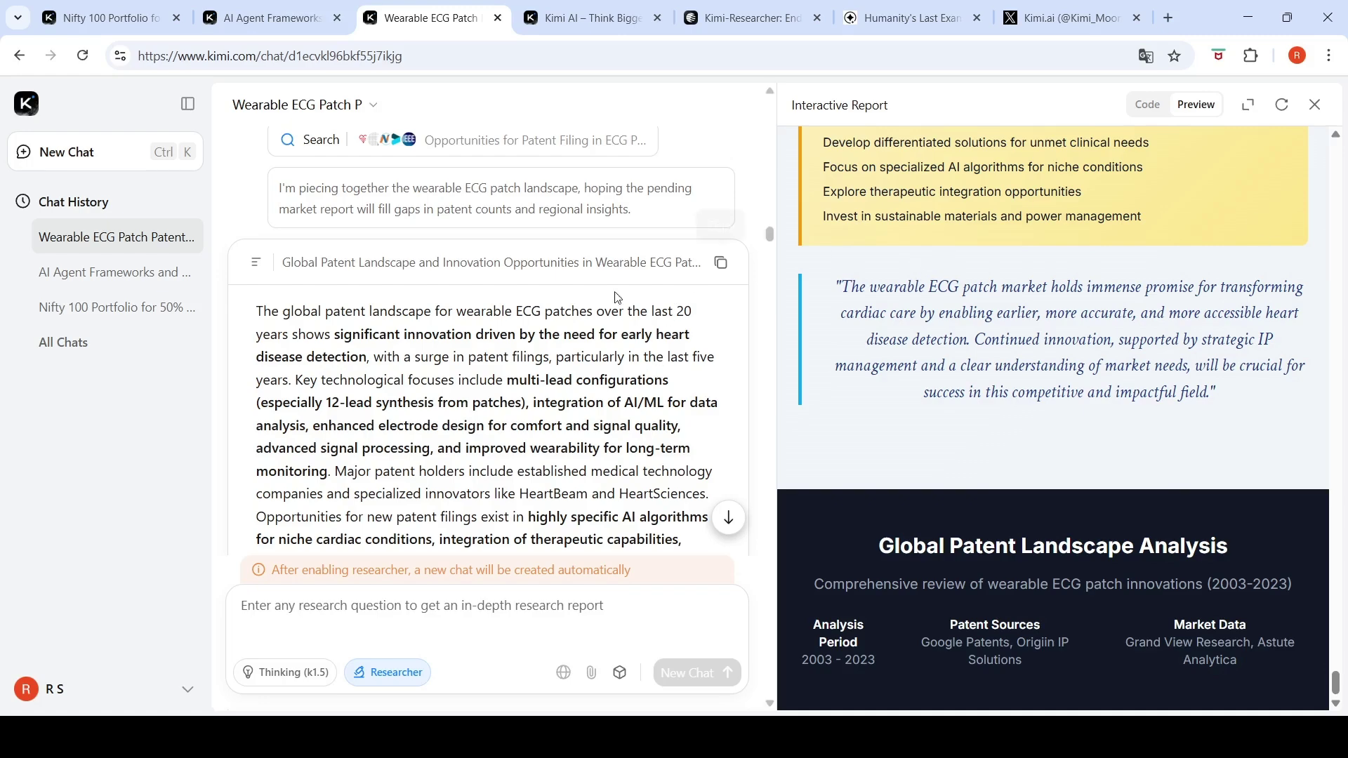
Scroll the ECG patch report to geographical distribution, showing the US leading with 909 patents.
scroll(616, 356, down, 15)
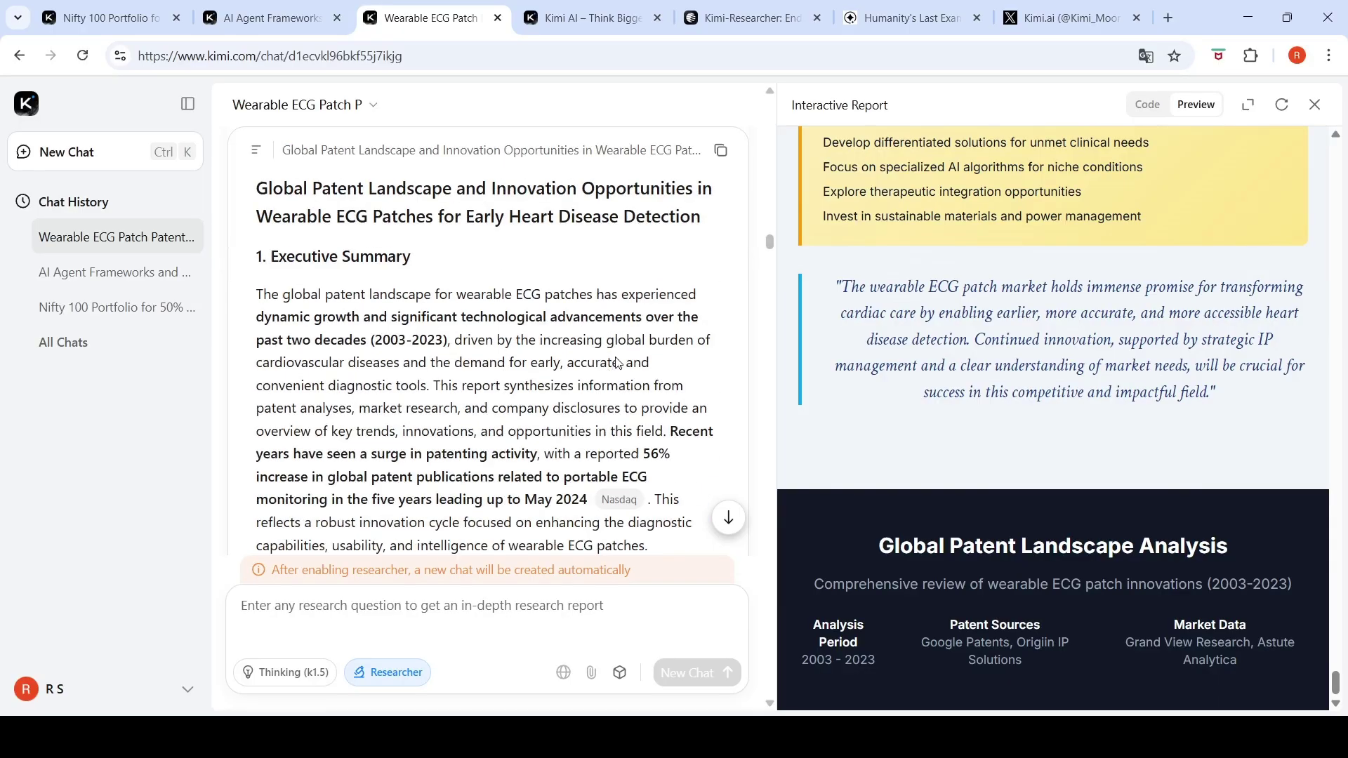
scroll(616, 356, down, 20)
scroll(616, 355, down, 8)
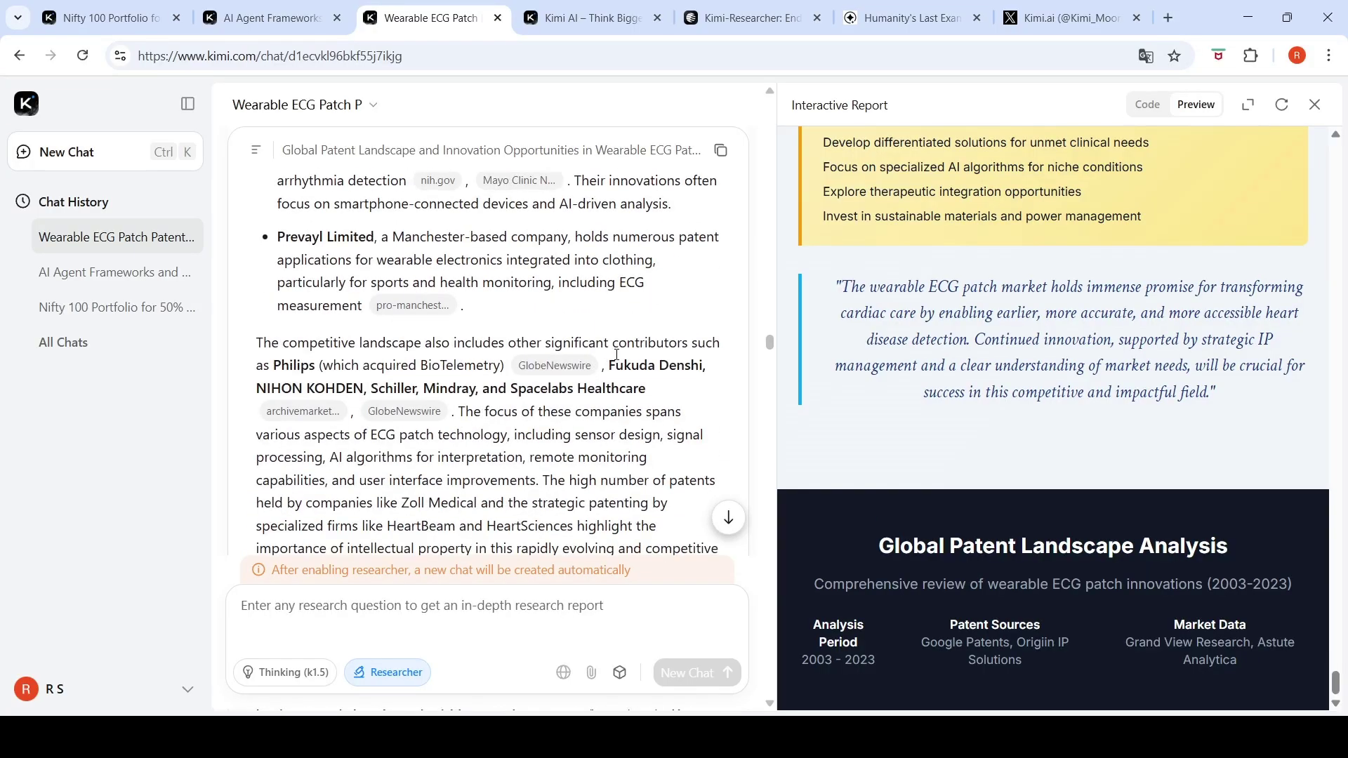
scroll(616, 355, down, 5)
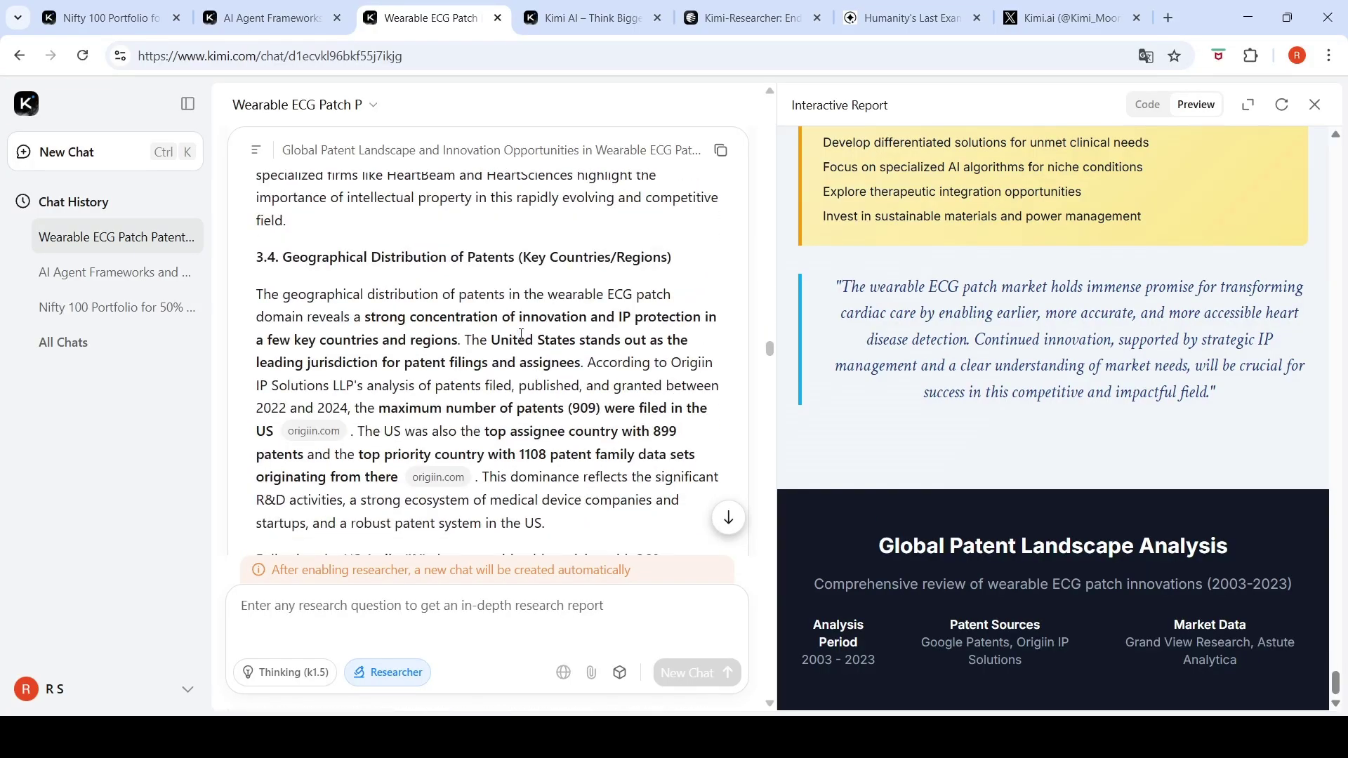
scroll(1344, 538, up, 10)
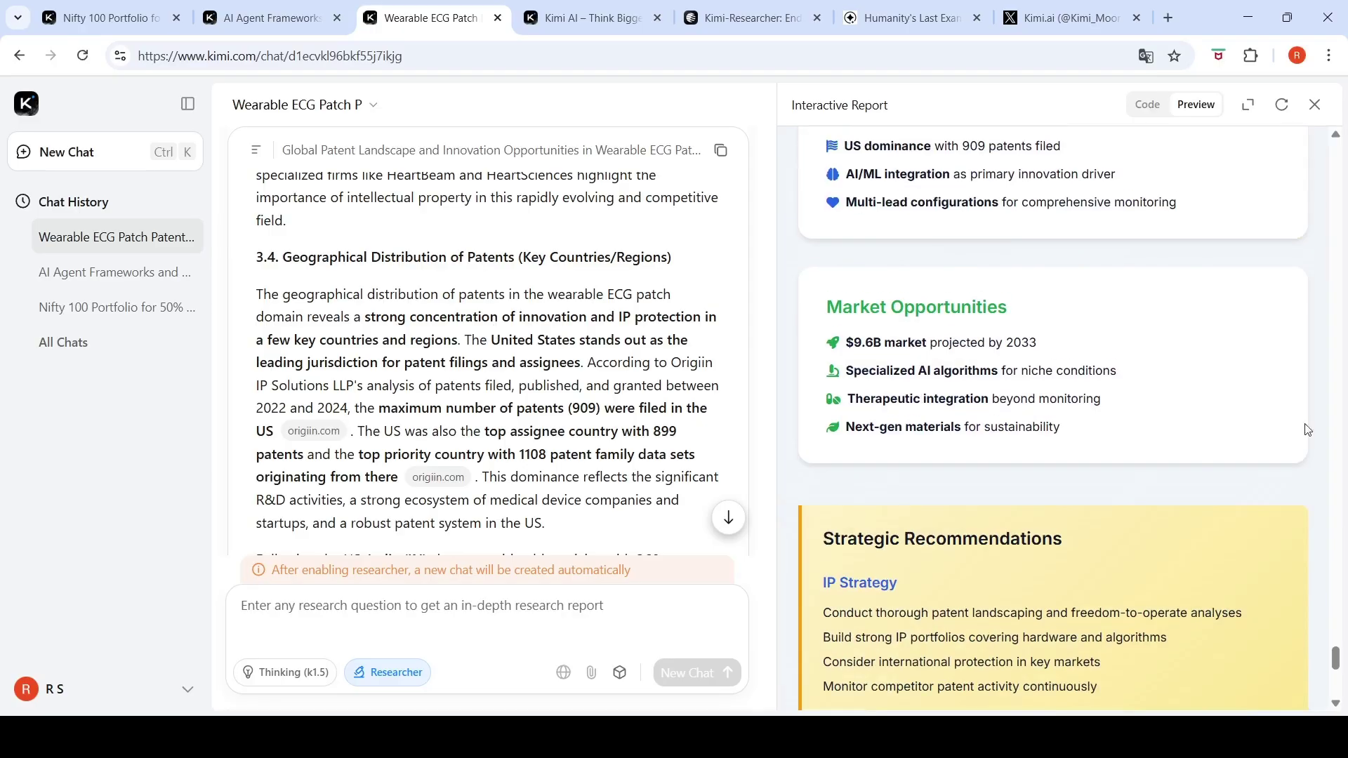
scroll(1345, 537, up, 10)
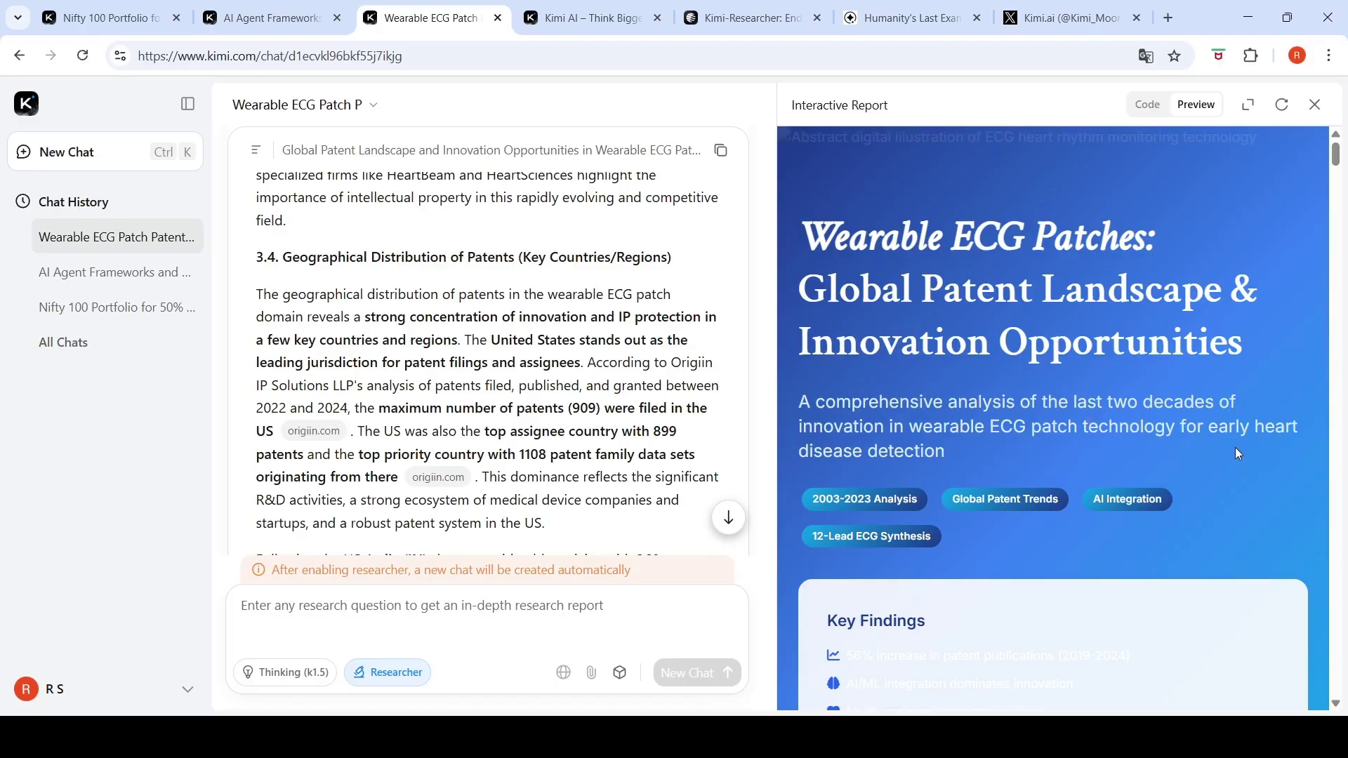
Scroll to the report's Key Findings and highlight its four lines.
scroll(910, 457, down, 2)
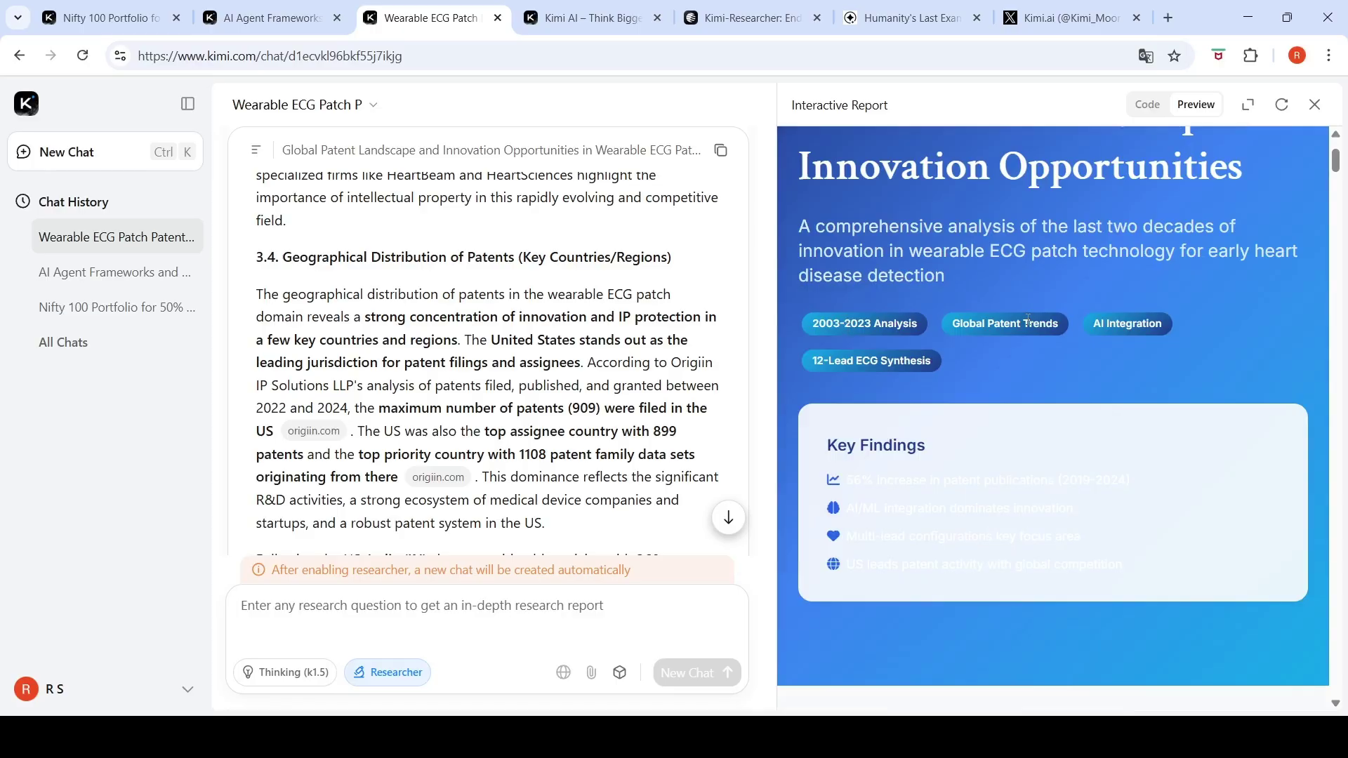
scroll(1046, 389, down, 1)
drag(1183, 491, 836, 396)
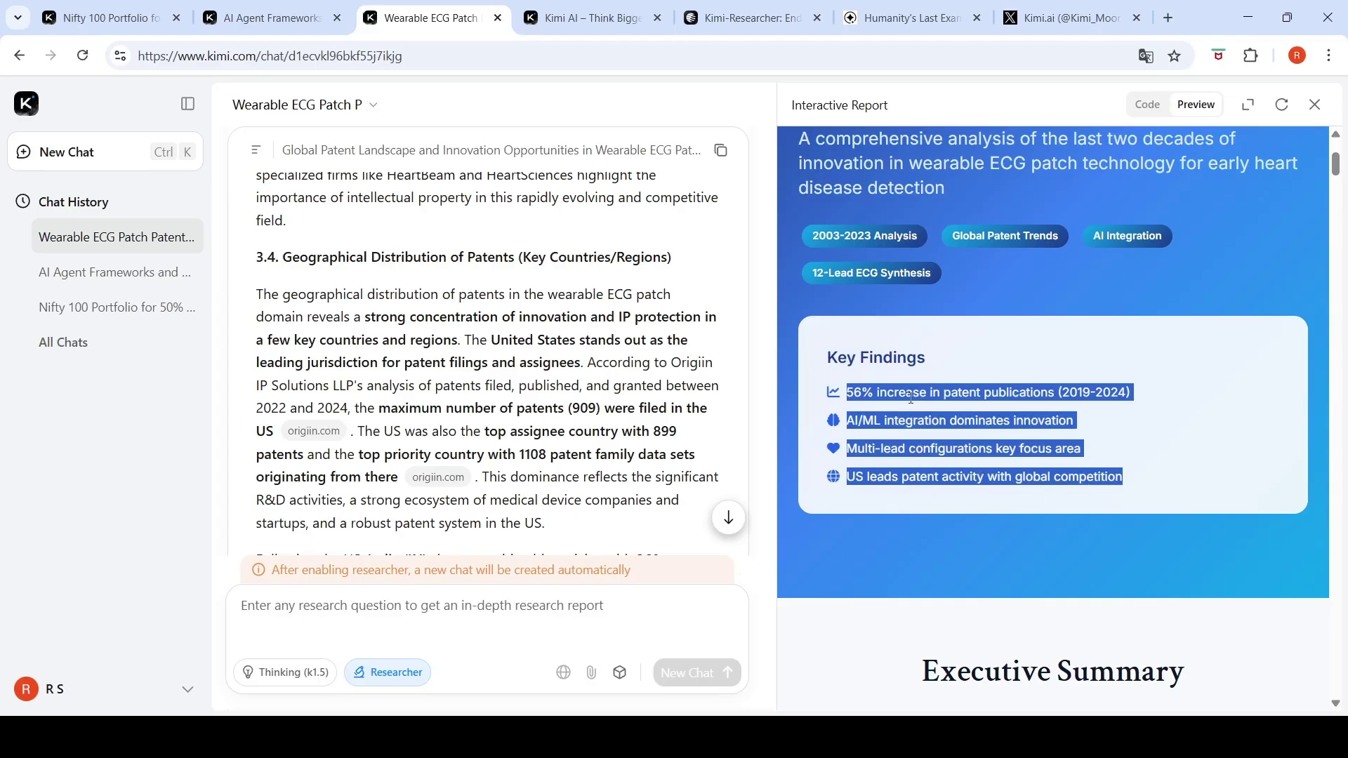
Read down through the remaining sections to Opportunities for Patent Filings and Commercialization.
scroll(1025, 450, down, 6)
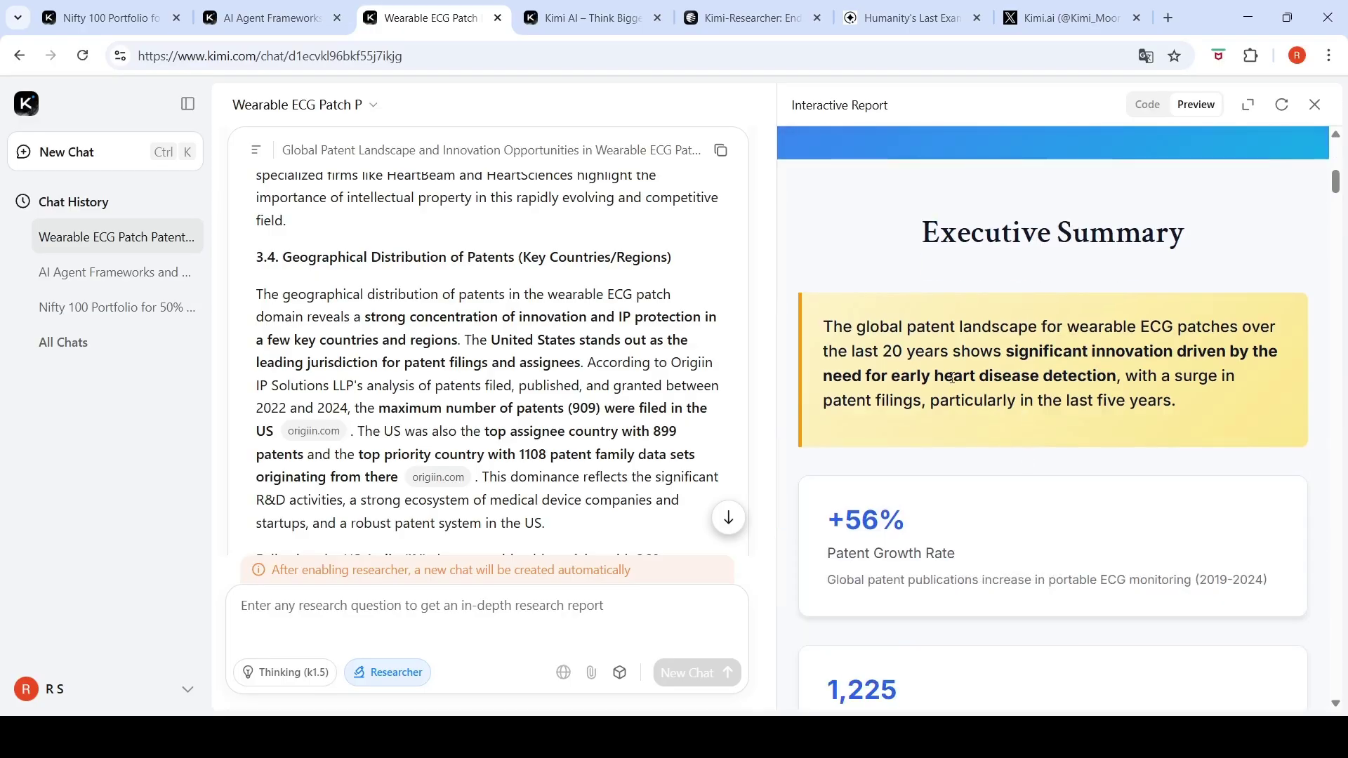
scroll(952, 378, down, 1)
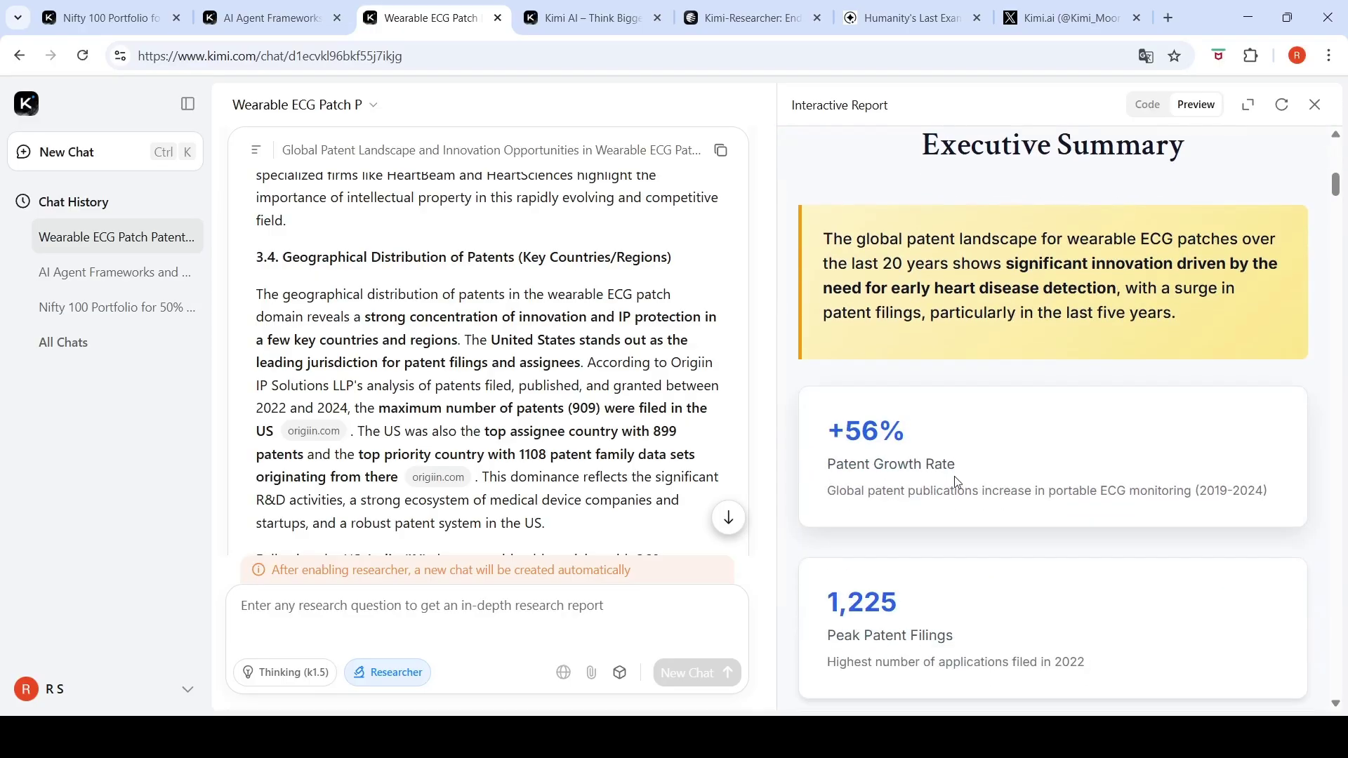
scroll(1081, 438, down, 2)
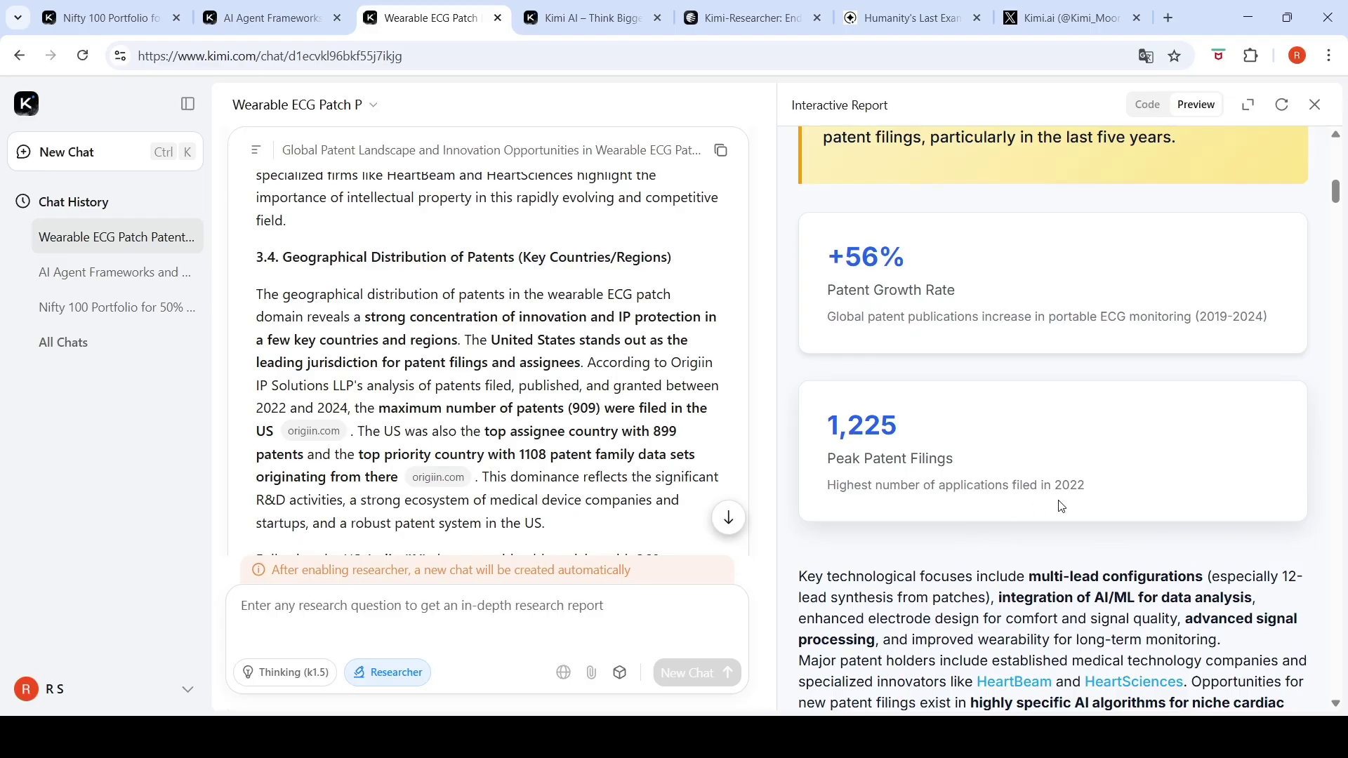
scroll(1078, 414, down, 1)
scroll(1078, 414, down, 6)
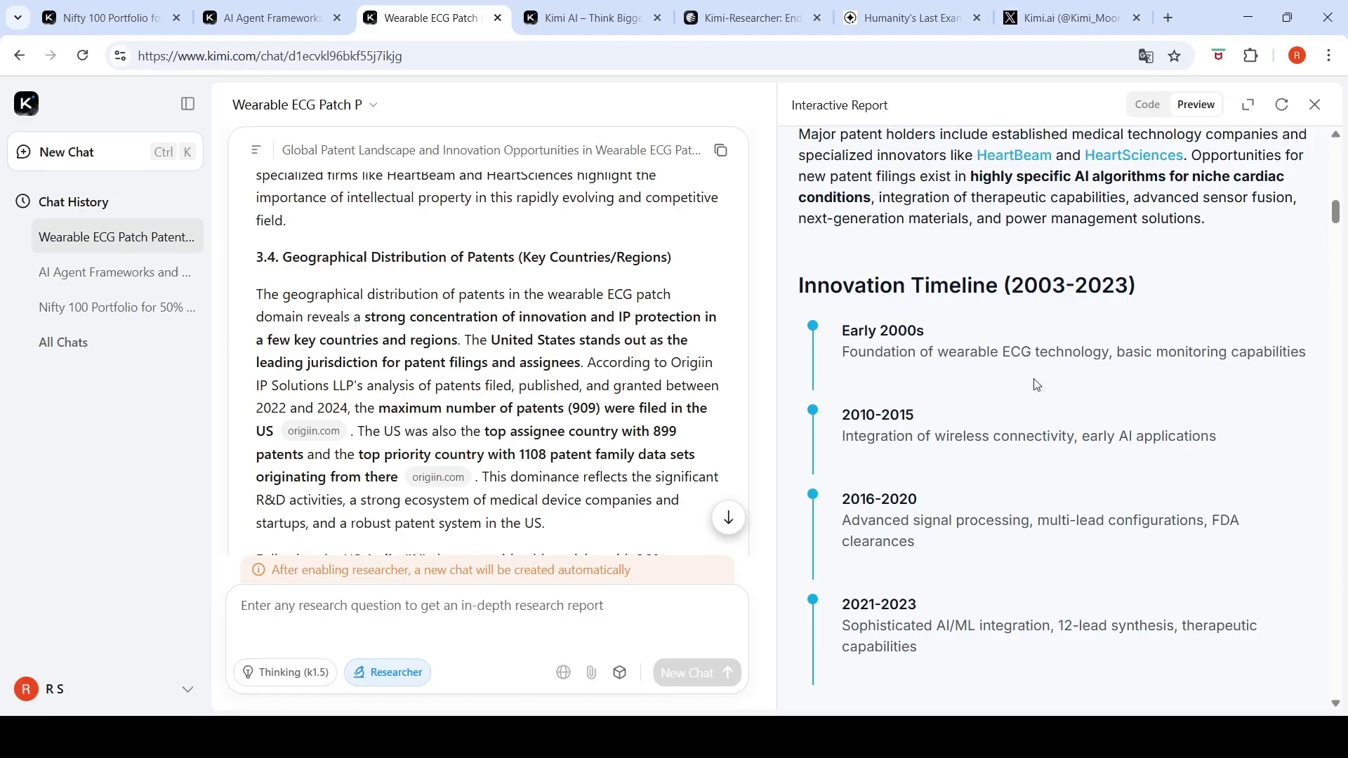
scroll(1072, 395, down, 1)
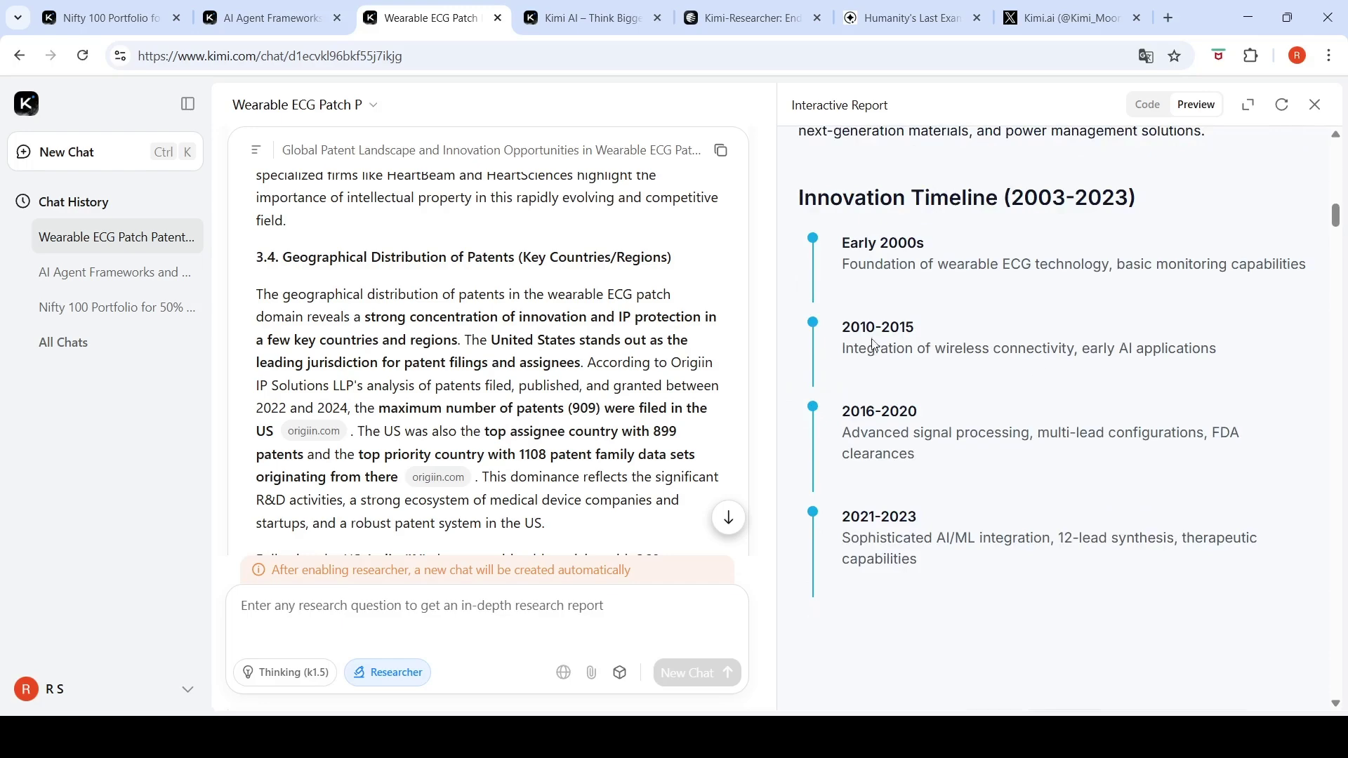
scroll(945, 417, down, 3)
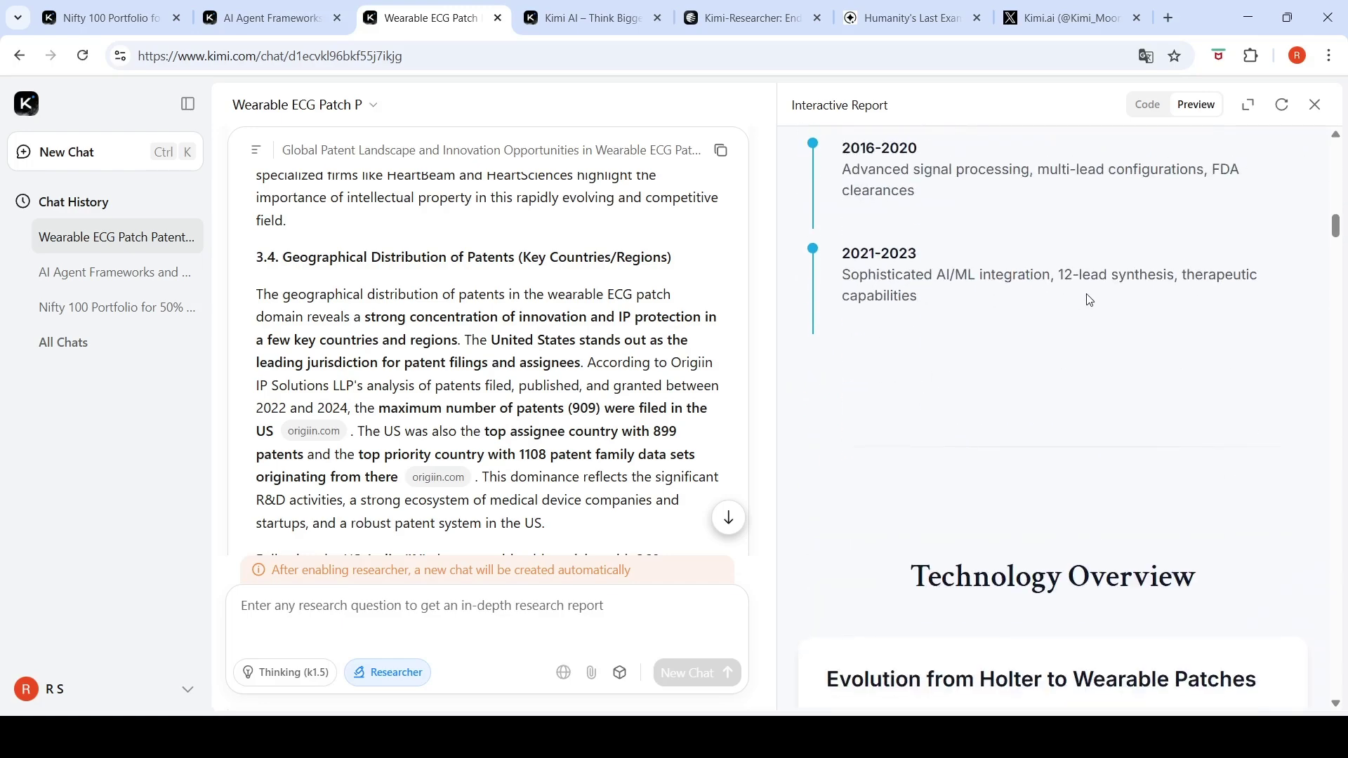
scroll(927, 340, down, 4)
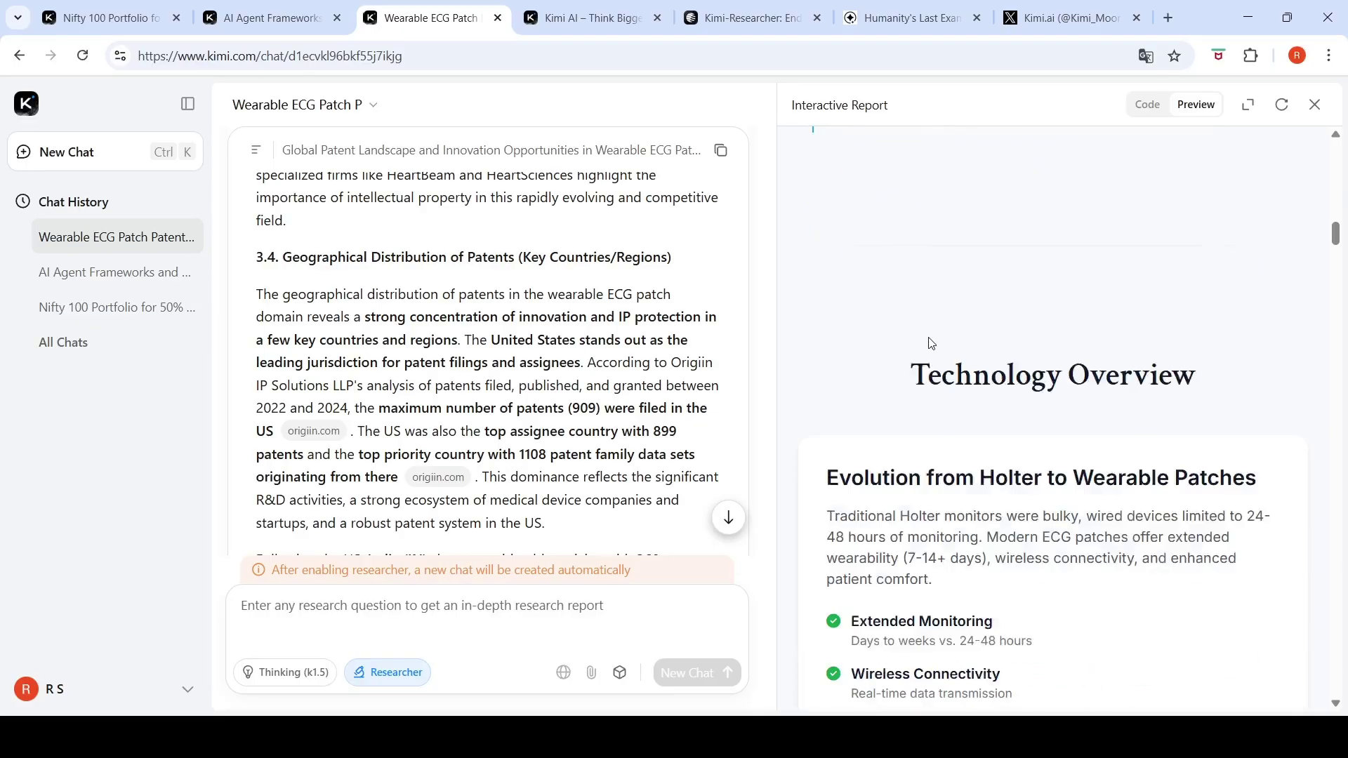
scroll(929, 342, down, 2)
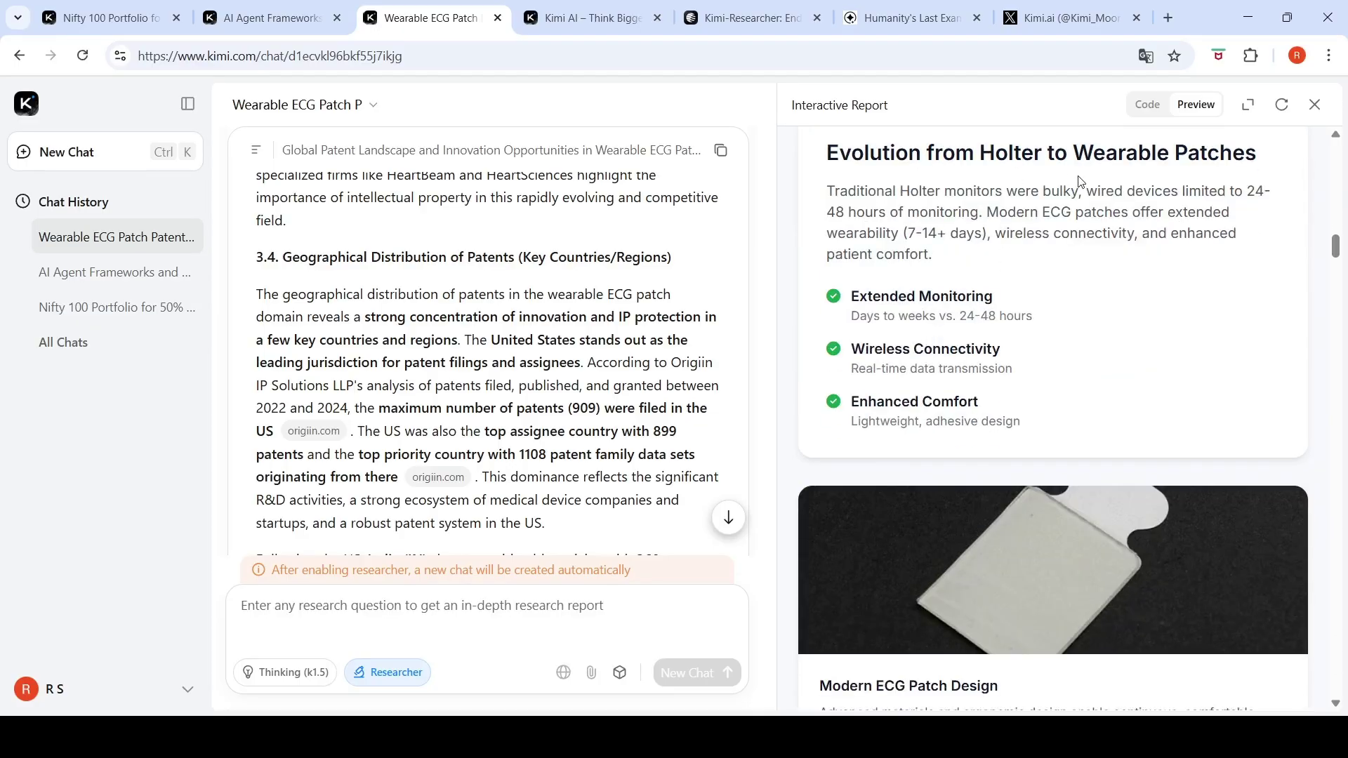
scroll(1022, 328, down, 5)
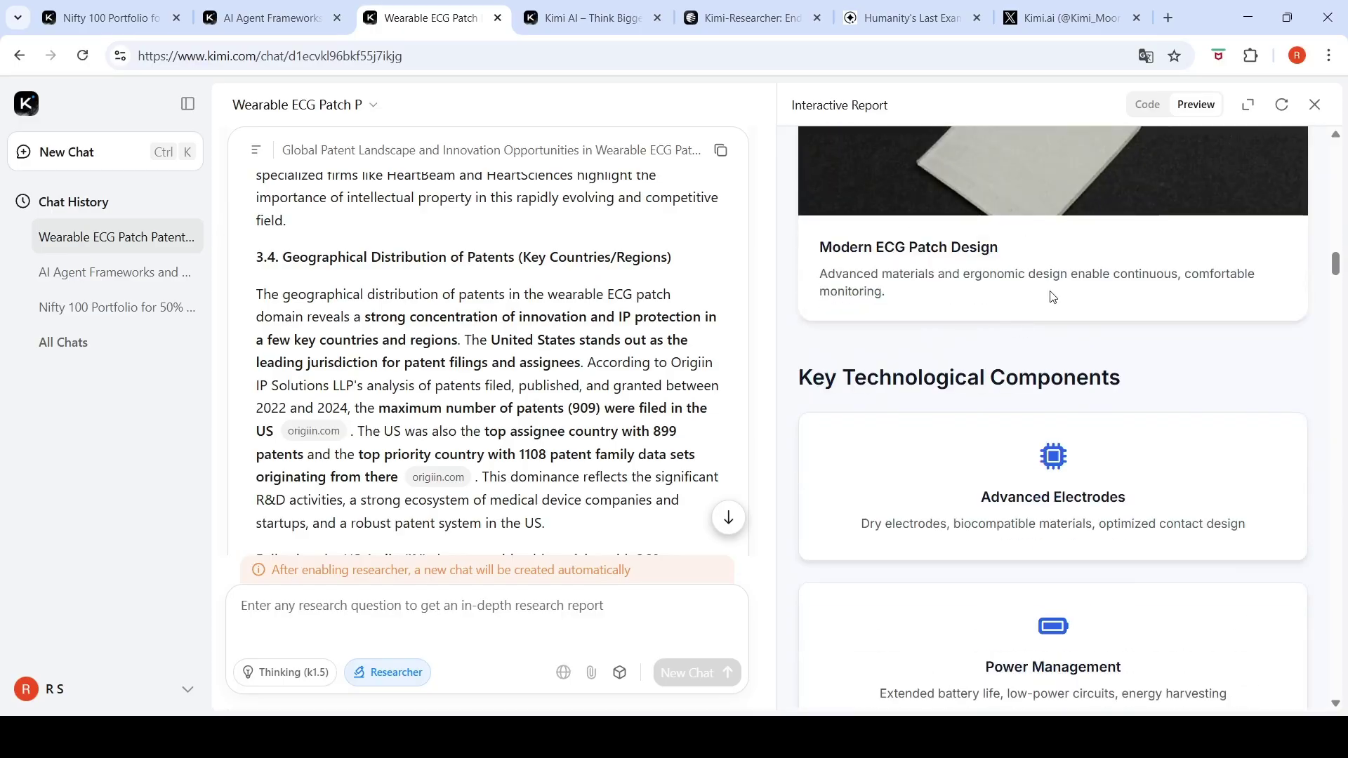
scroll(1053, 298, down, 3)
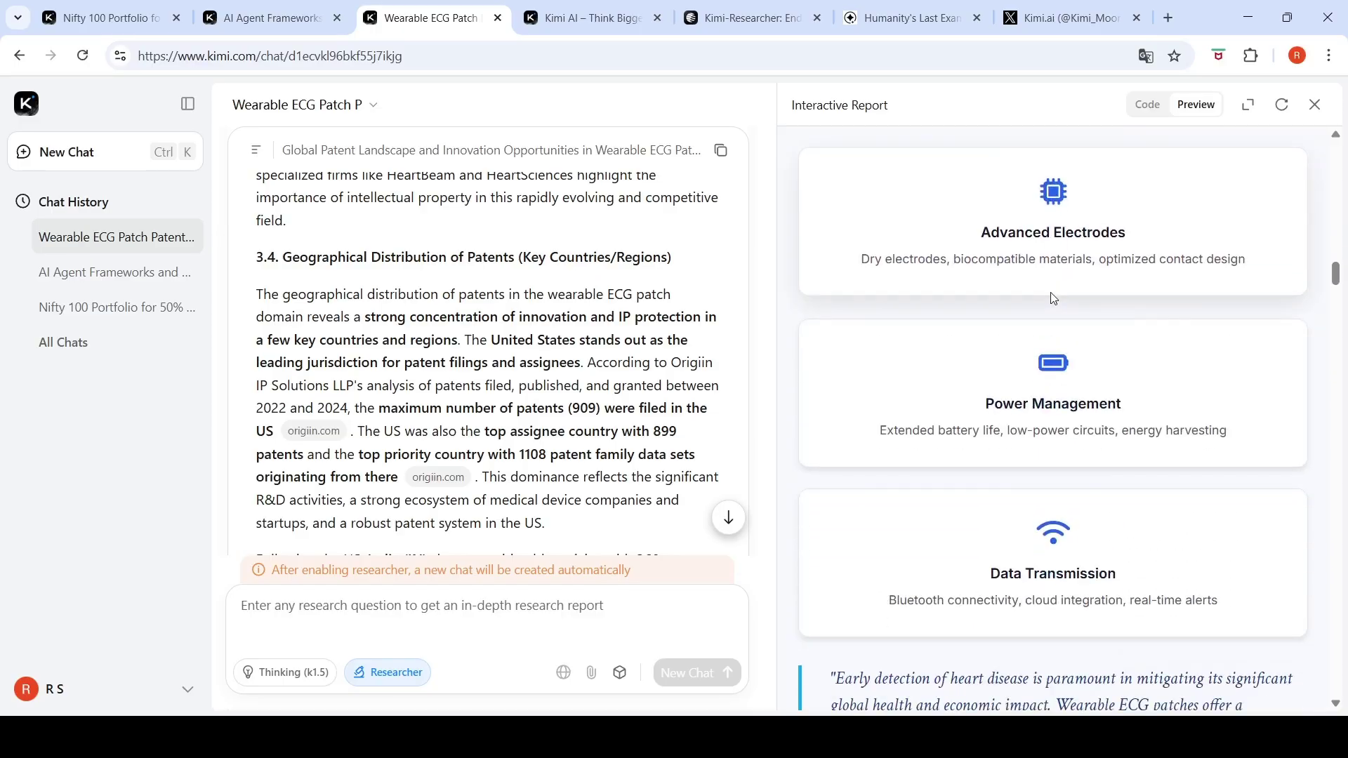
scroll(1074, 384, down, 2)
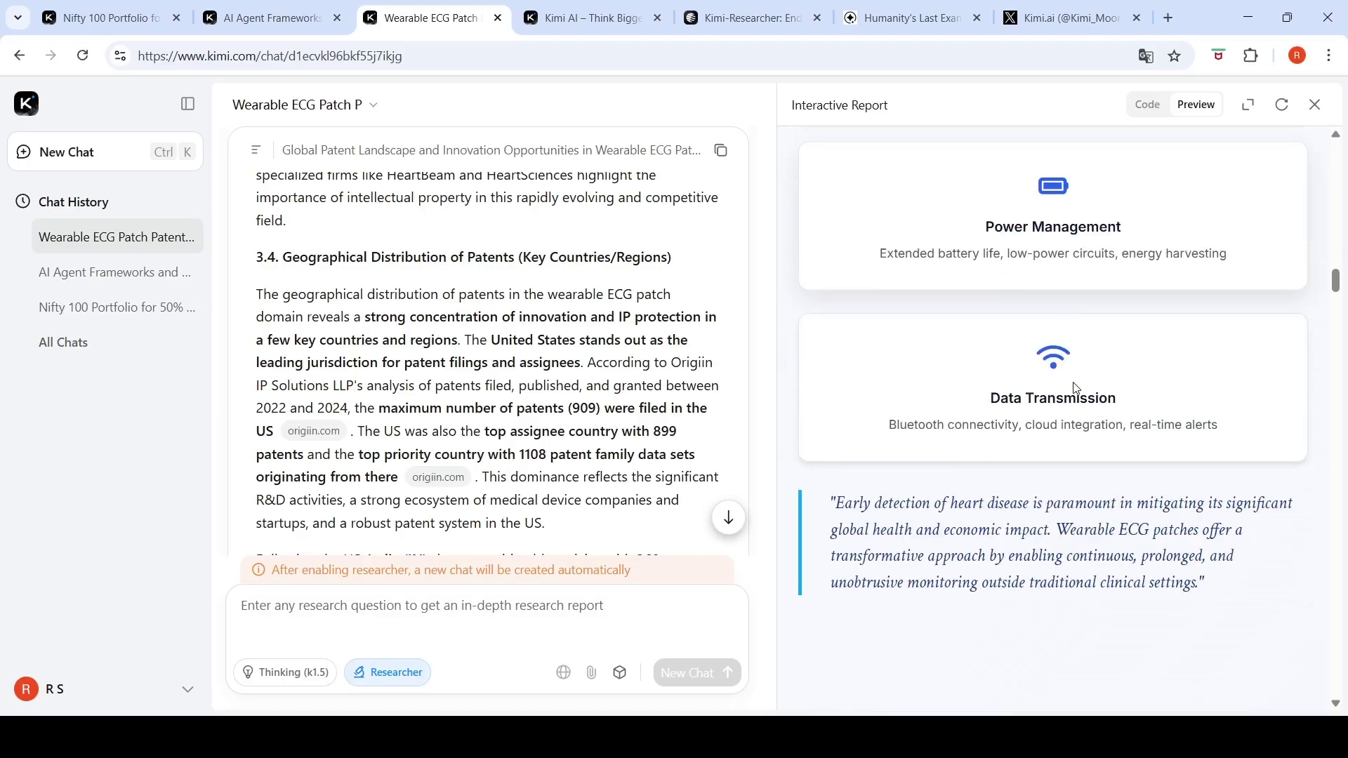
scroll(1073, 387, down, 2)
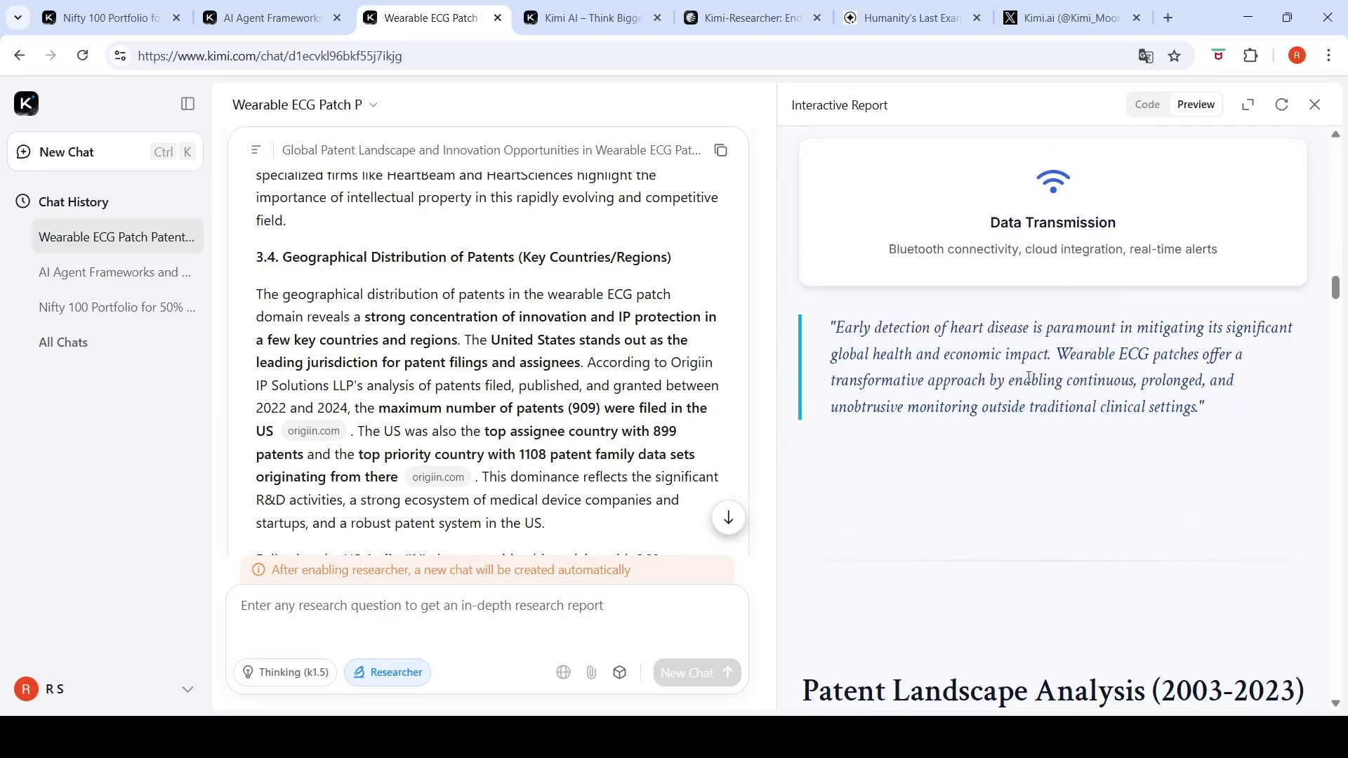
scroll(1028, 377, down, 6)
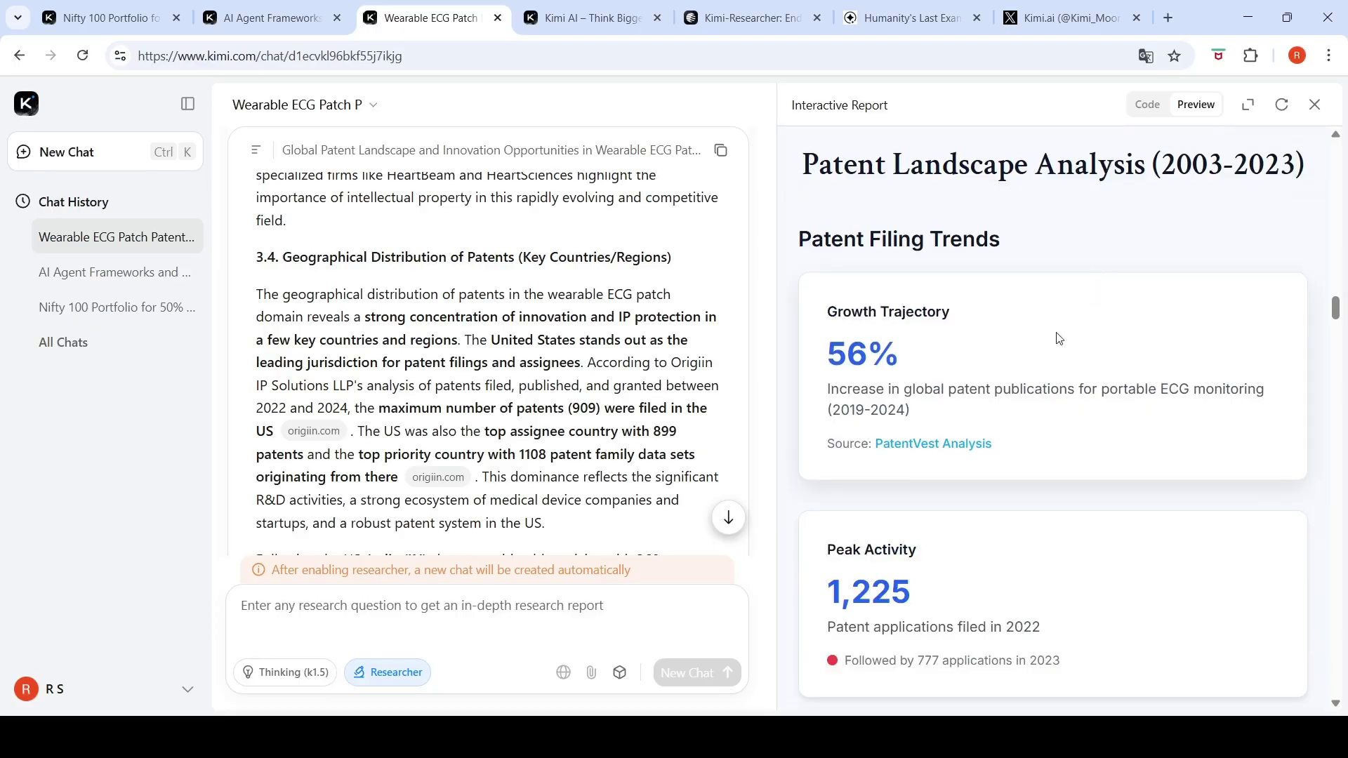
scroll(1057, 337, down, 5)
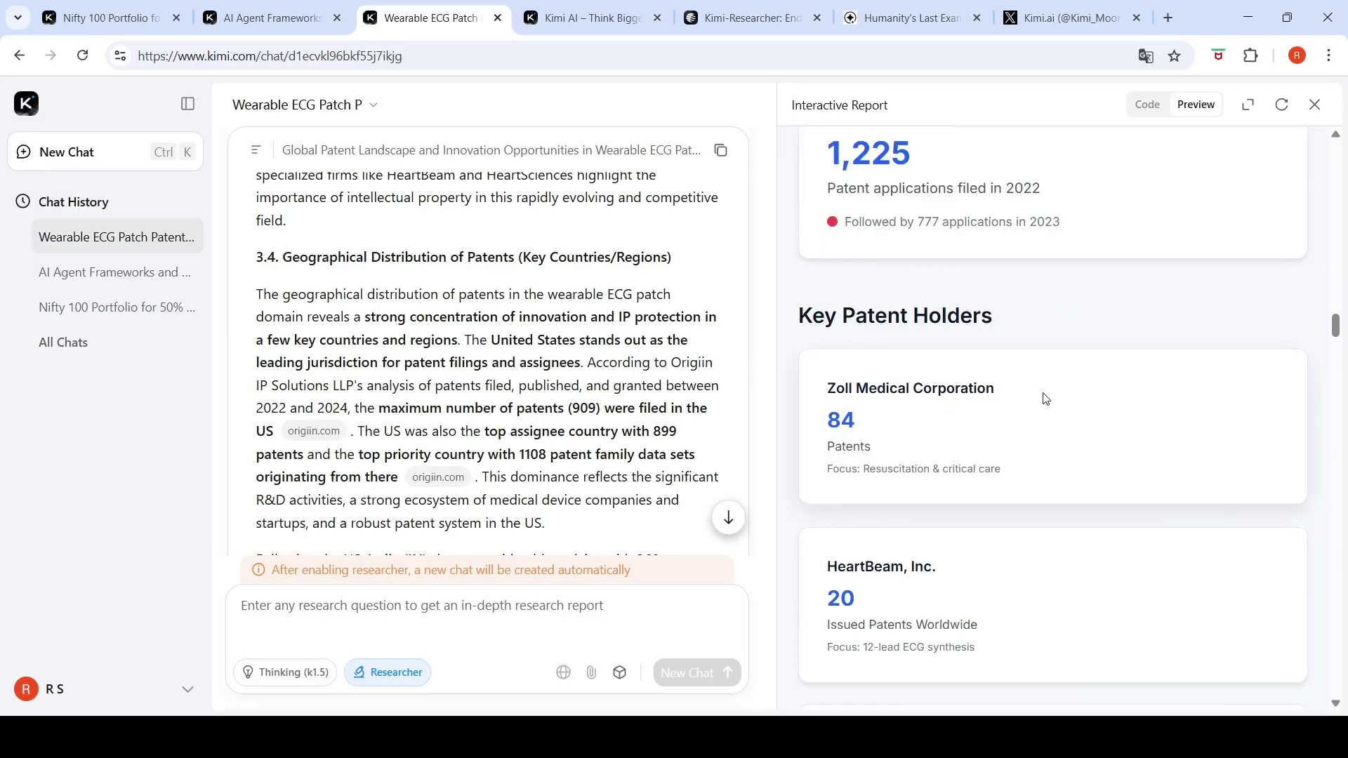
scroll(1046, 399, down, 10)
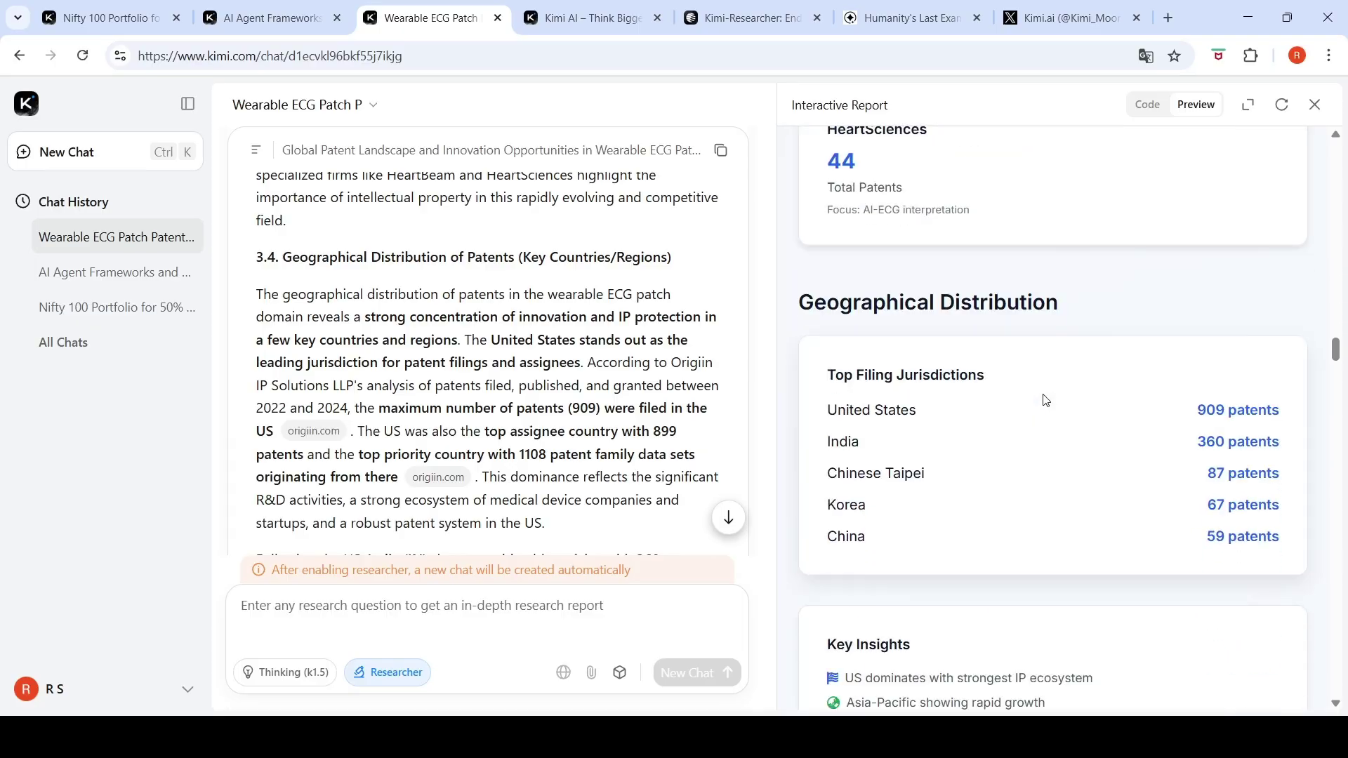
scroll(1046, 400, down, 3)
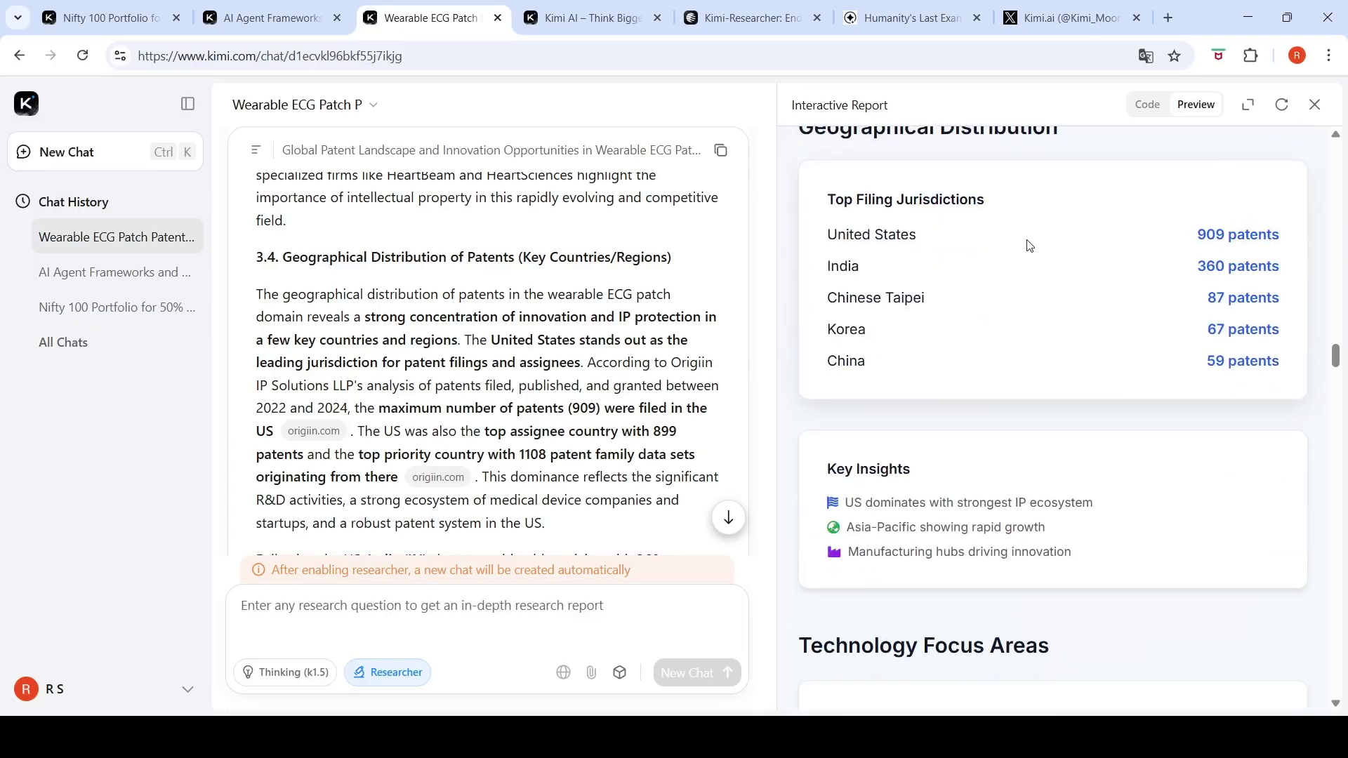
scroll(1021, 341, down, 3)
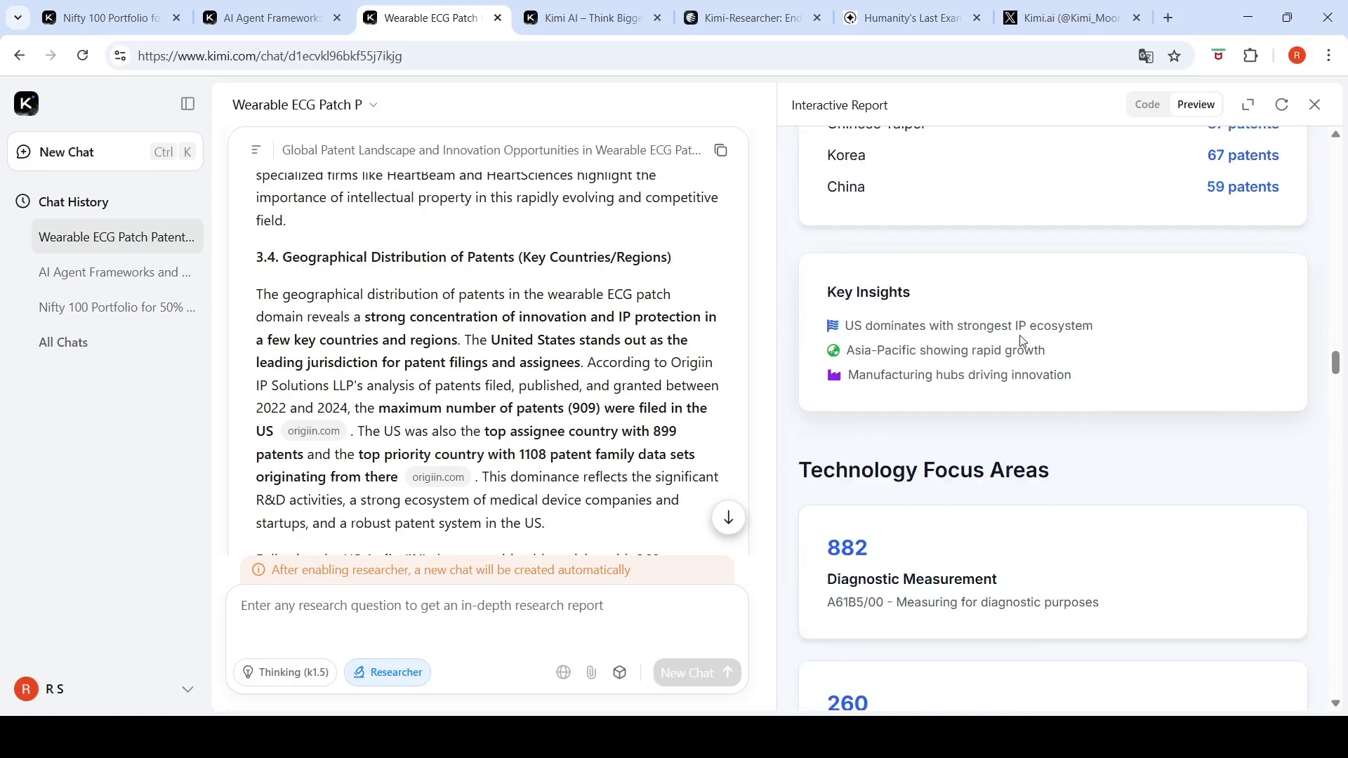
scroll(1020, 337, down, 4)
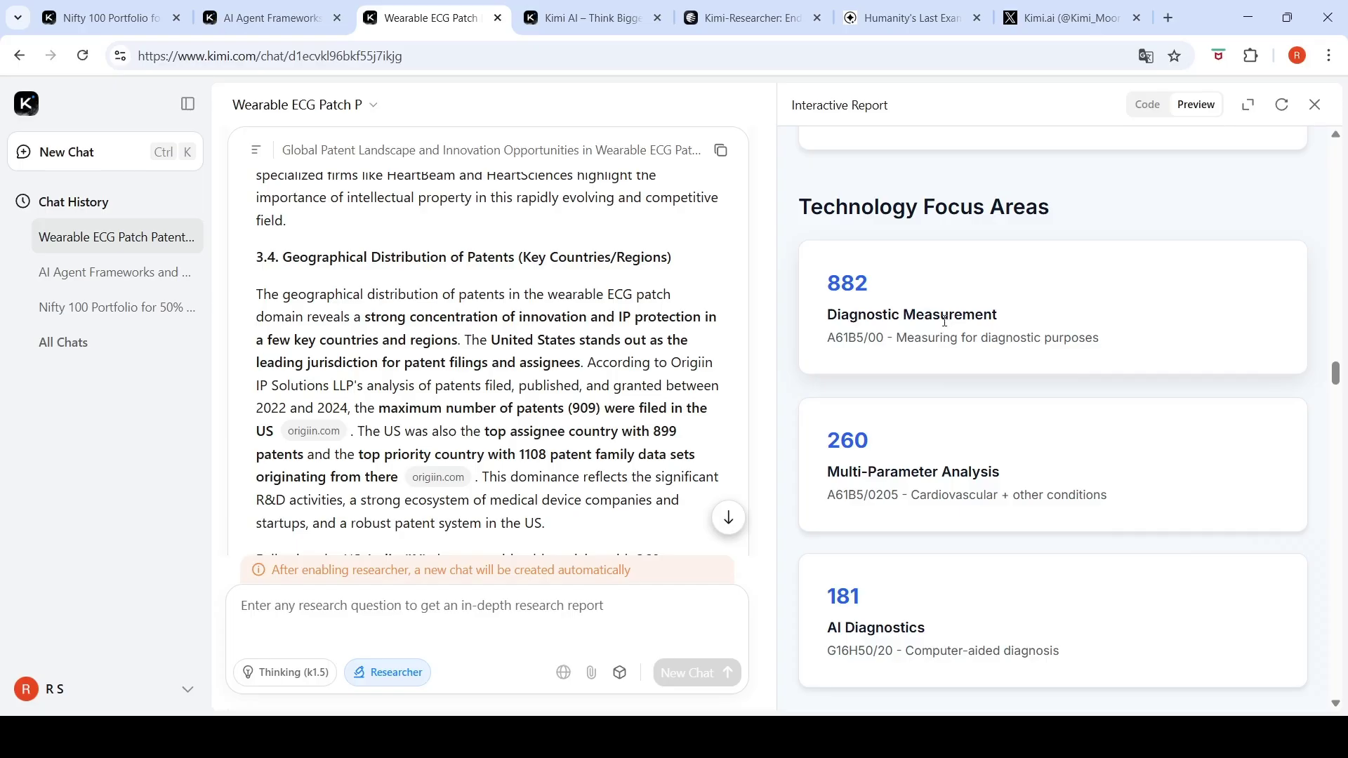
scroll(945, 321, down, 4)
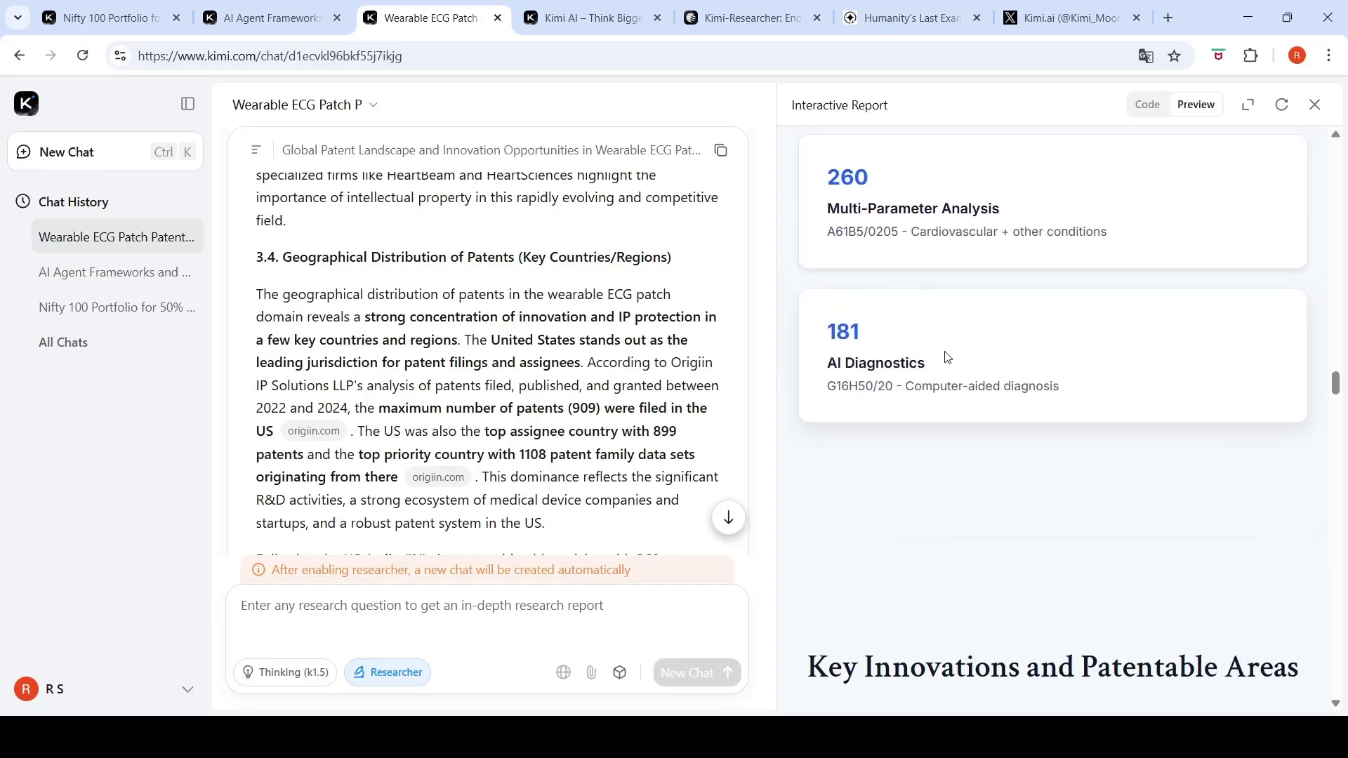
scroll(948, 357, down, 6)
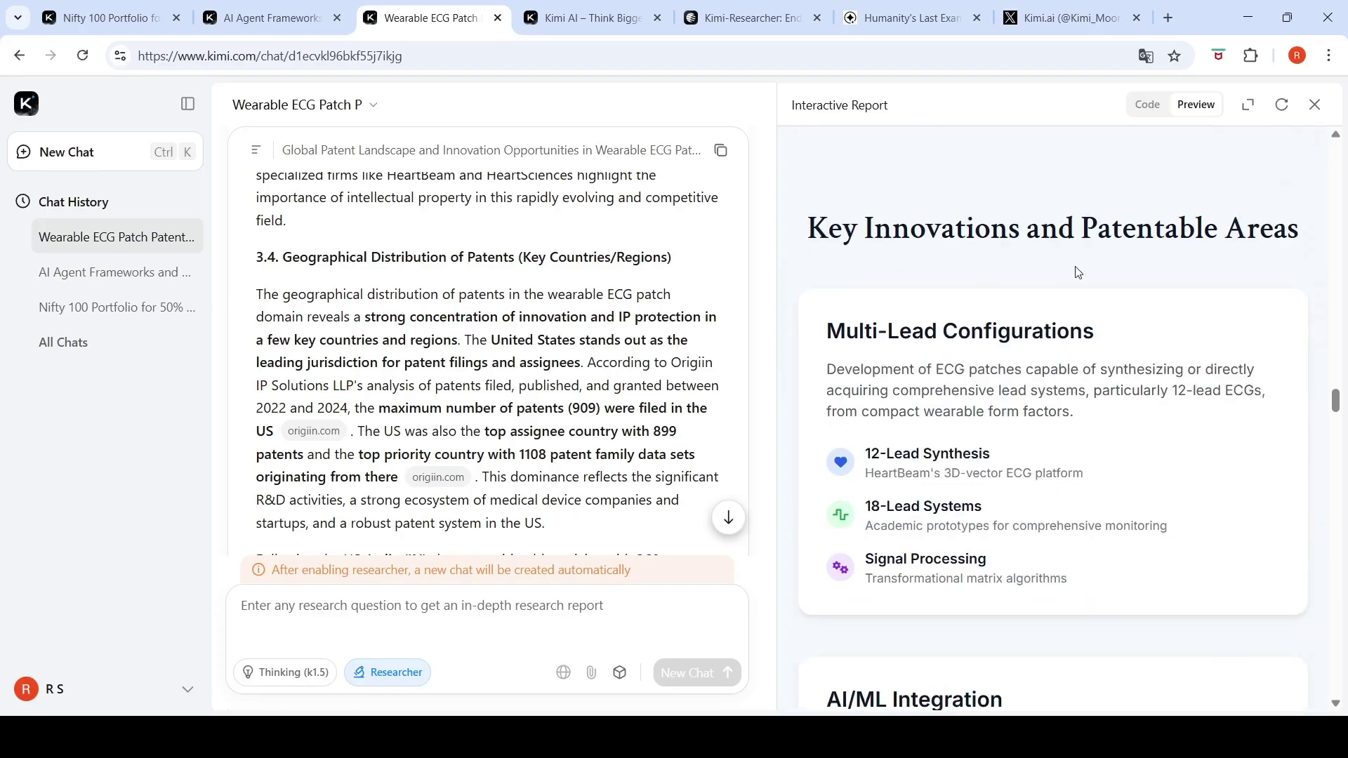
scroll(1097, 319, down, 3)
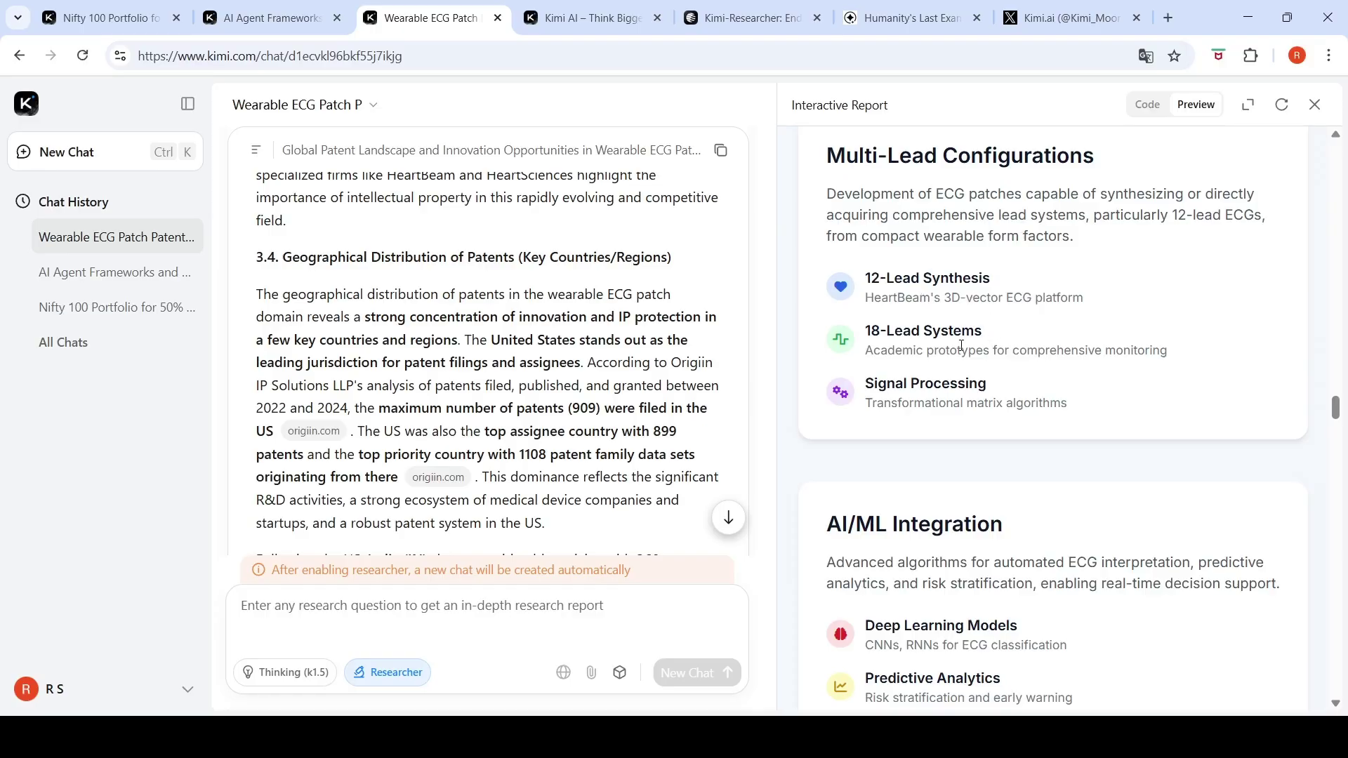
scroll(955, 344, down, 5)
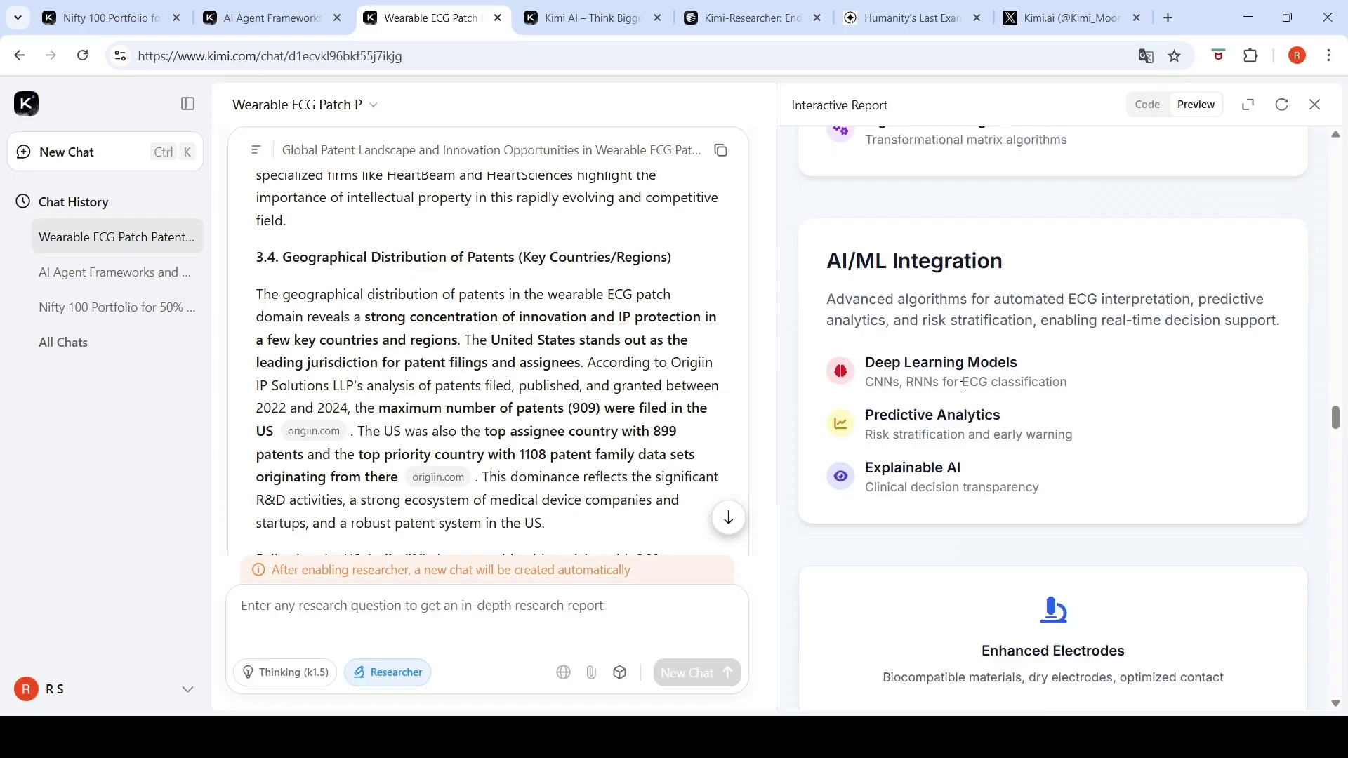
scroll(963, 387, down, 3)
scroll(963, 390, down, 3)
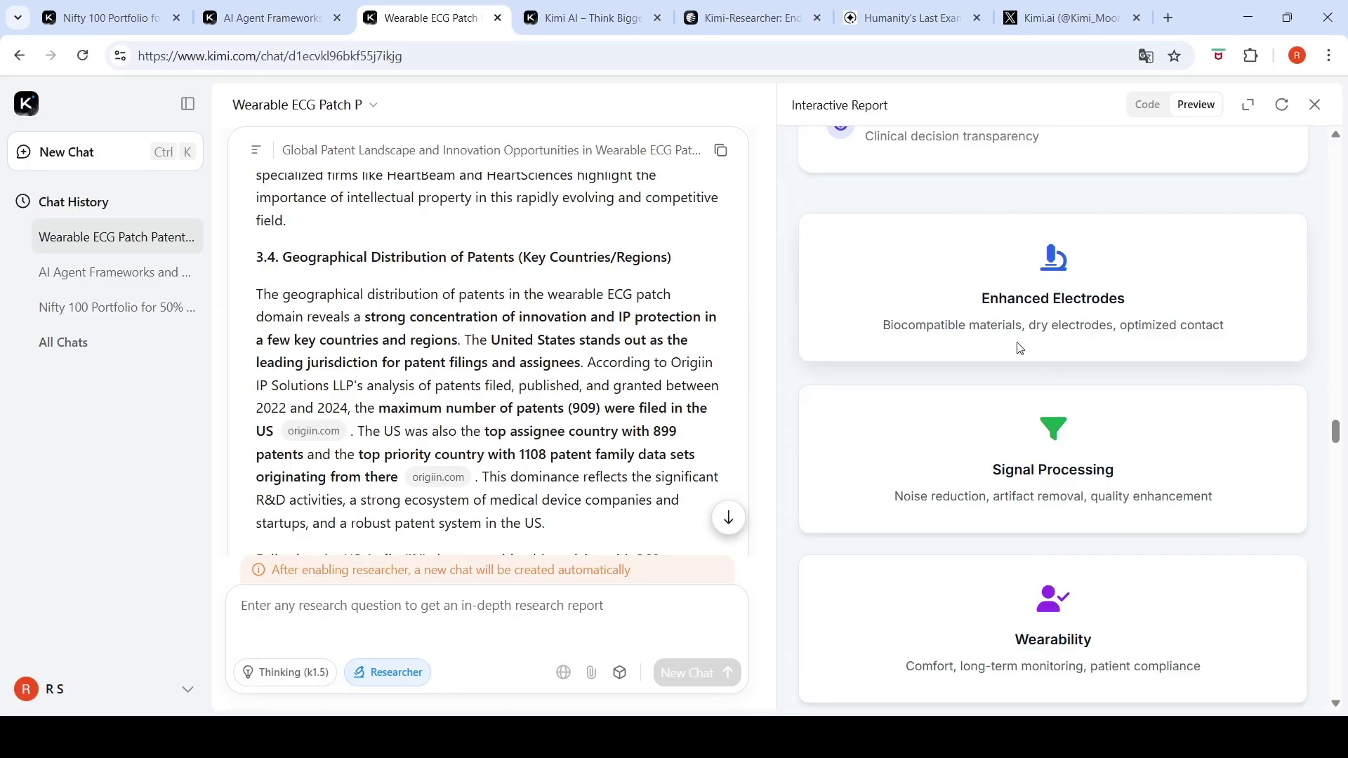
scroll(1032, 350, down, 2)
scroll(1032, 442, down, 3)
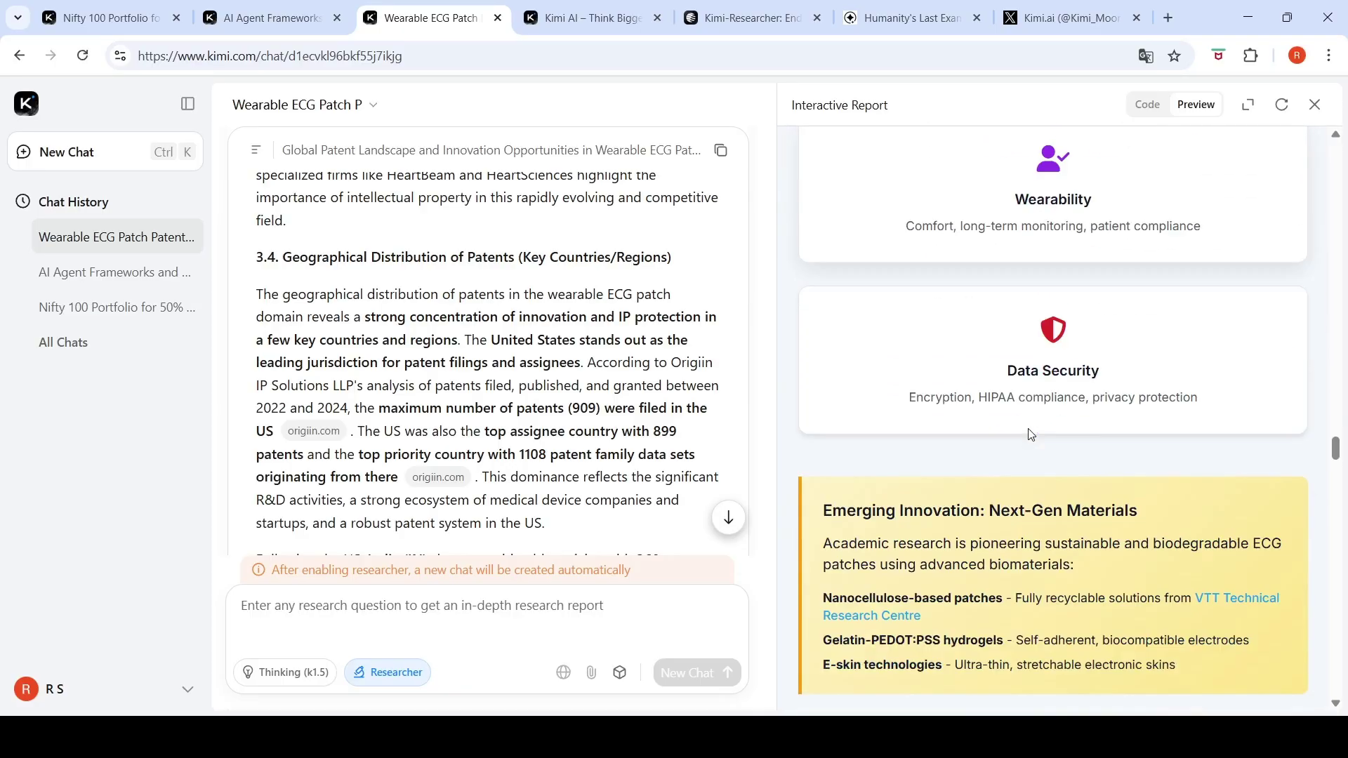
scroll(1027, 435, down, 2)
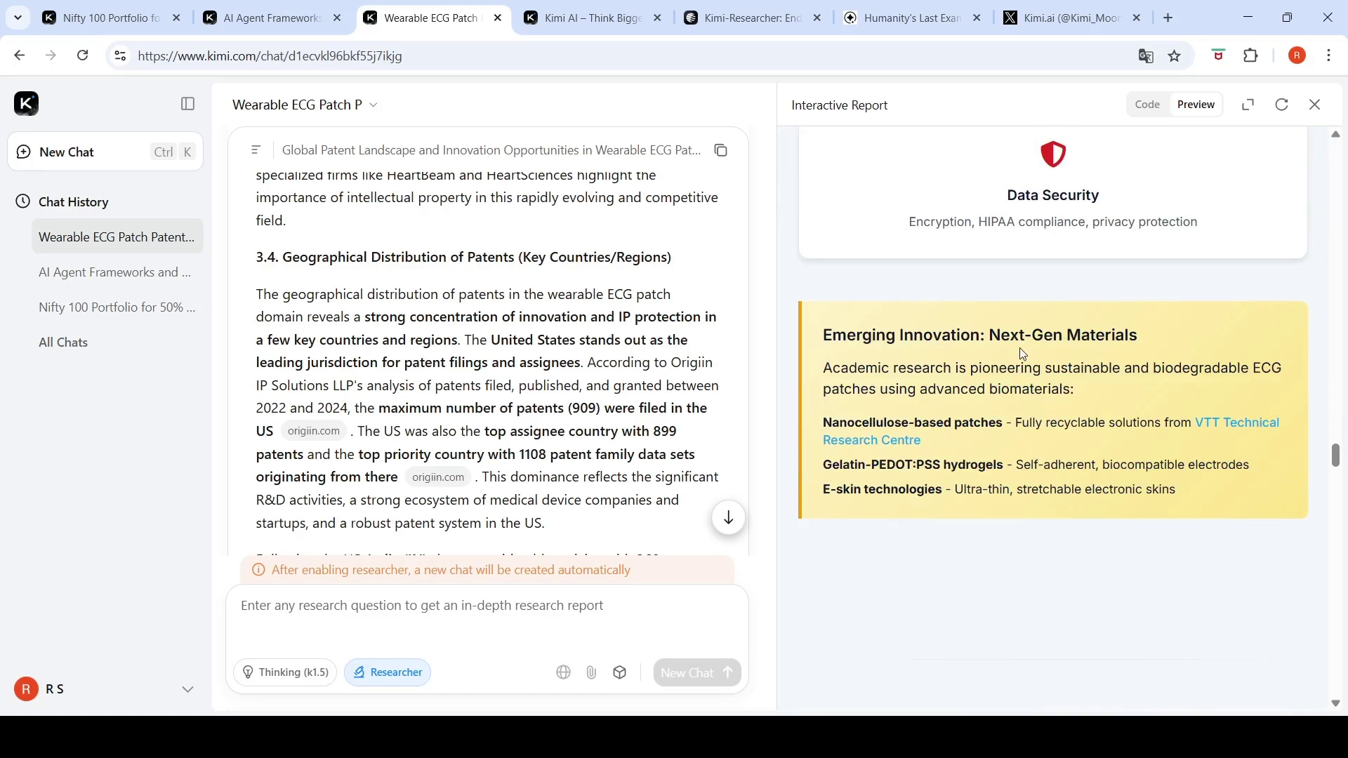
scroll(1023, 353, down, 4)
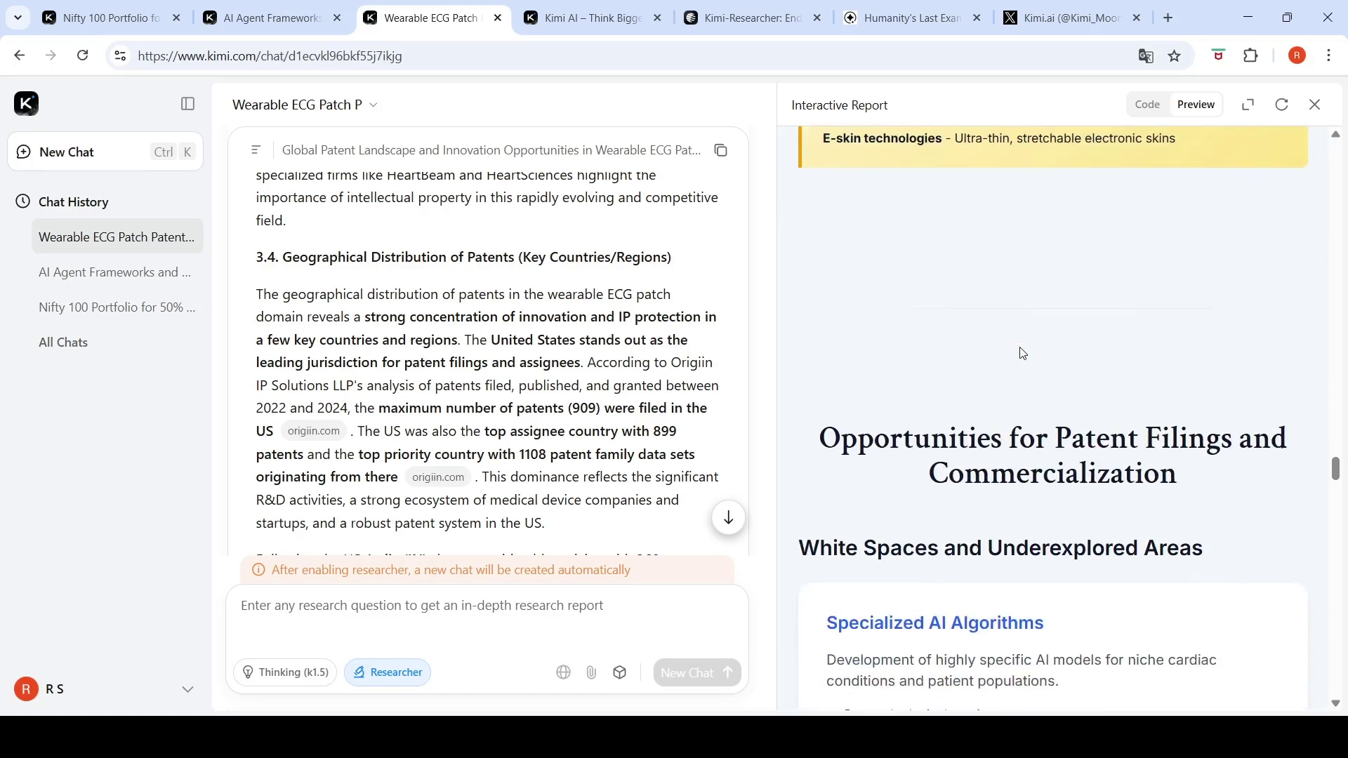
scroll(1022, 353, down, 2)
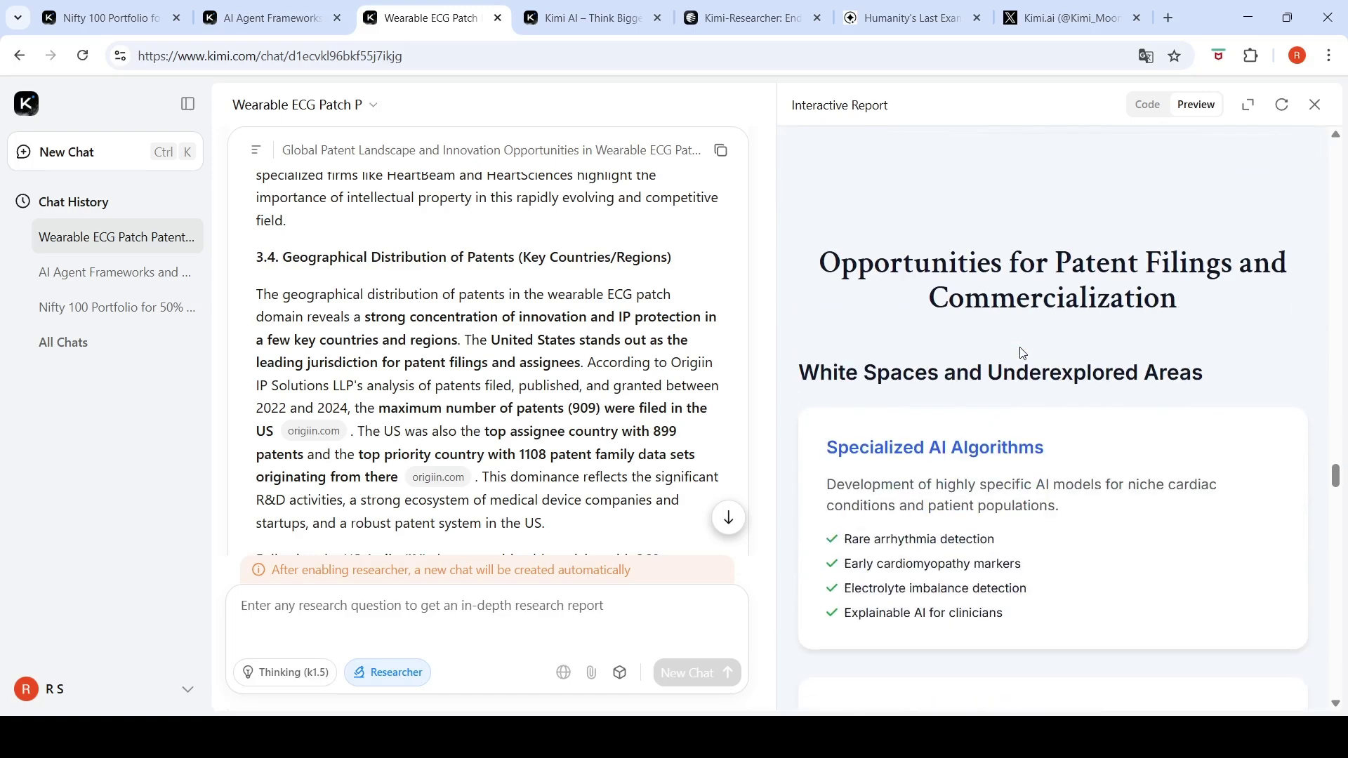
scroll(1023, 353, down, 2)
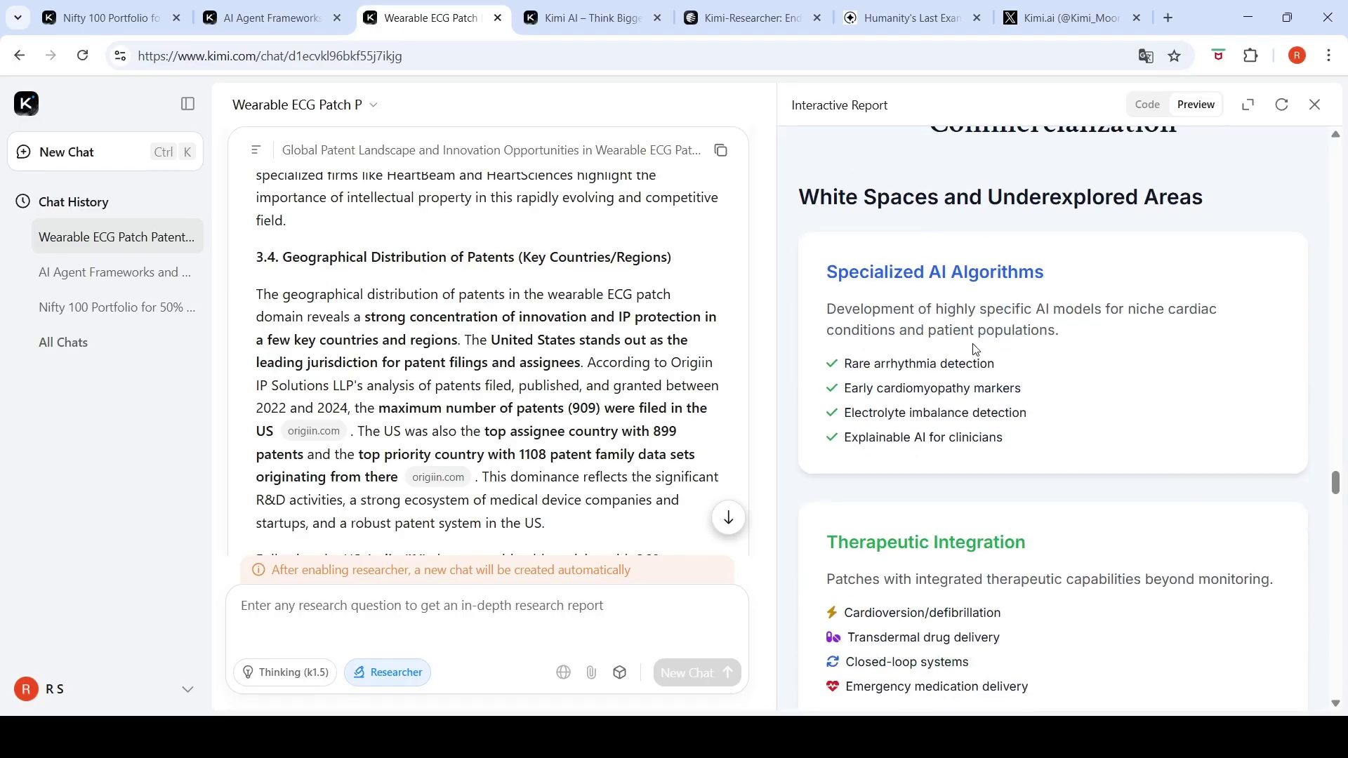
scroll(975, 349, down, 1)
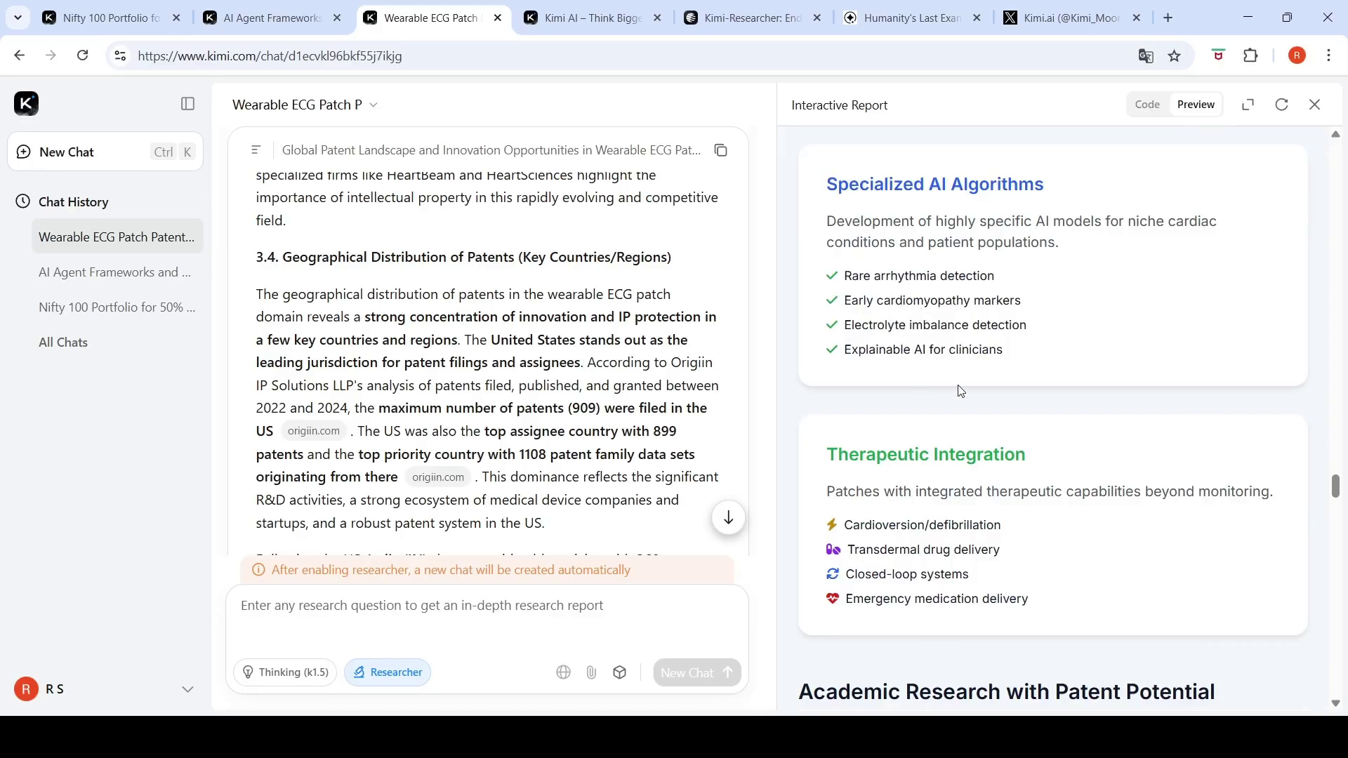
scroll(960, 391, down, 2)
scroll(960, 391, down, 2)
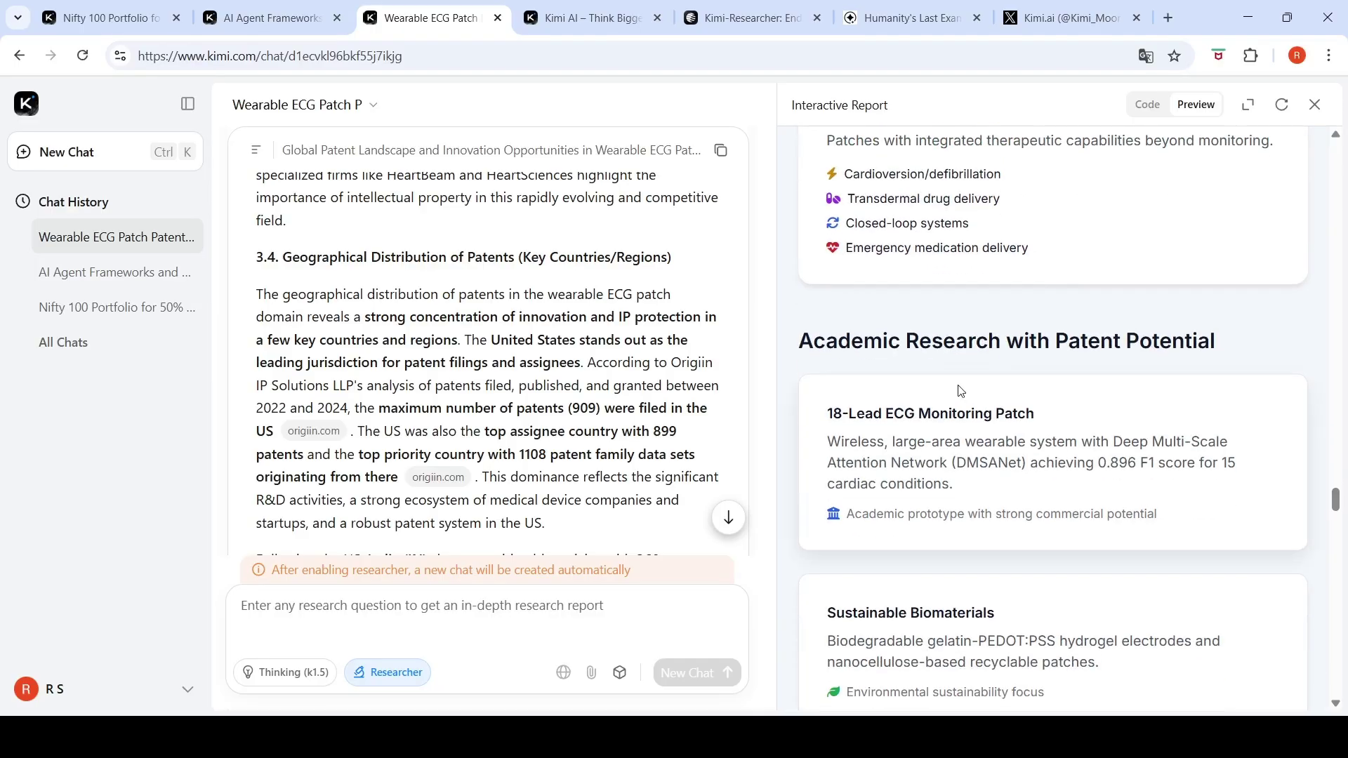
scroll(960, 391, down, 5)
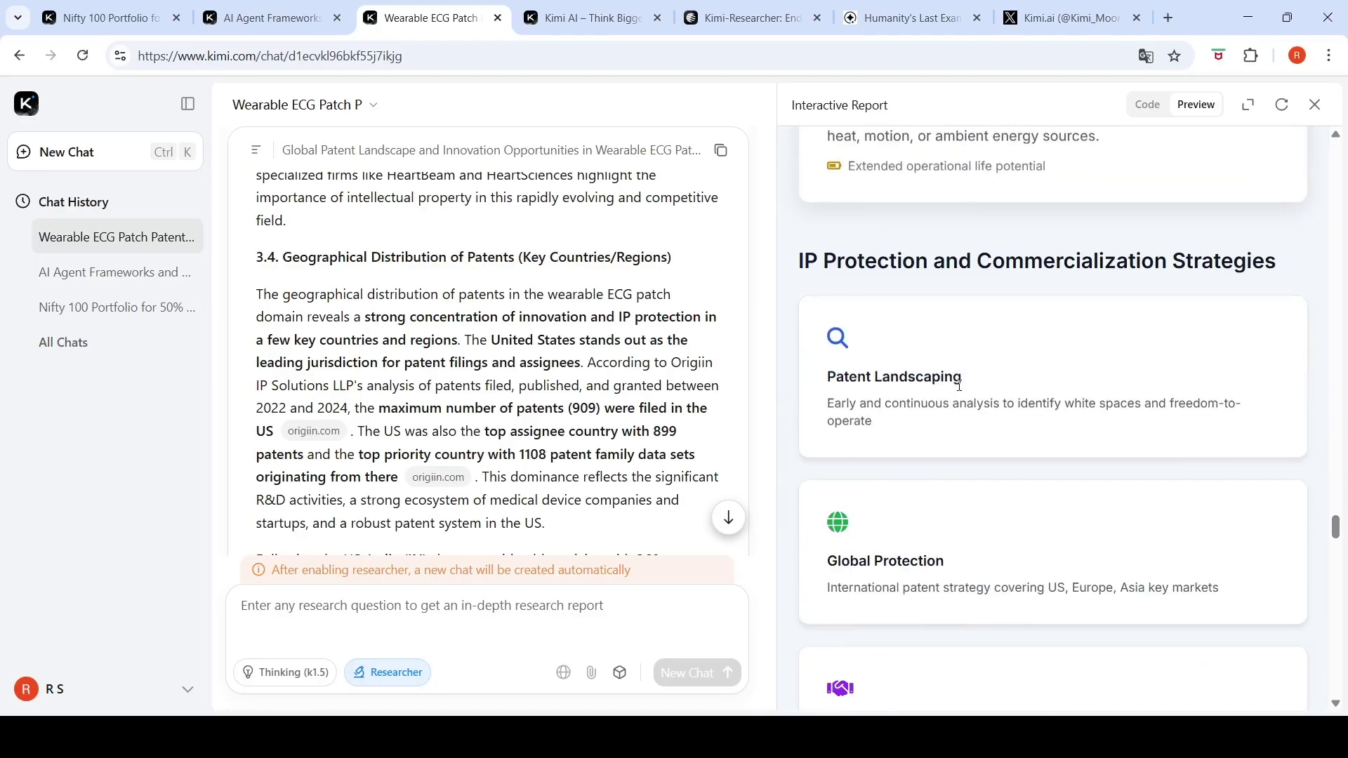
scroll(960, 391, down, 5)
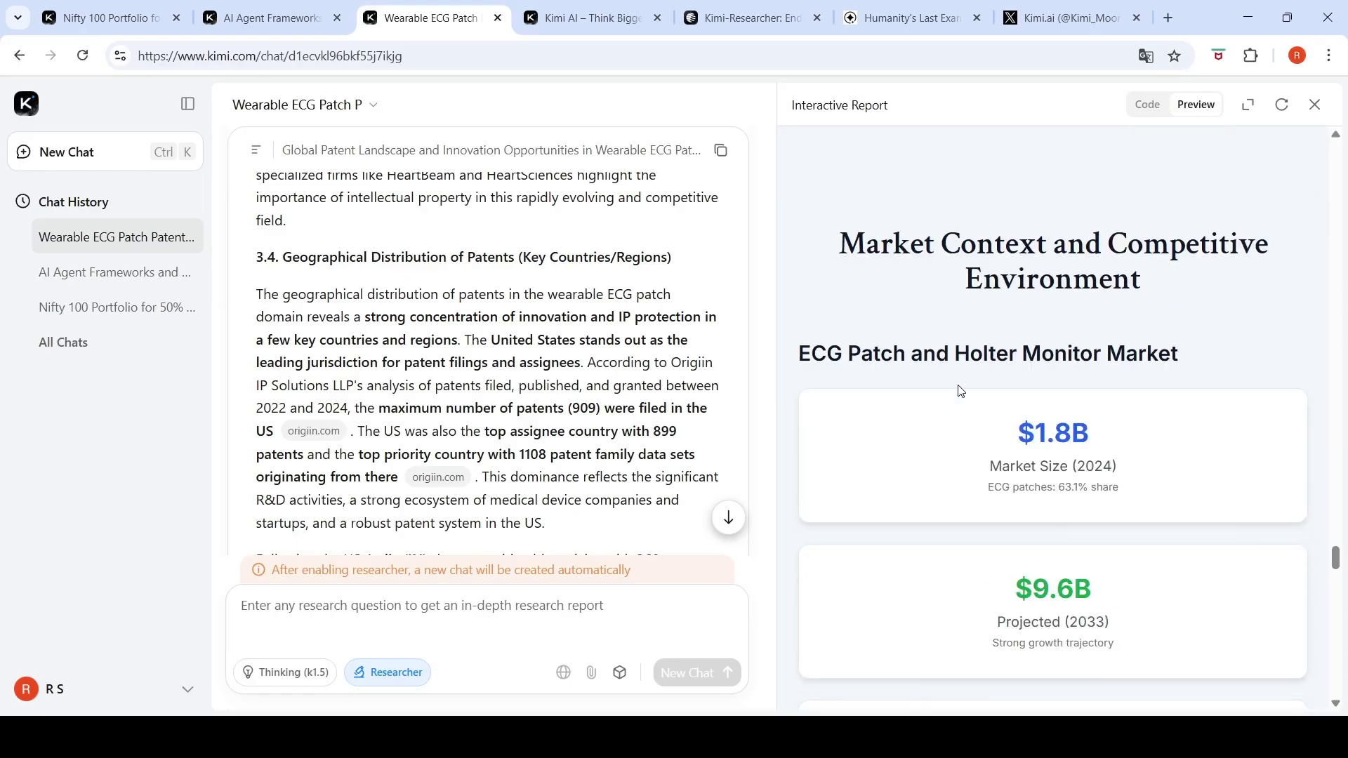
scroll(960, 391, down, 2)
scroll(960, 391, up, 3)
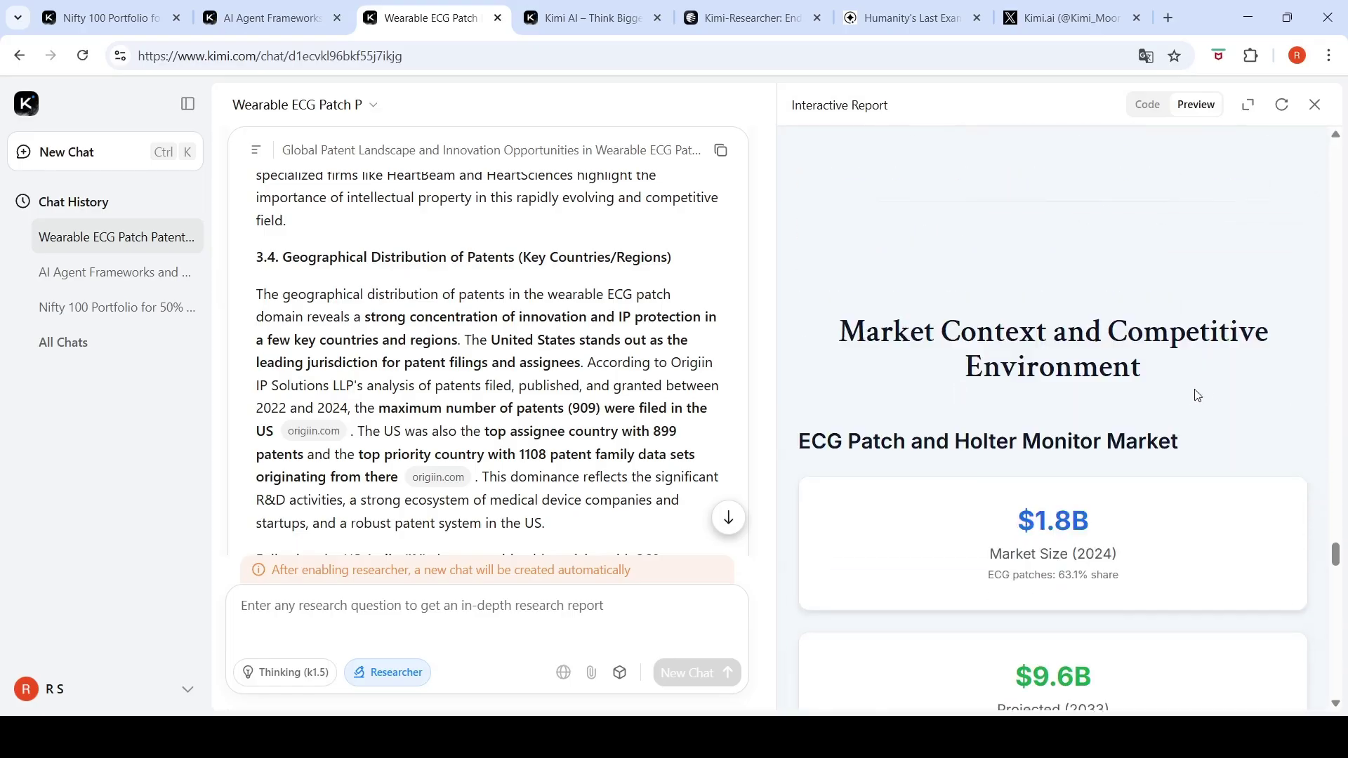
scroll(1190, 398, down, 1)
scroll(1190, 397, down, 2)
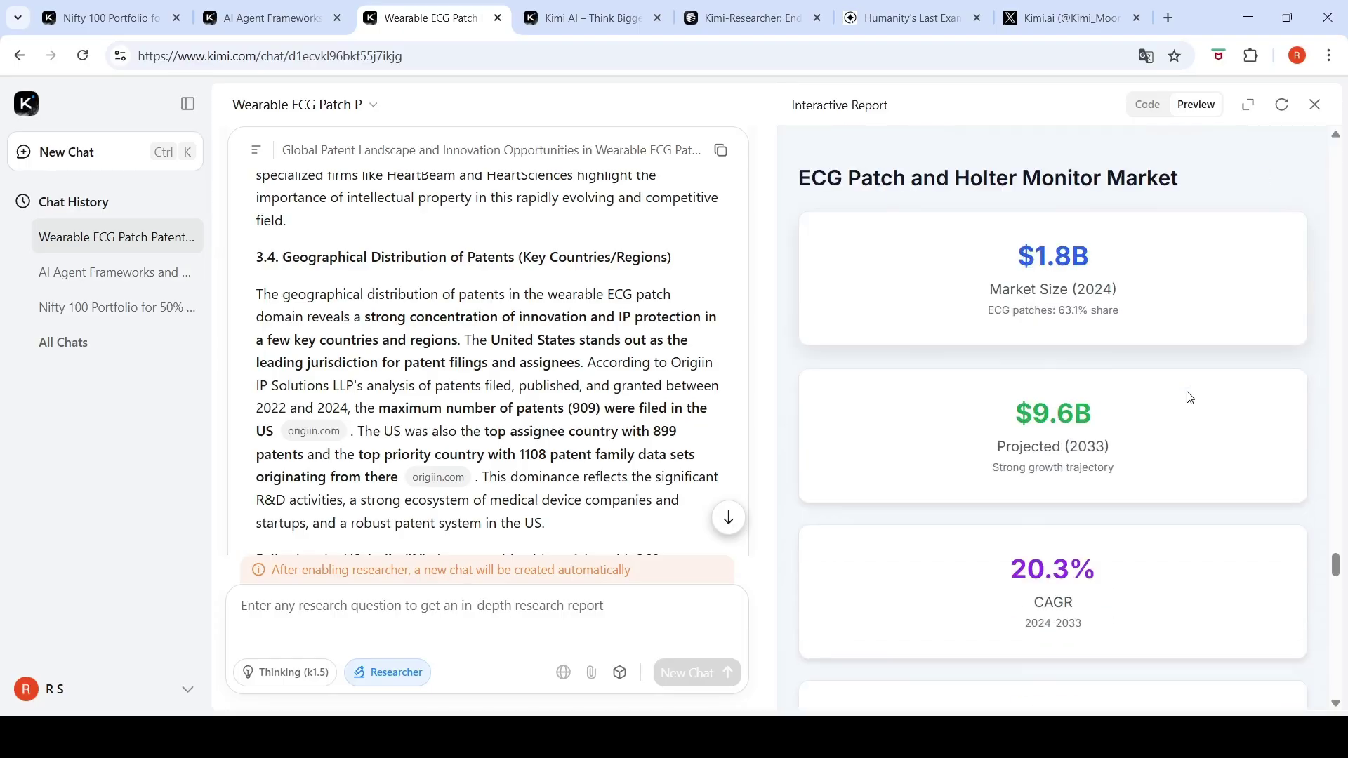
scroll(1189, 397, down, 4)
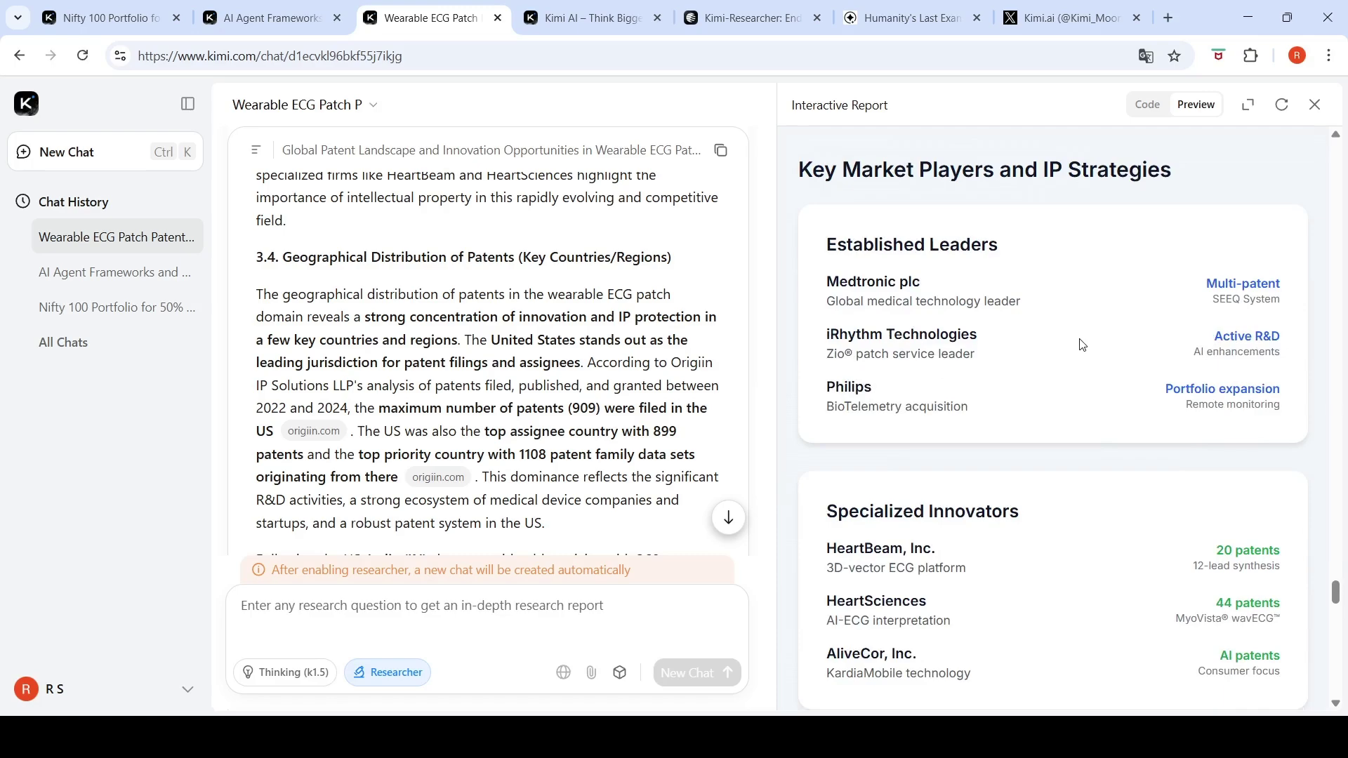
scroll(1081, 344, down, 4)
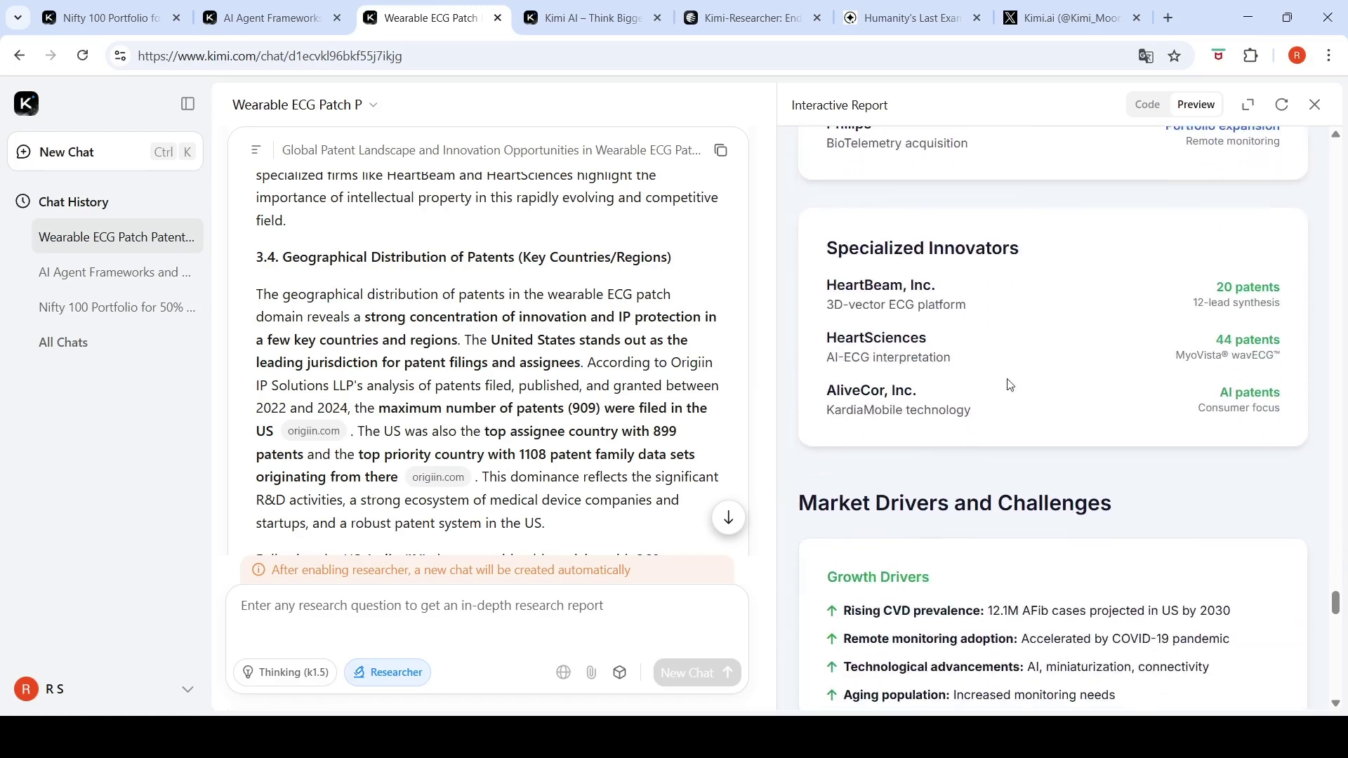
scroll(1068, 397, down, 1)
scroll(1068, 394, down, 2)
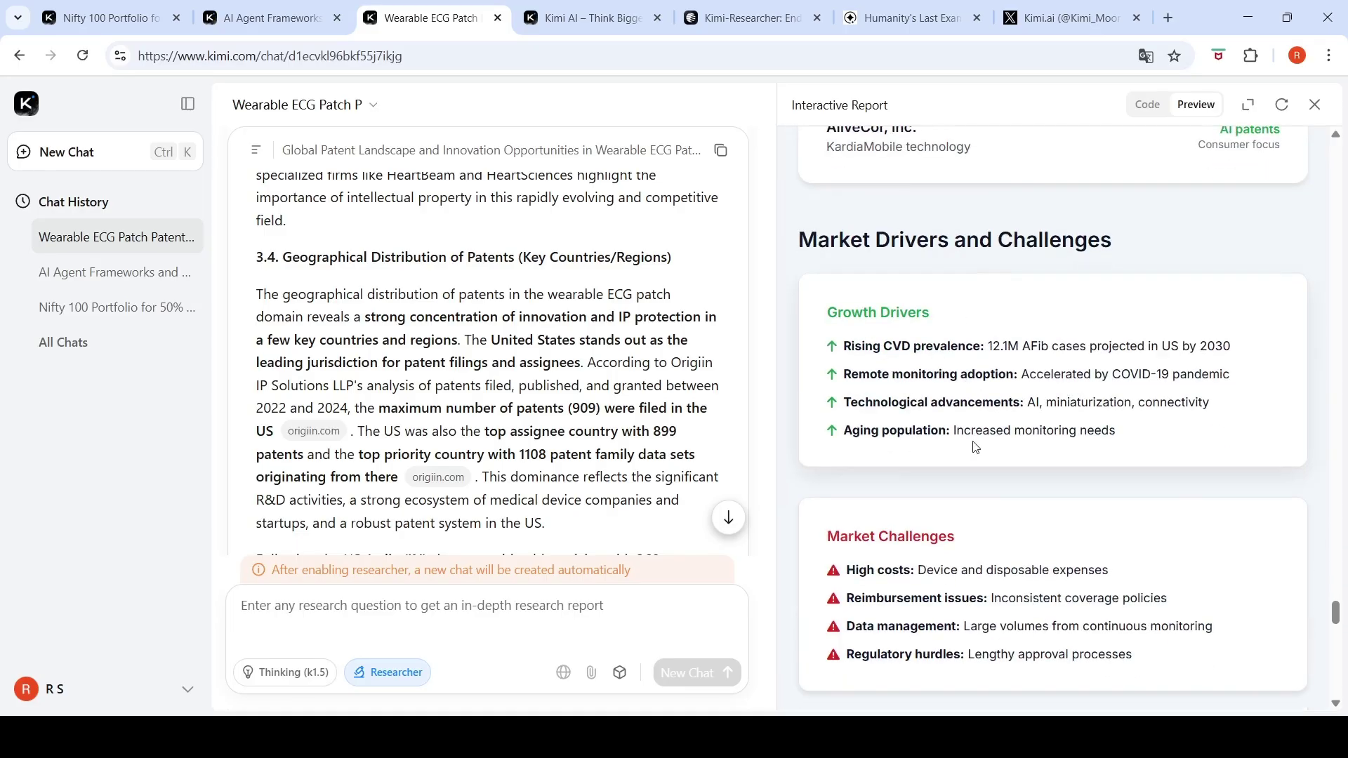
scroll(972, 448, down, 2)
scroll(973, 448, down, 2)
scroll(972, 448, down, 10)
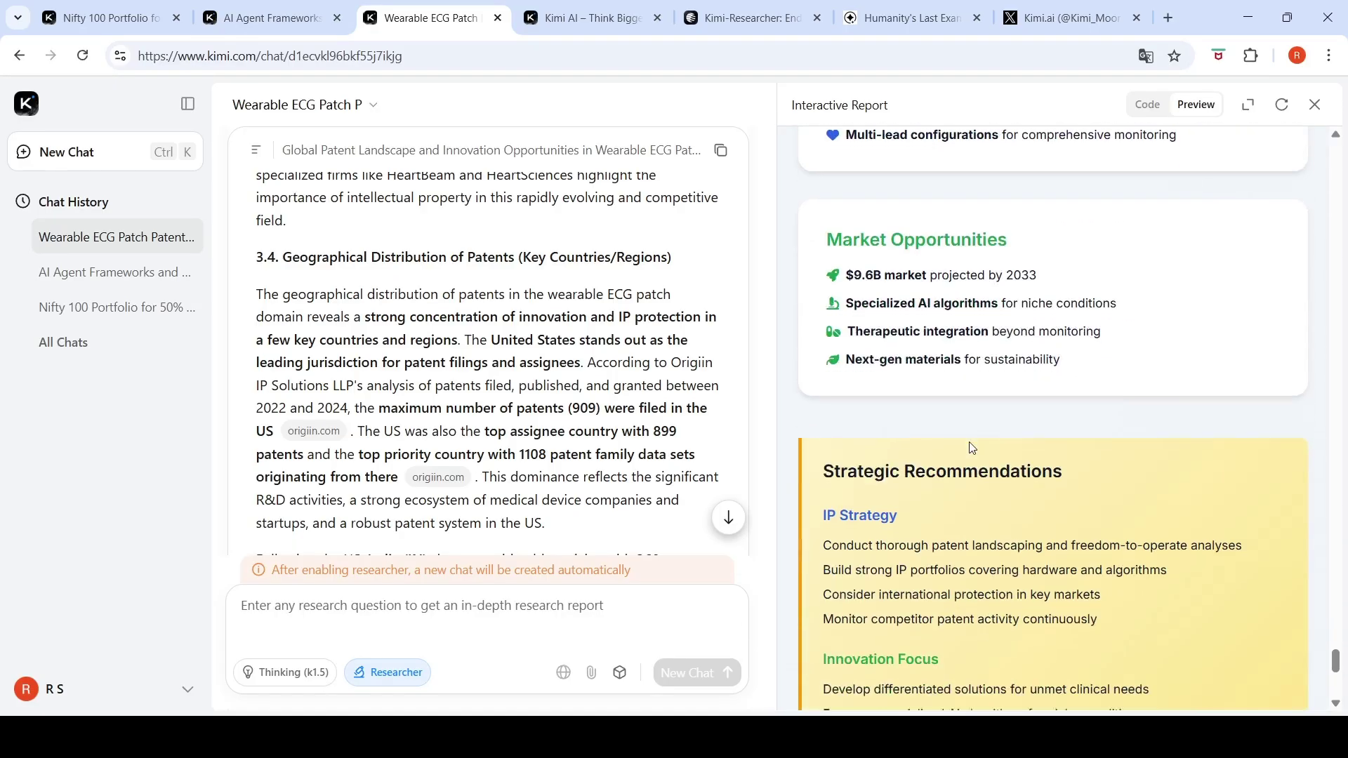
scroll(973, 449, down, 6)
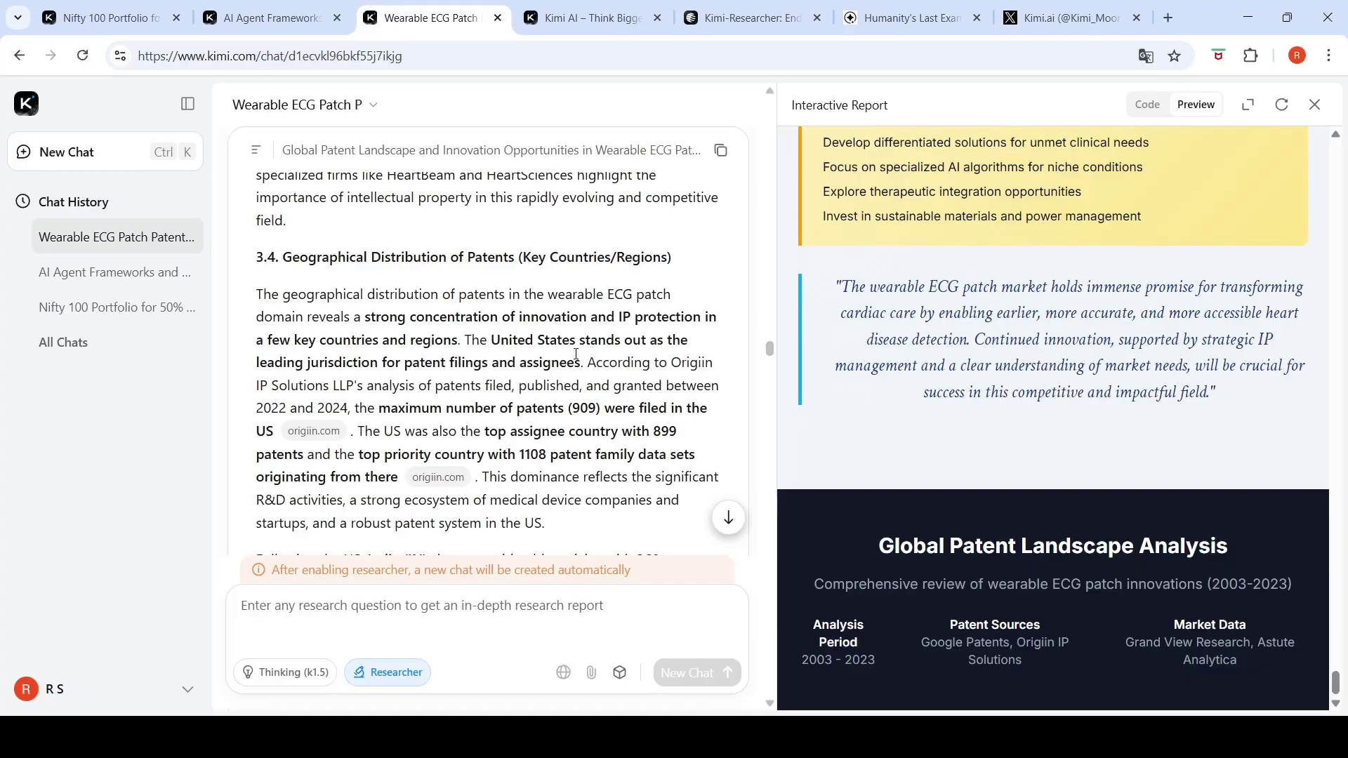
Scroll the chat through sections 3.5–4.4, then switch to the AI Agent Frameworks chat.
scroll(575, 359, down, 10)
scroll(576, 359, down, 8)
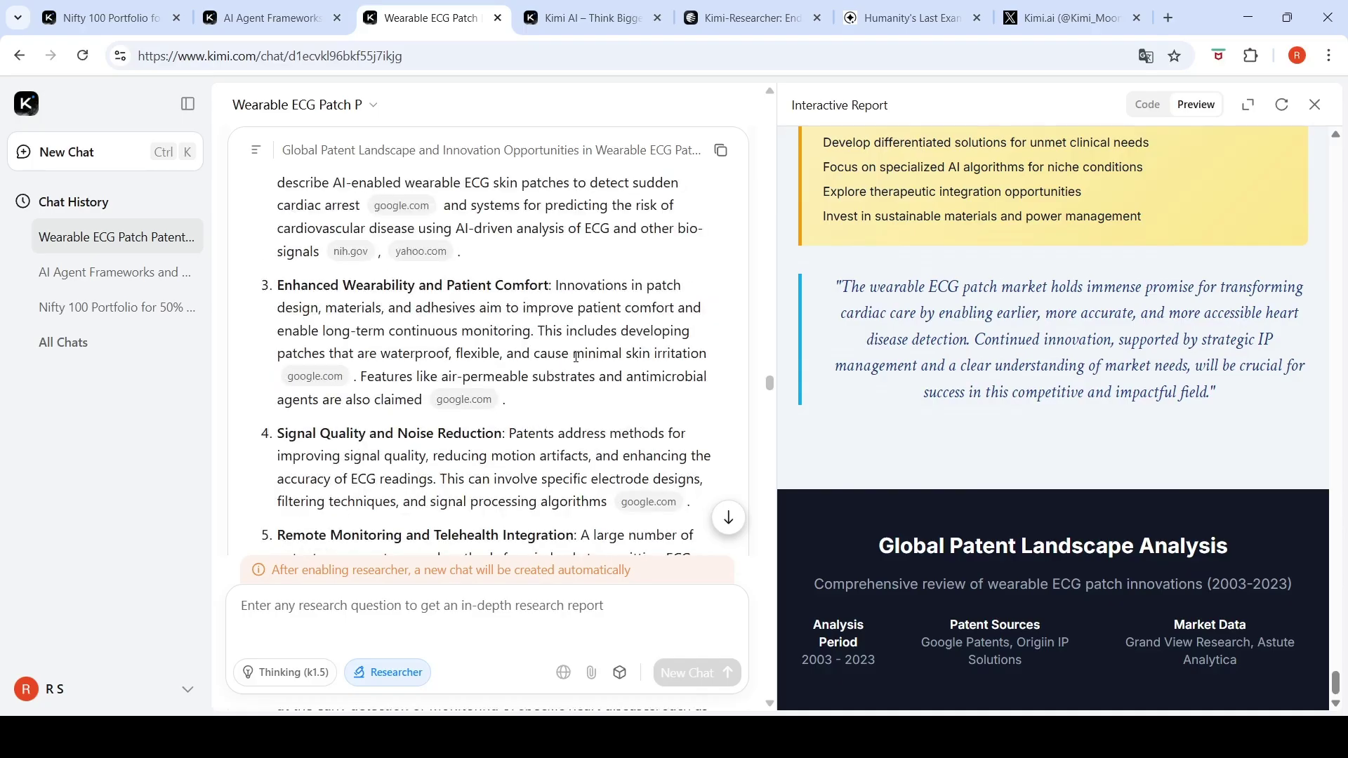
scroll(576, 356, down, 15)
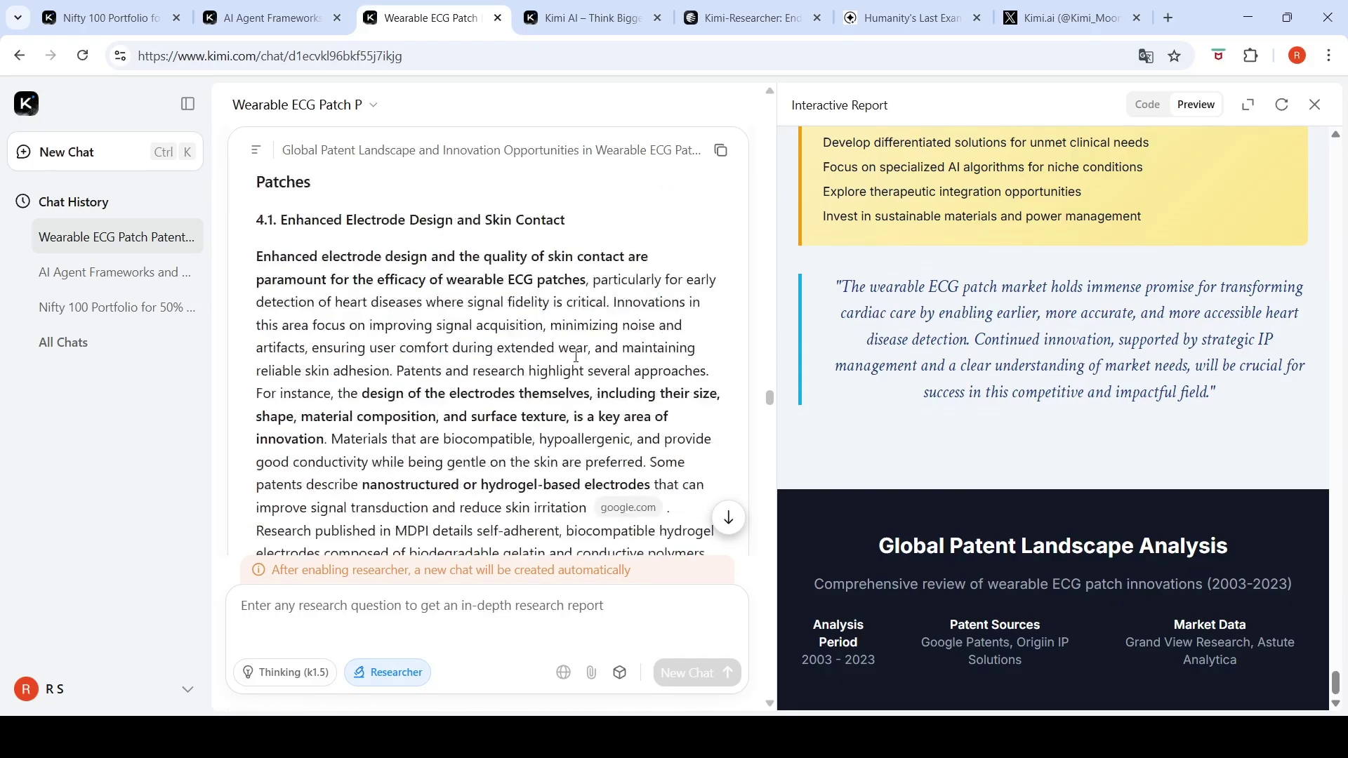
scroll(575, 358, down, 15)
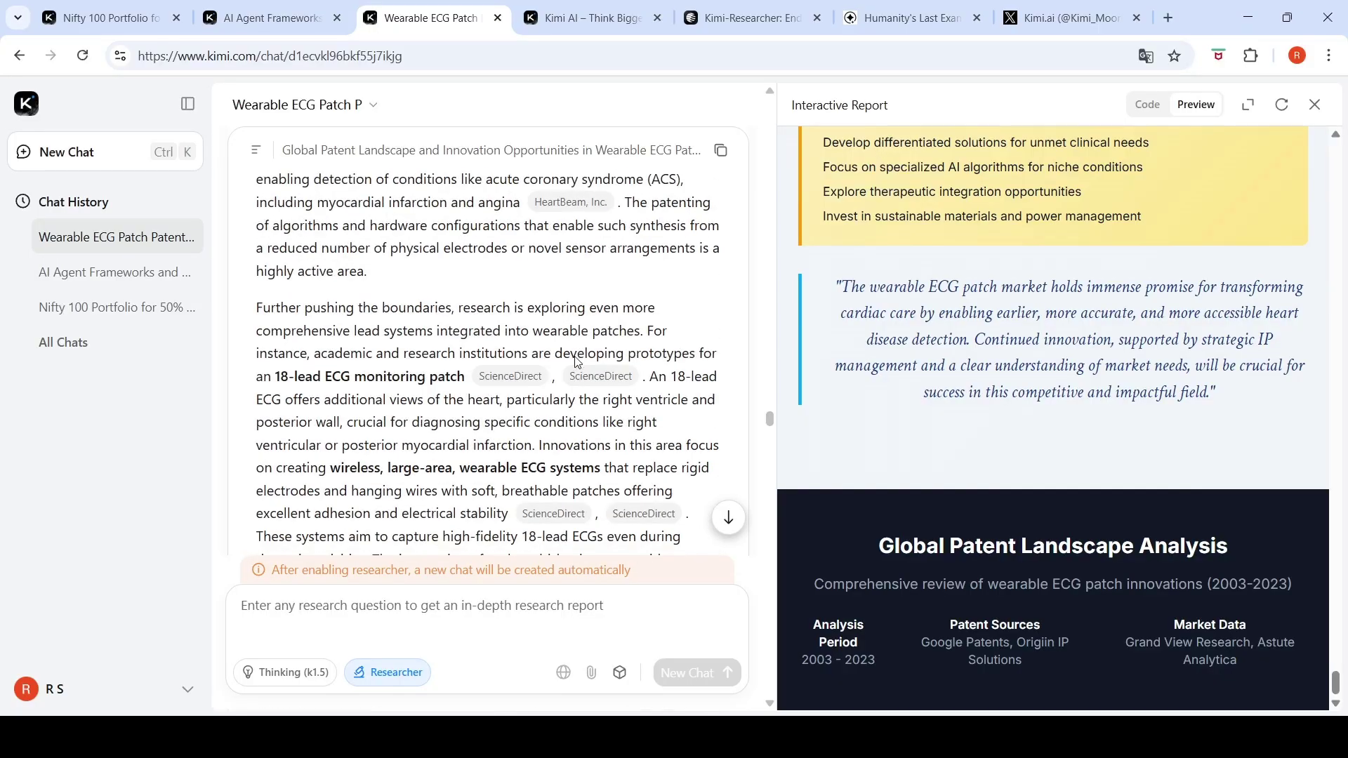
scroll(576, 360, down, 15)
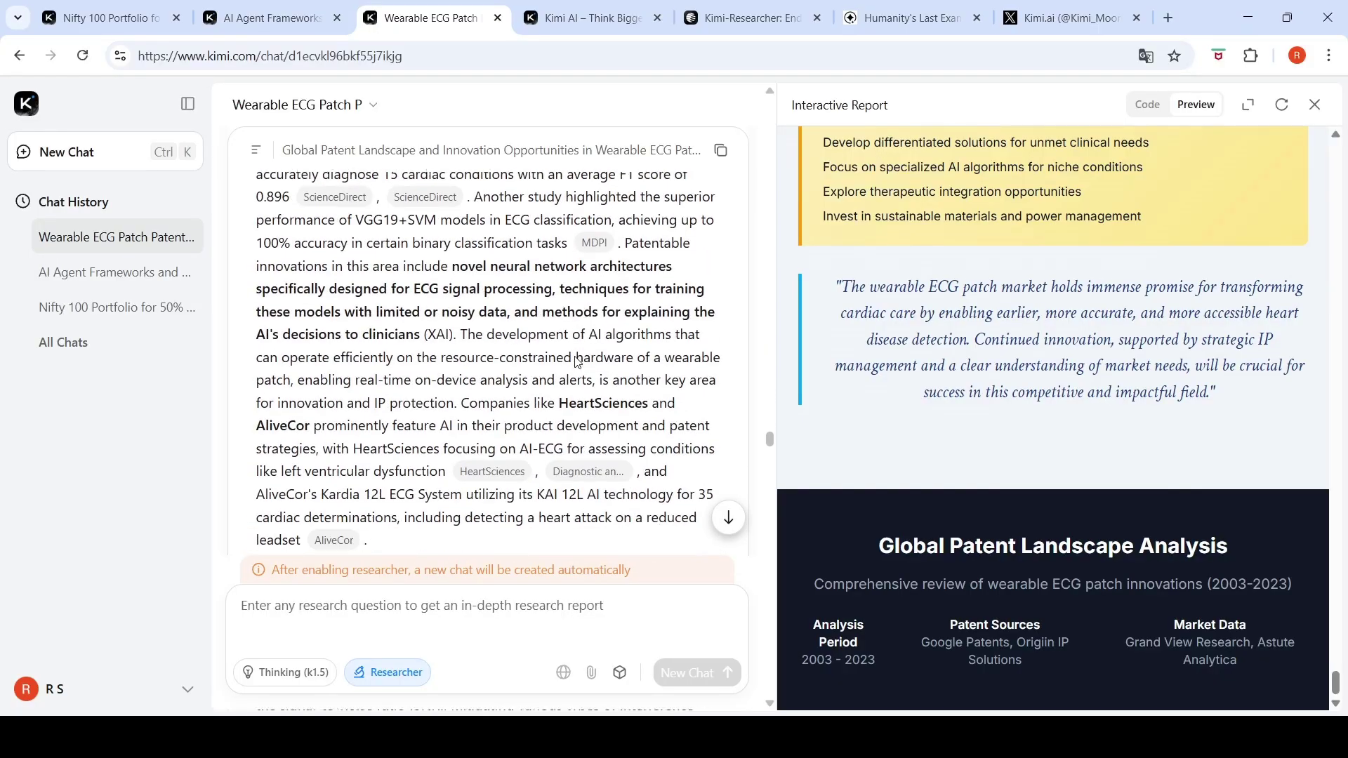
scroll(575, 357, down, 3)
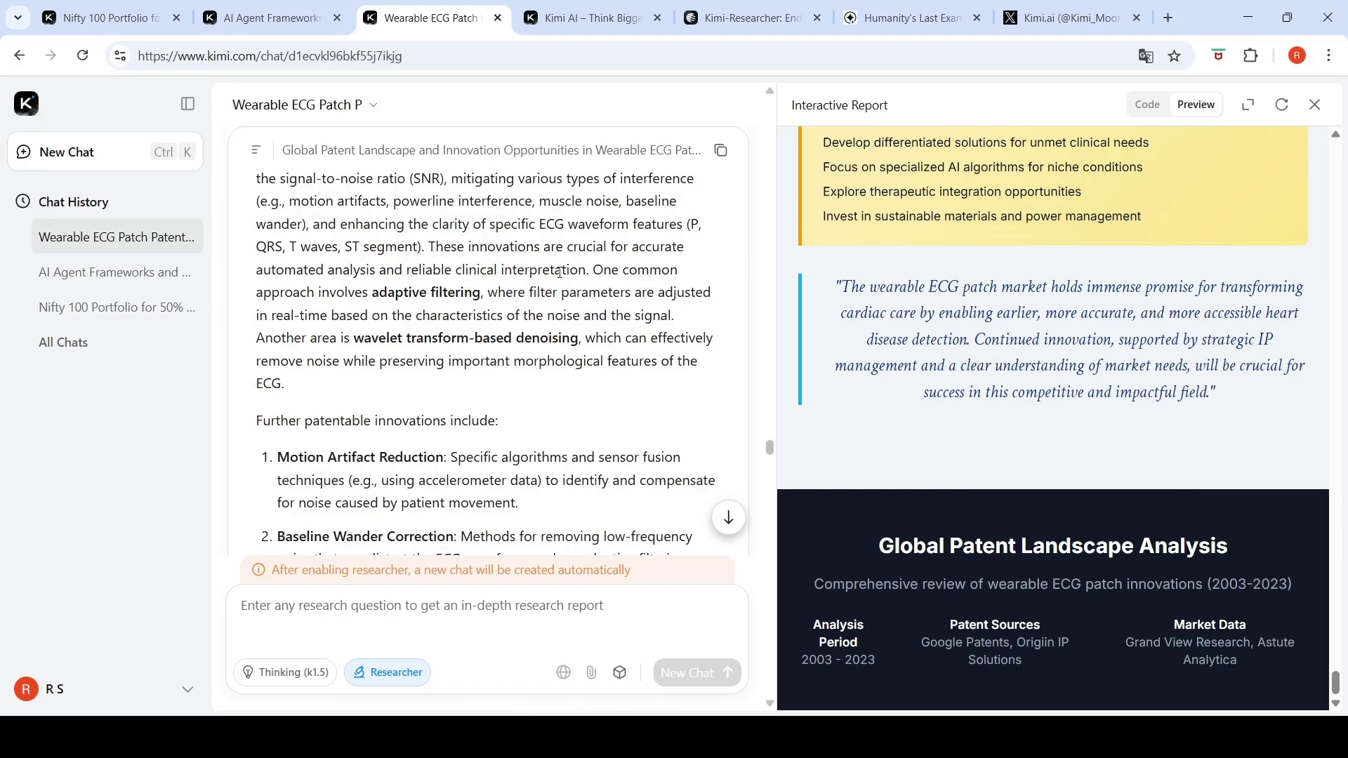
click(259, 18)
scroll(707, 316, down, 3)
drag(770, 555, 789, 106)
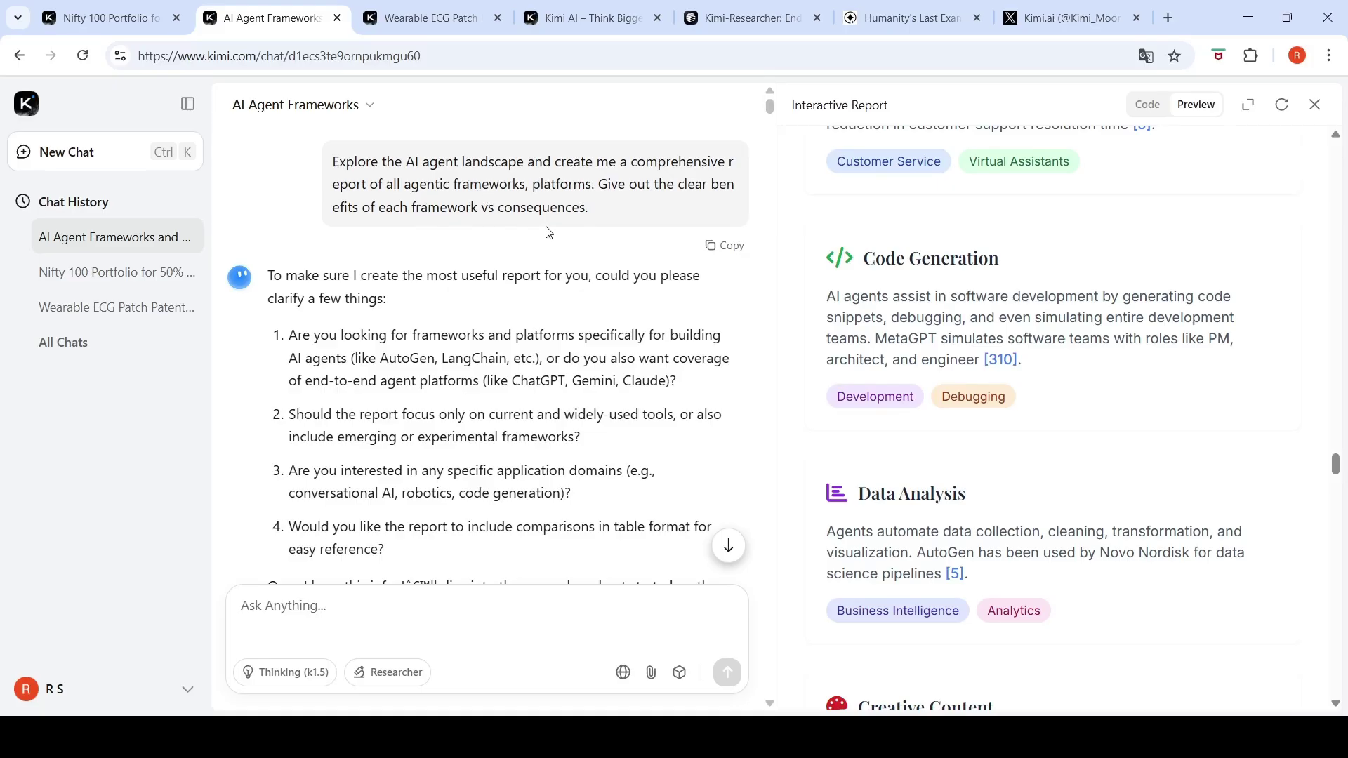
scroll(441, 272, down, 1)
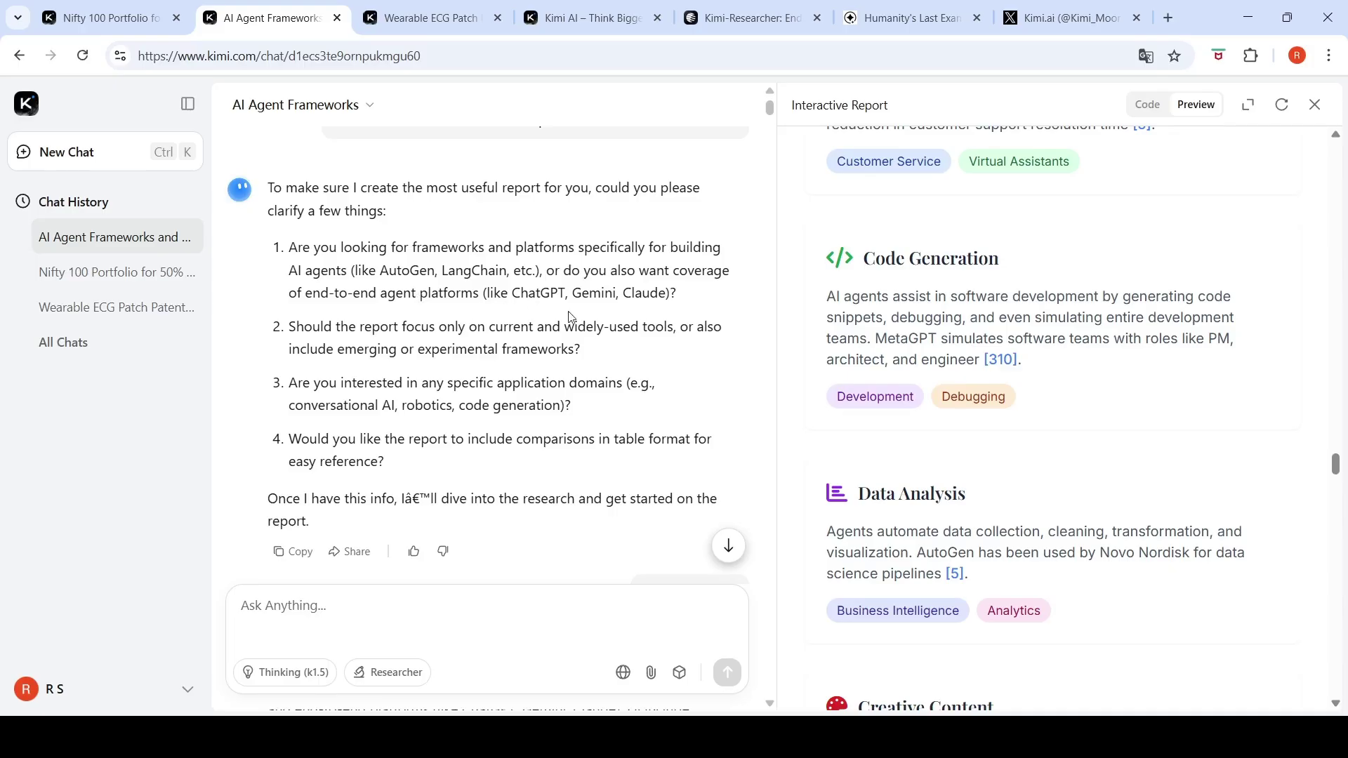
scroll(569, 318, down, 3)
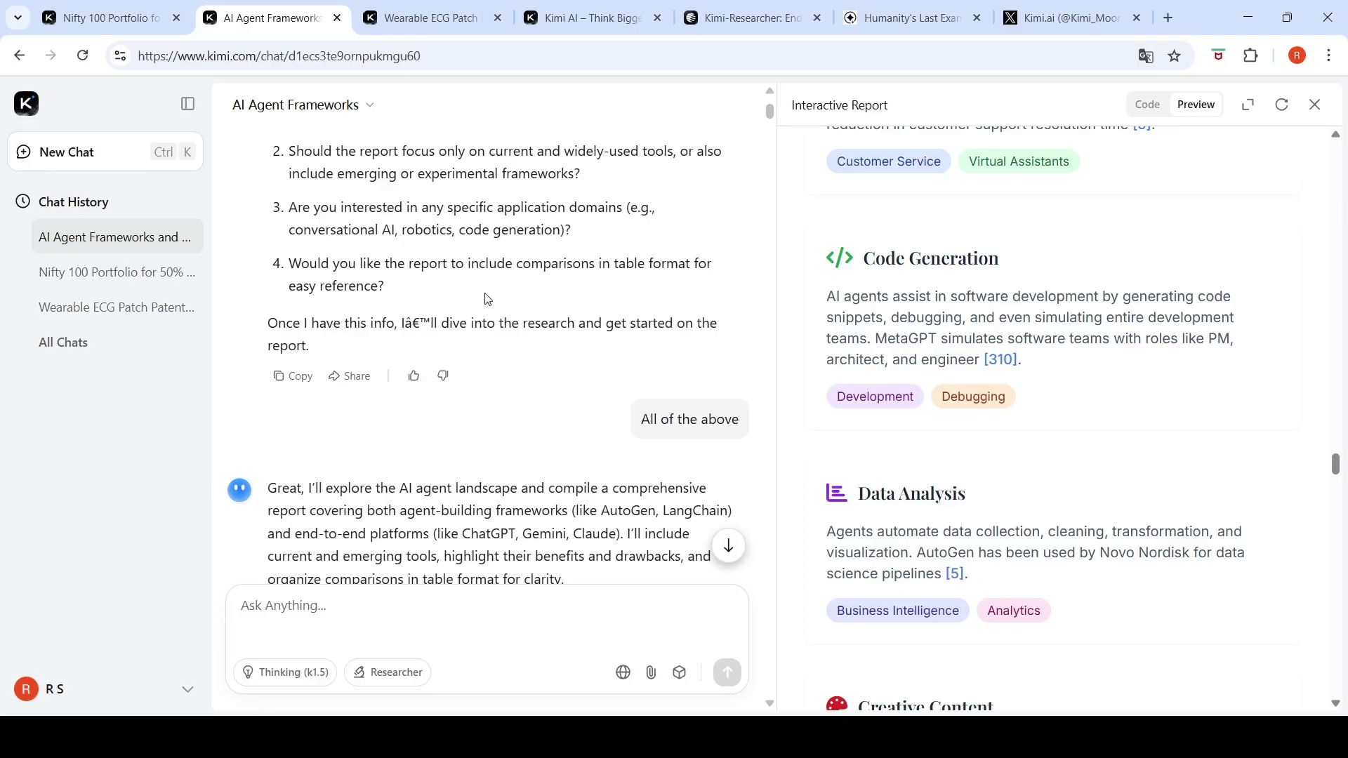
scroll(627, 379, down, 5)
scroll(626, 379, down, 8)
scroll(626, 379, up, 6)
scroll(628, 380, up, 6)
scroll(627, 374, down, 5)
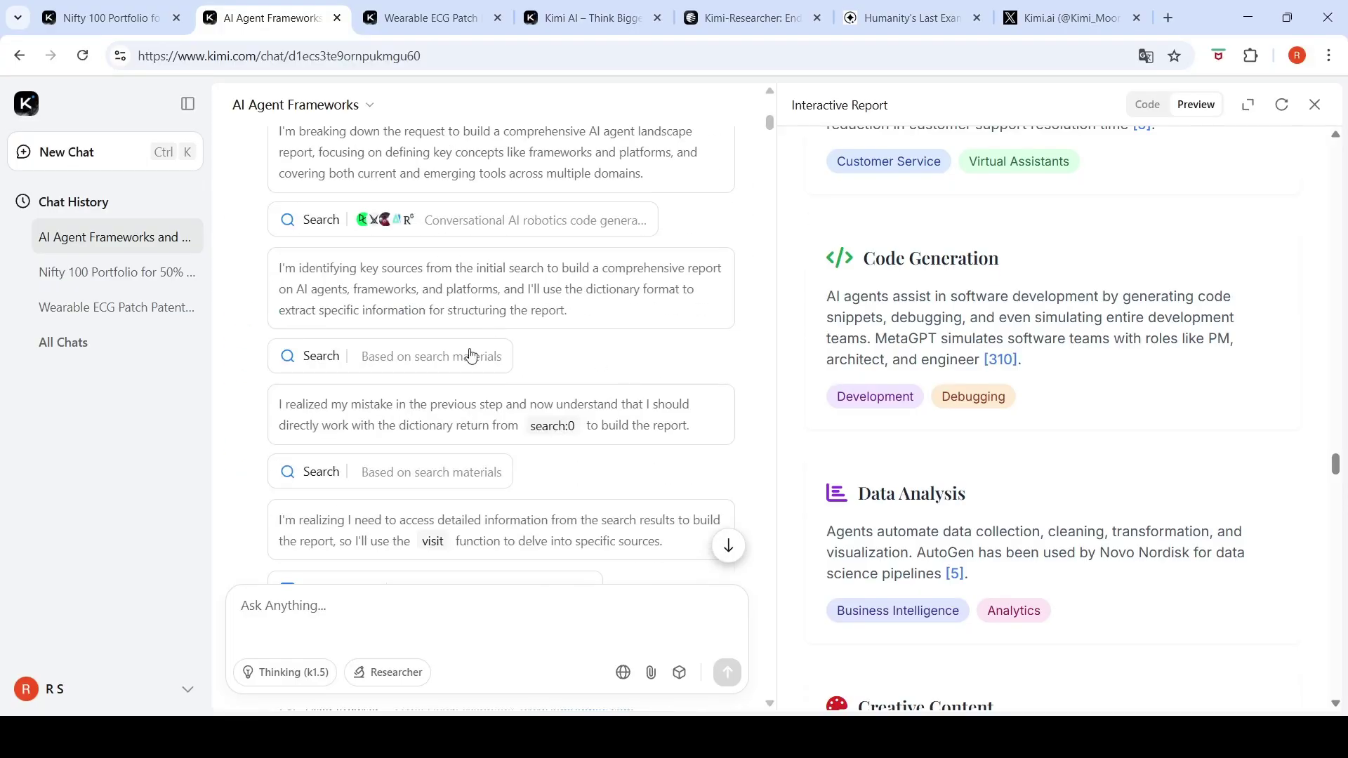
scroll(568, 370, down, 10)
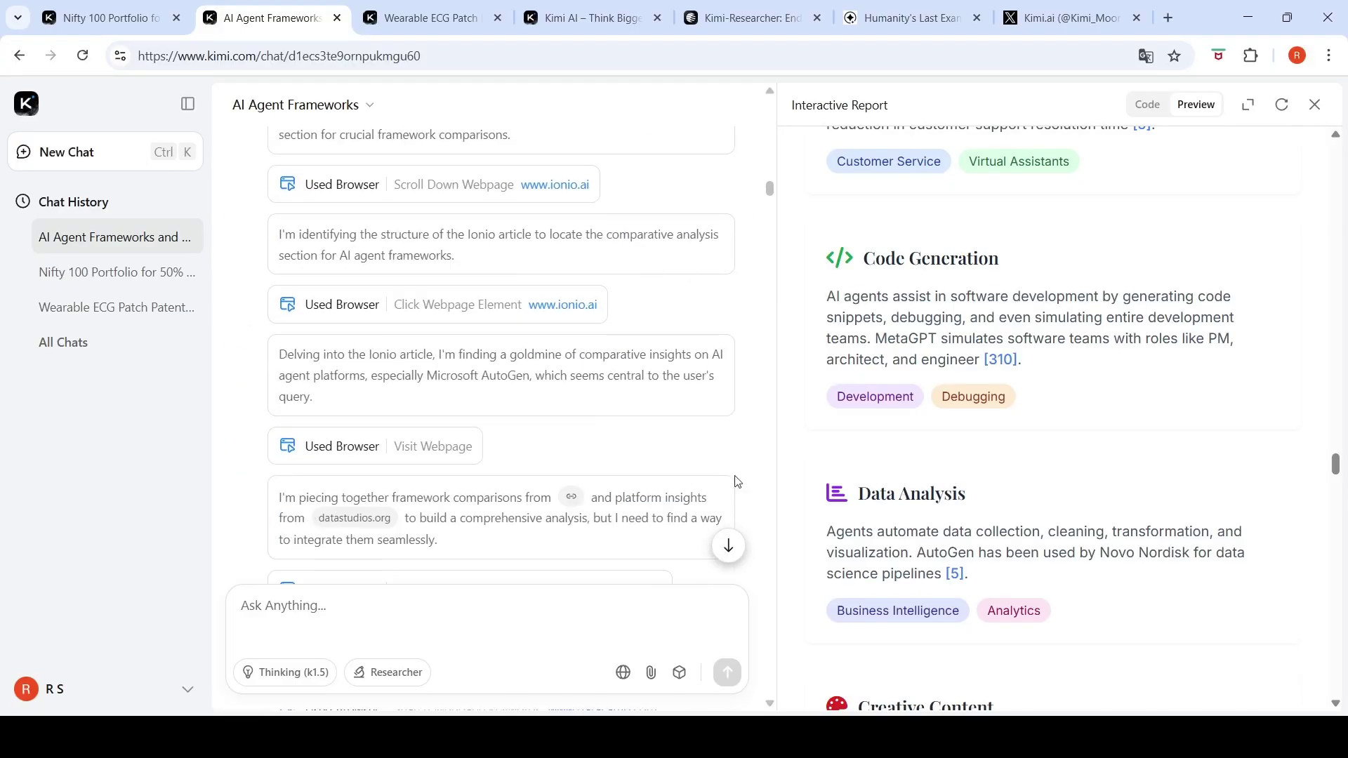
Jump to the conversation's end and review the report's framework comparison table and profiles.
click(729, 546)
scroll(691, 388, up, 4)
scroll(691, 388, down, 4)
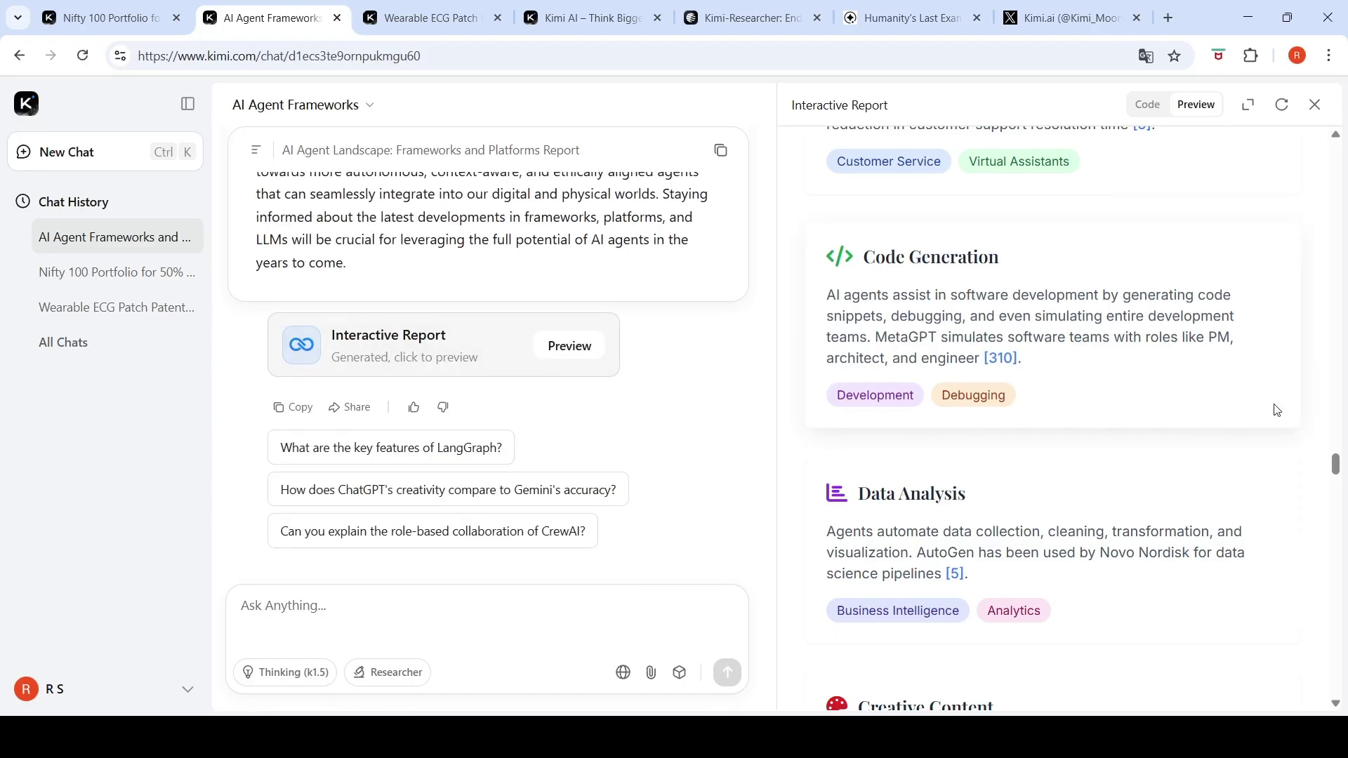
scroll(1108, 316, up, 15)
scroll(1274, 405, up, 20)
scroll(1274, 412, up, 5)
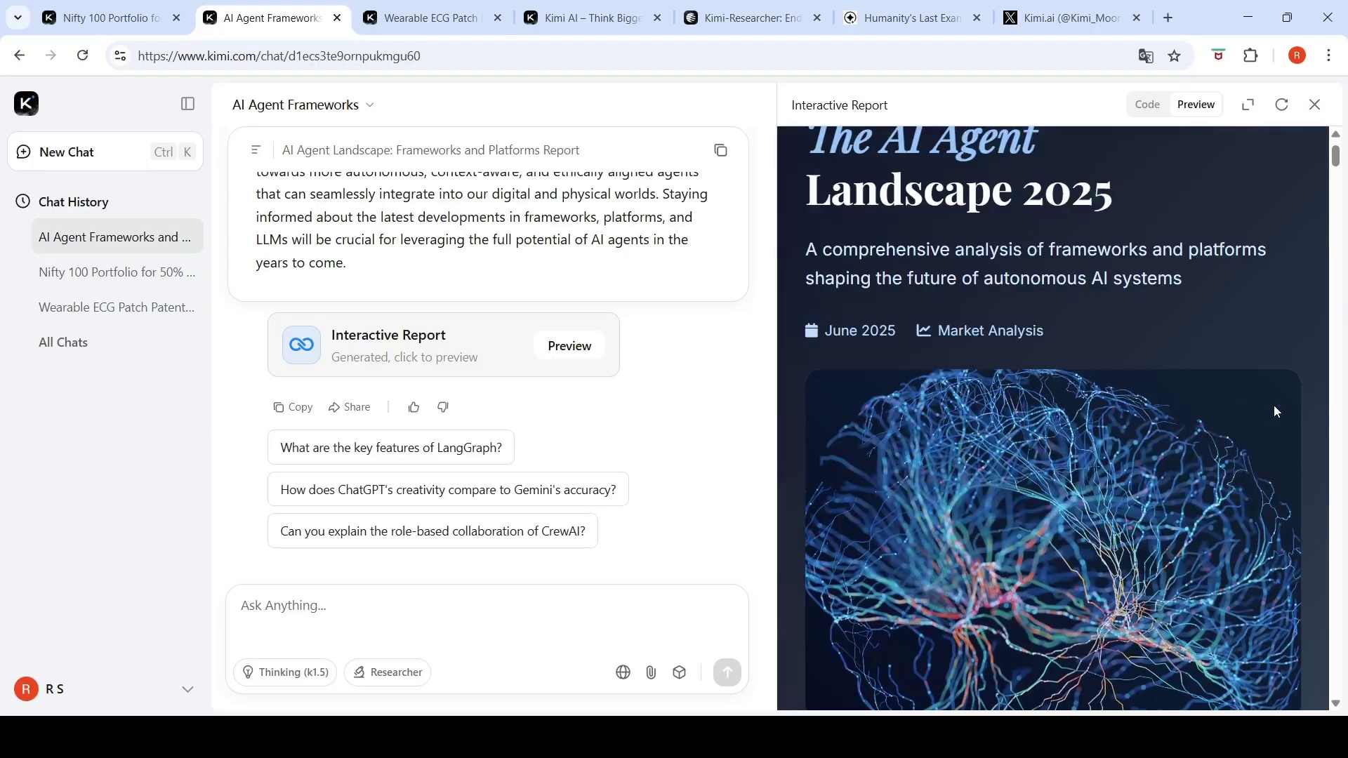
scroll(1275, 411, down, 10)
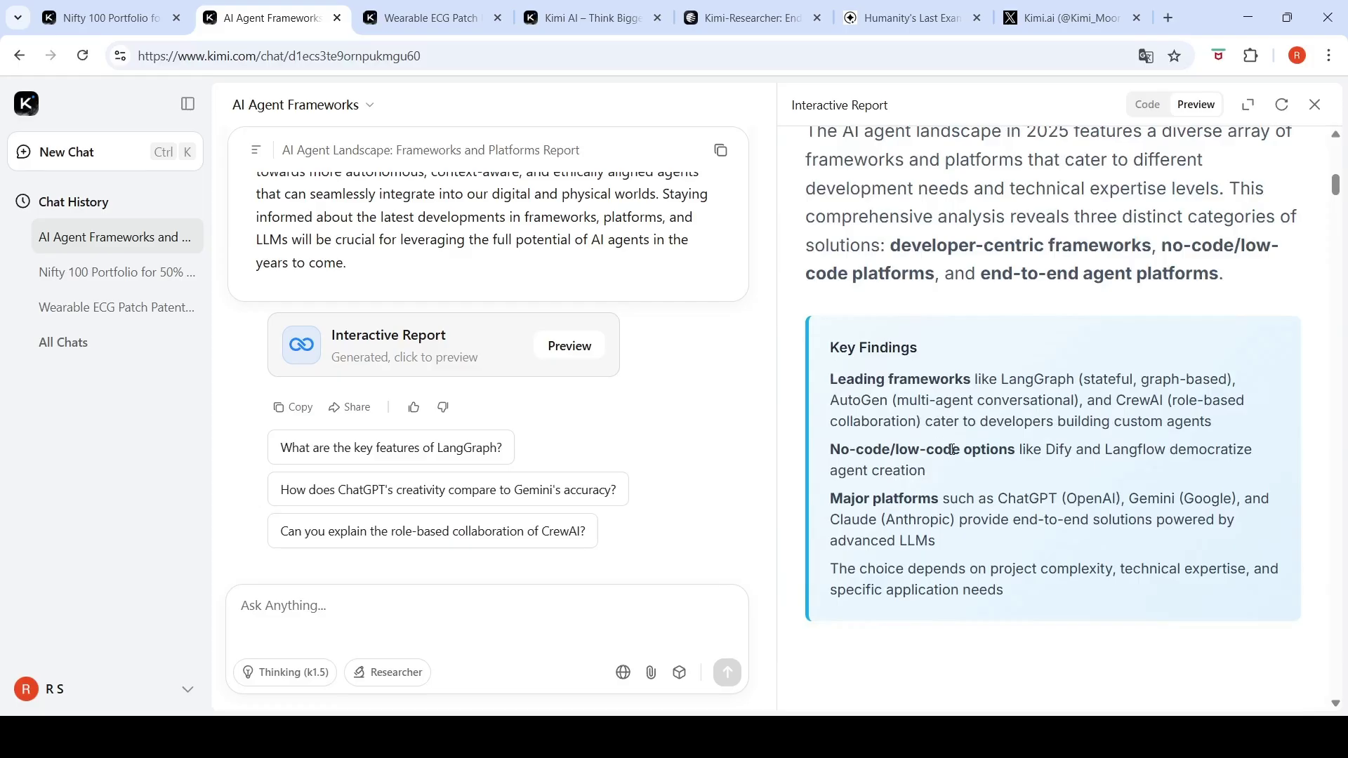
scroll(952, 450, down, 10)
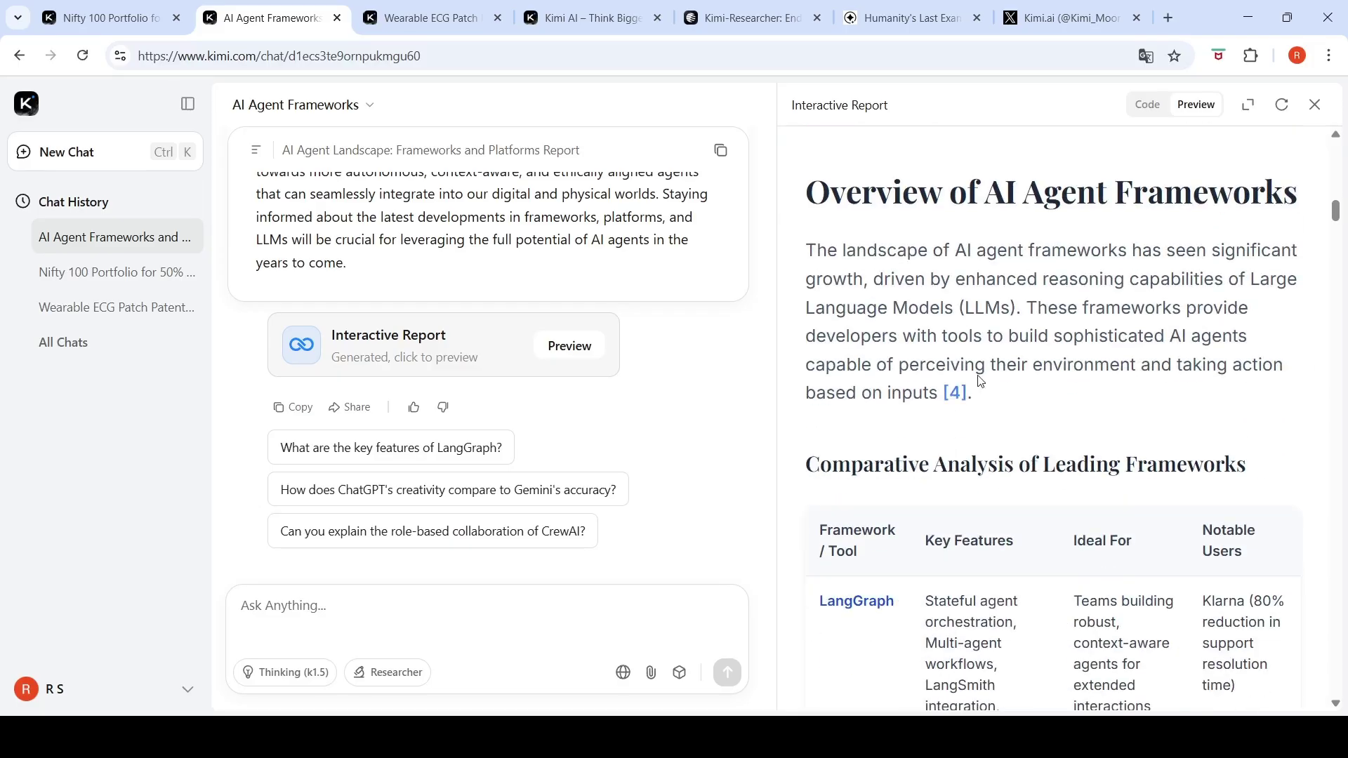
scroll(980, 381, down, 5)
scroll(980, 377, down, 14)
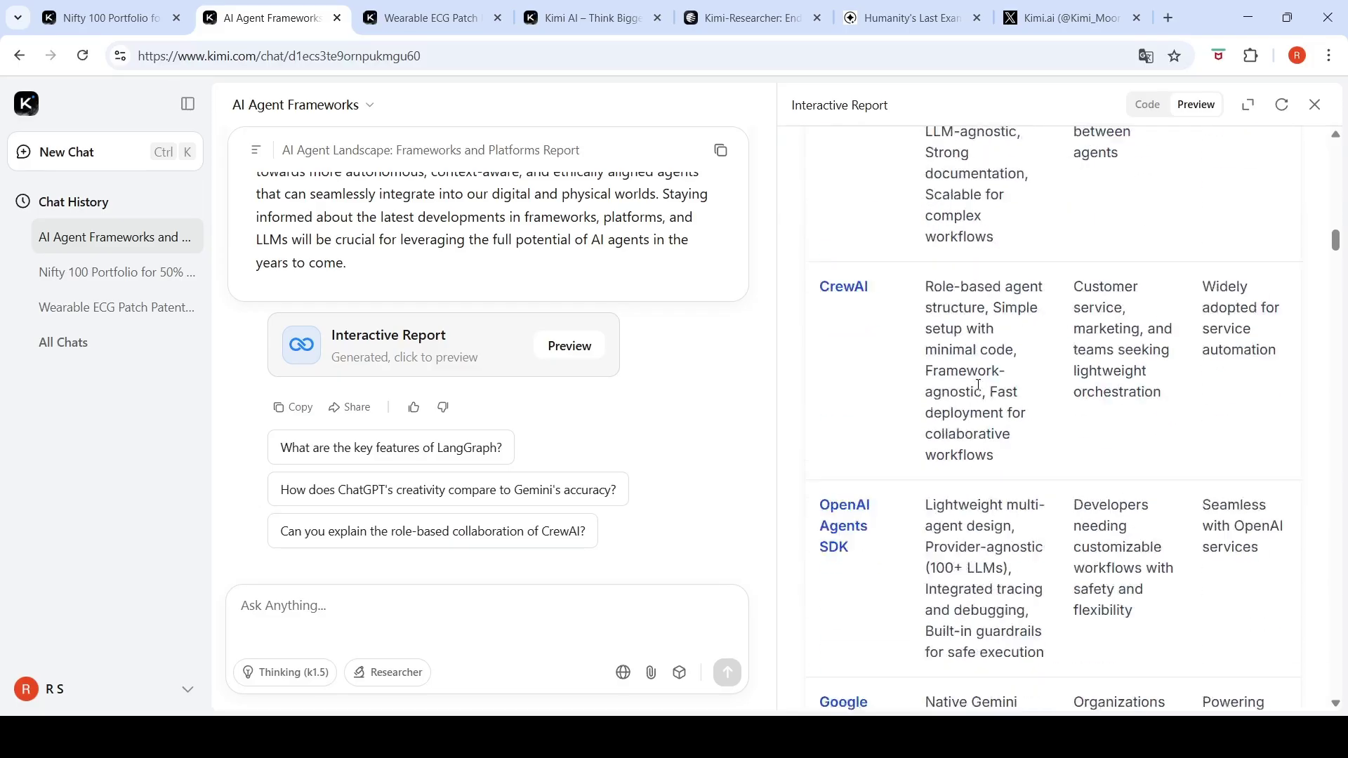
scroll(977, 384, up, 4)
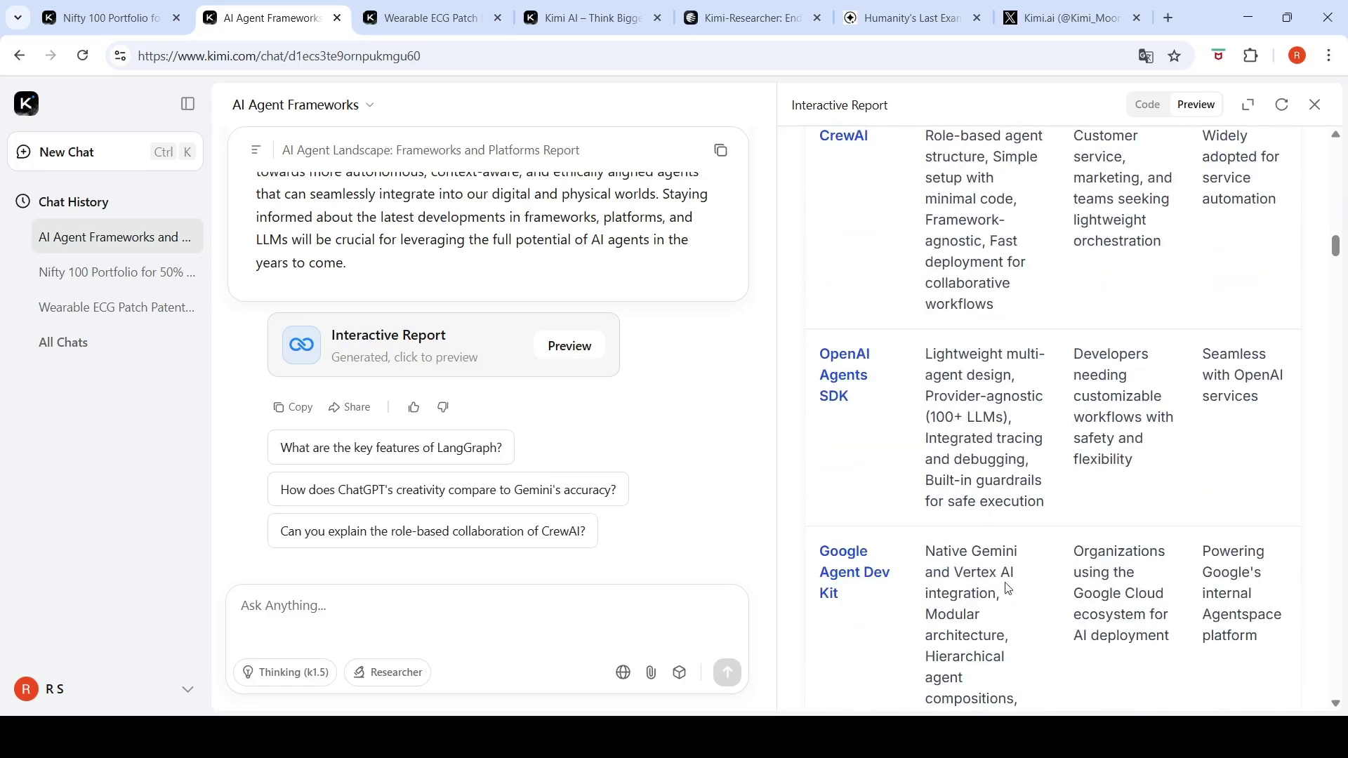
scroll(900, 491, down, 3)
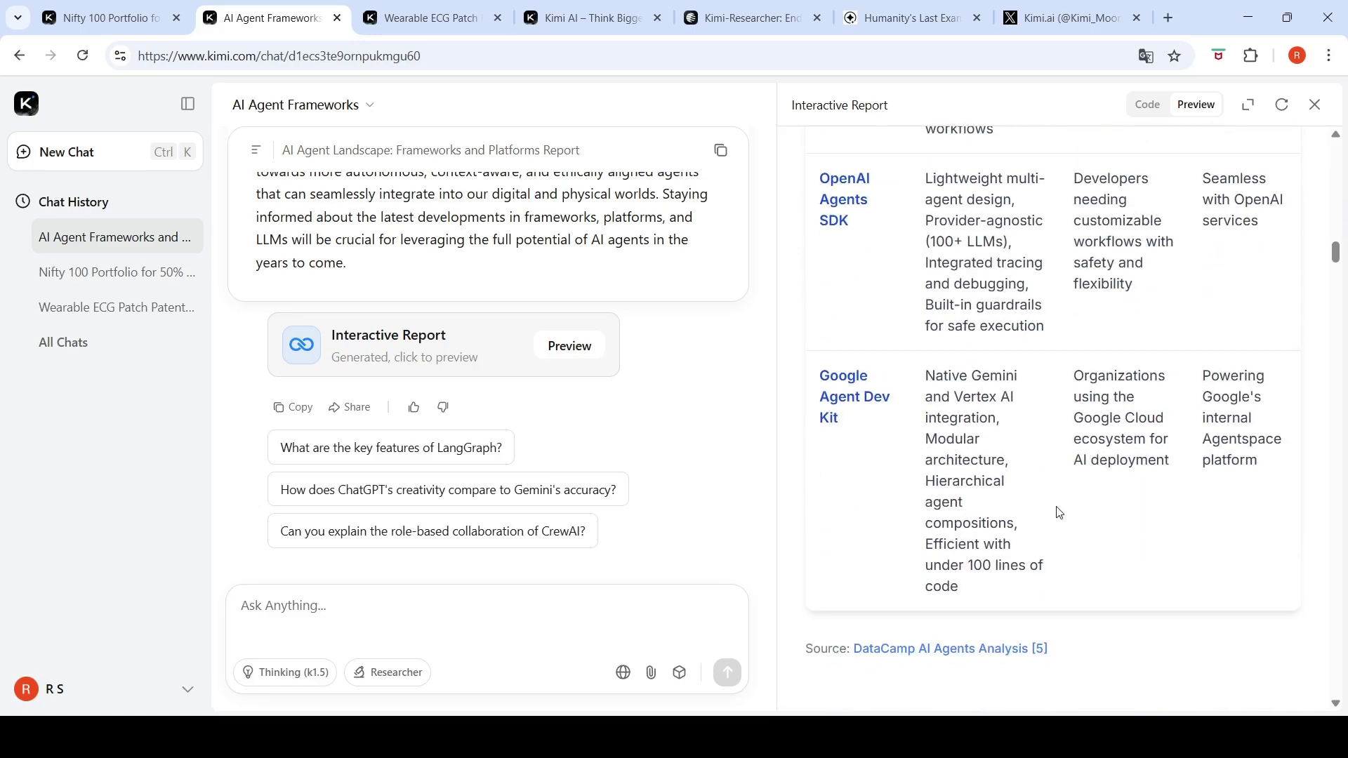
scroll(1059, 512, up, 10)
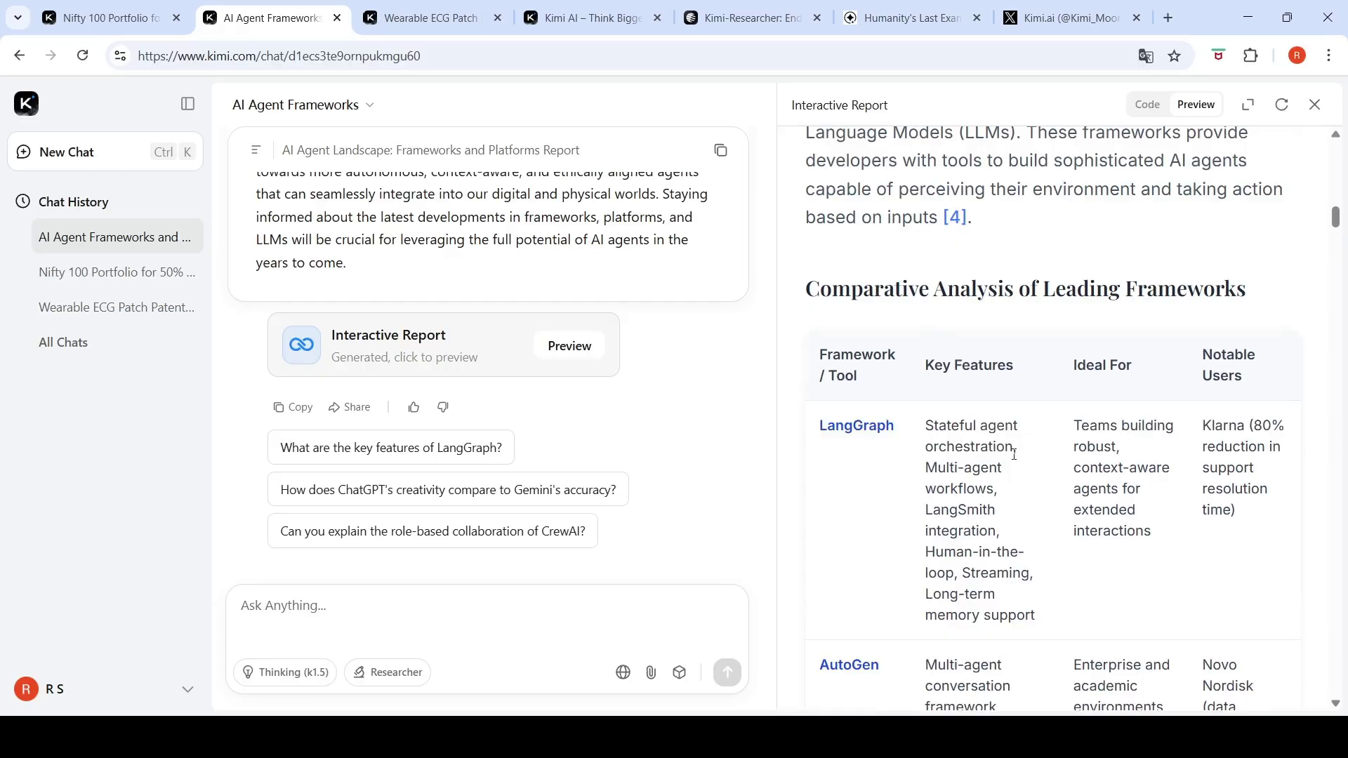
scroll(1014, 454, down, 12)
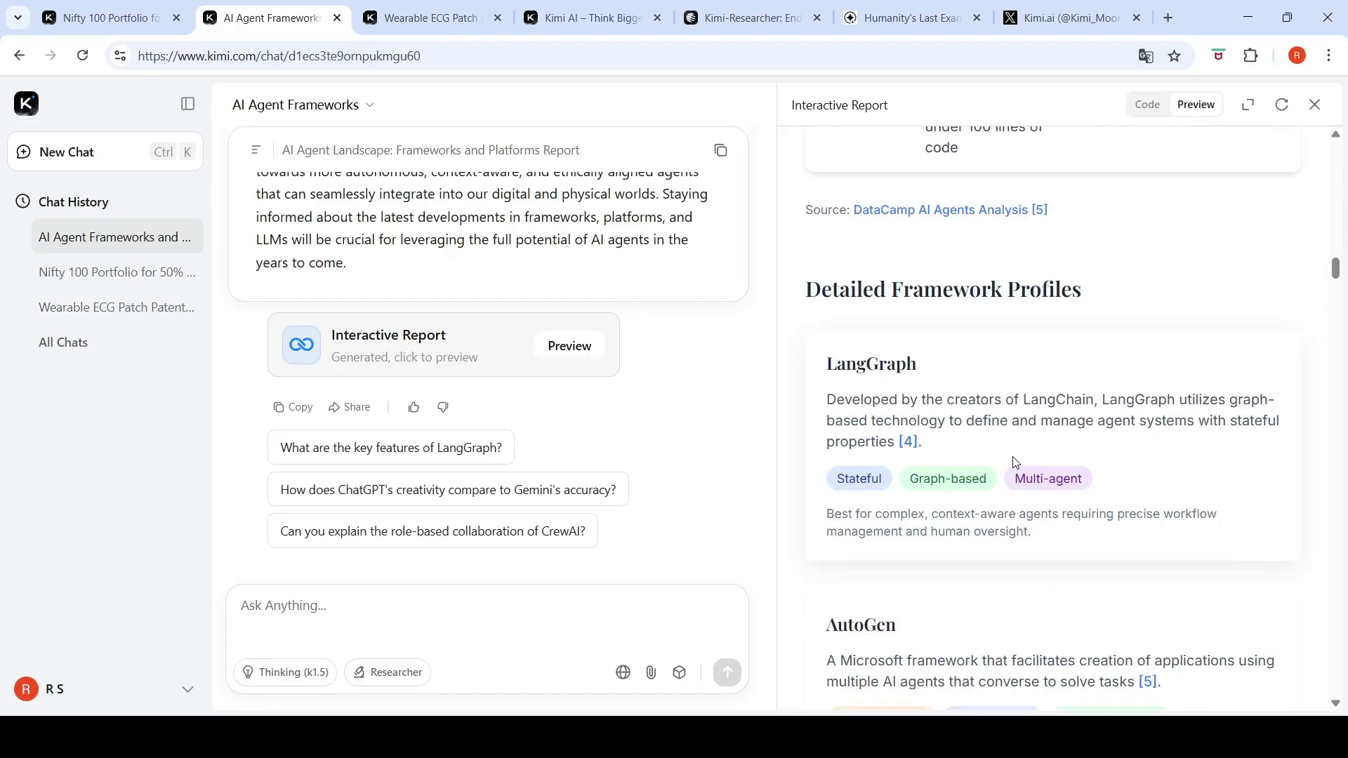
scroll(1044, 457, down, 9)
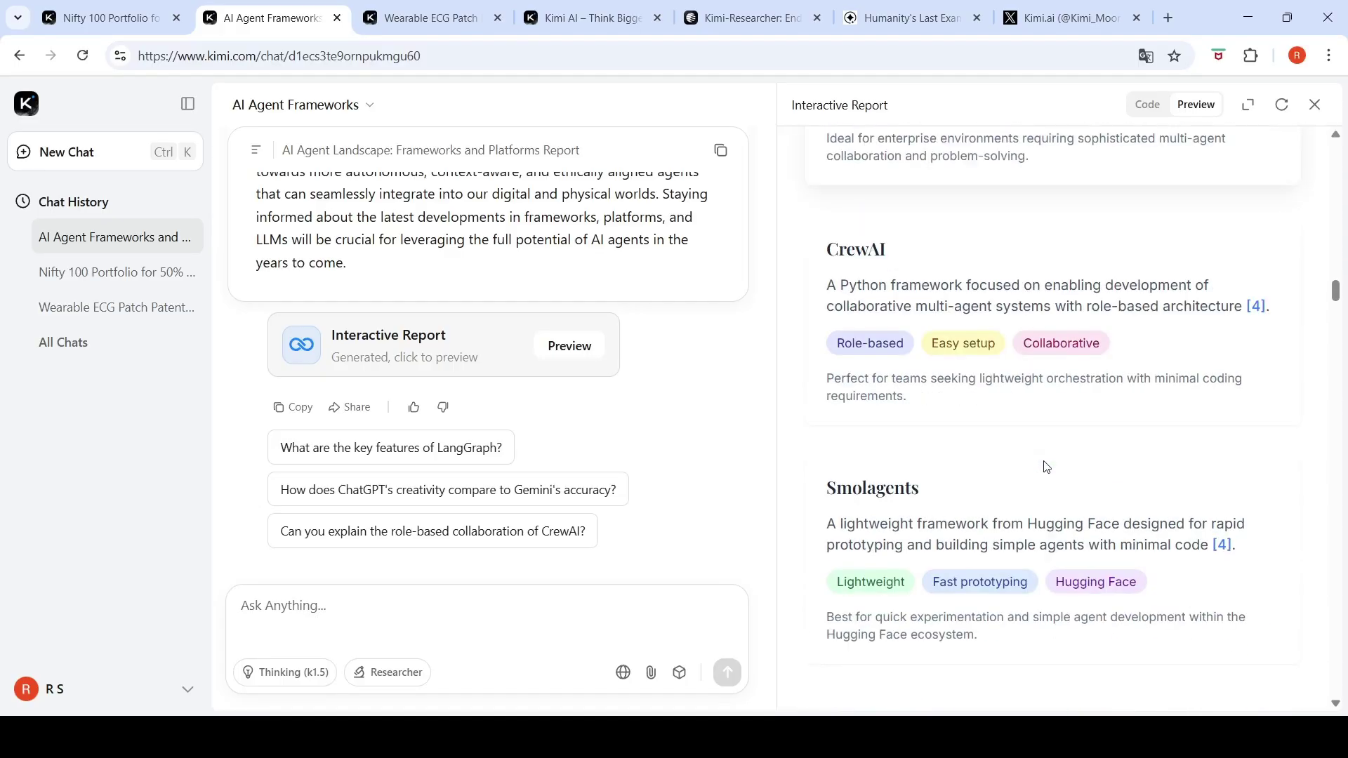
scroll(1157, 453, down, 8)
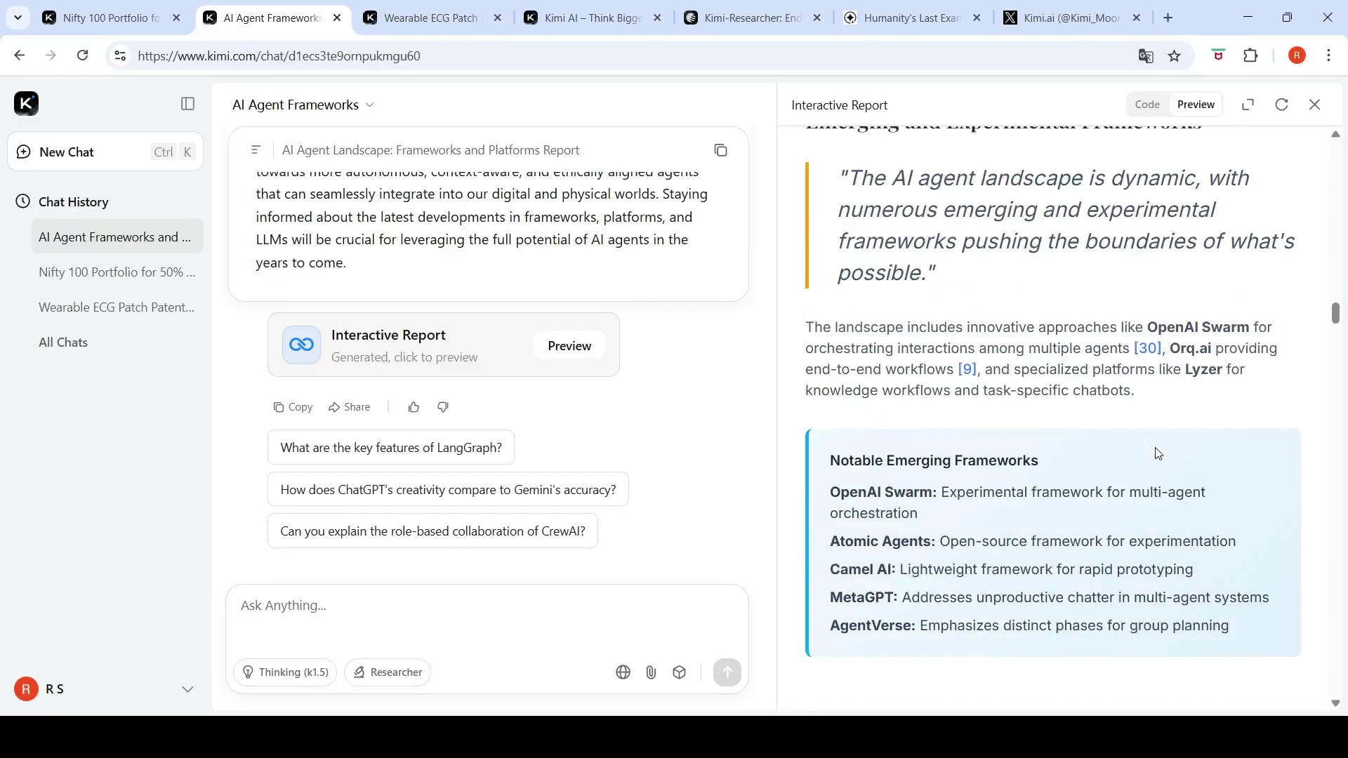
Continue through platforms and use cases to Key Considerations and the Framework vs. Platform section.
scroll(1155, 452, down, 5)
scroll(983, 391, up, 3)
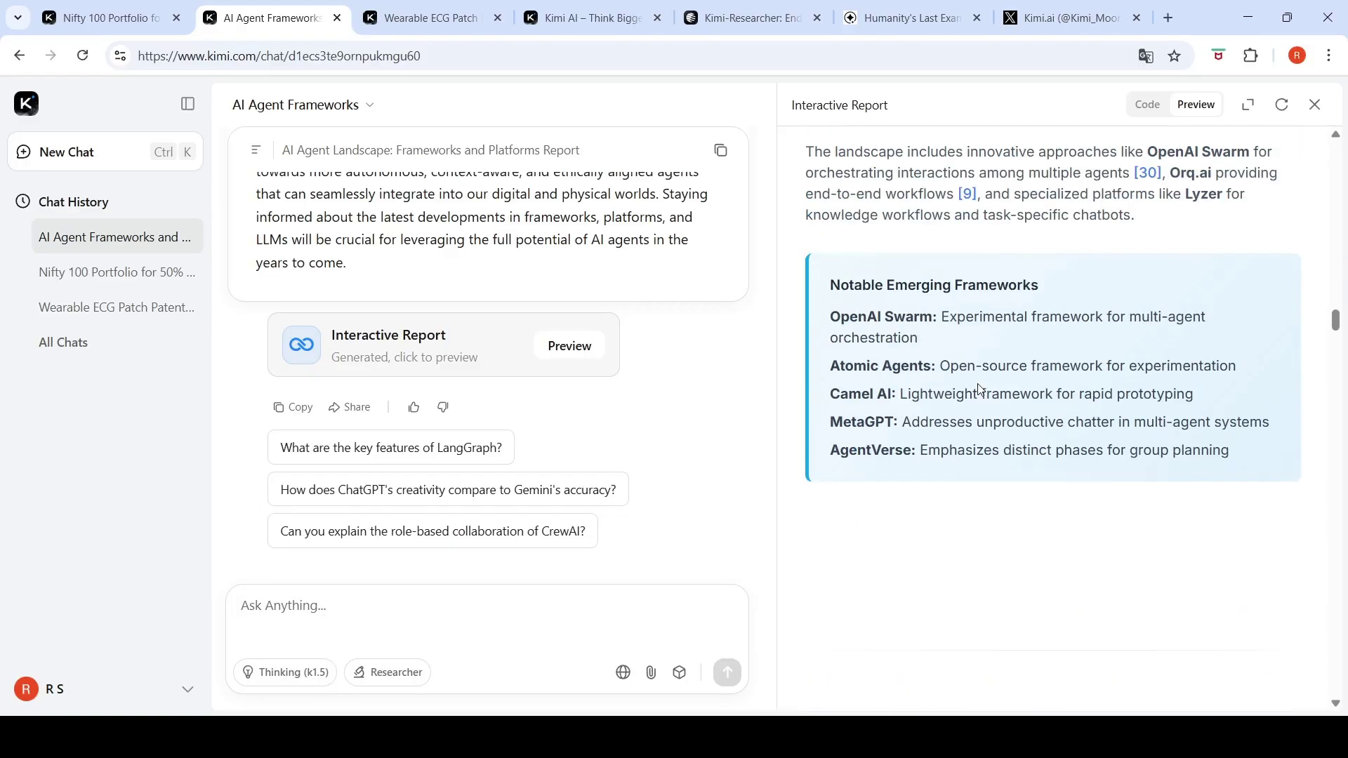
scroll(981, 424, down, 5)
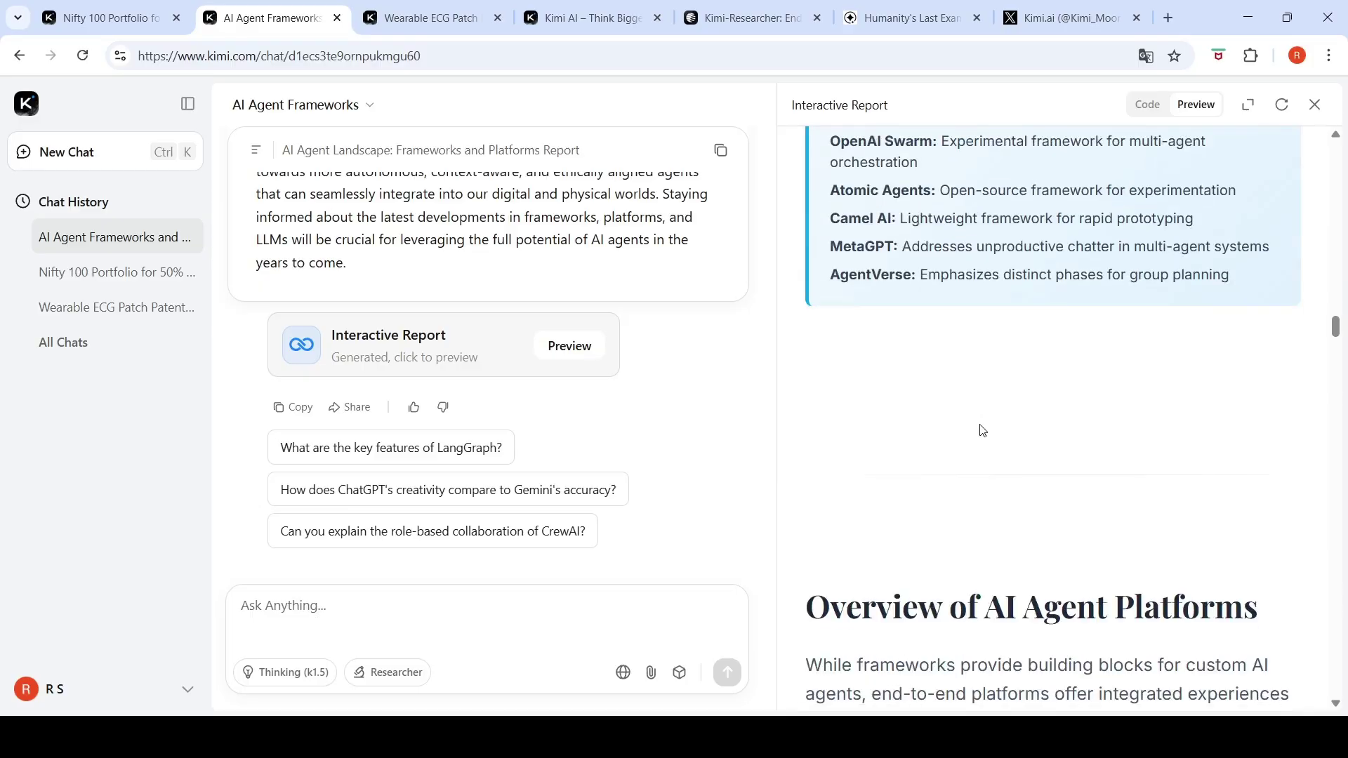
scroll(980, 425, down, 3)
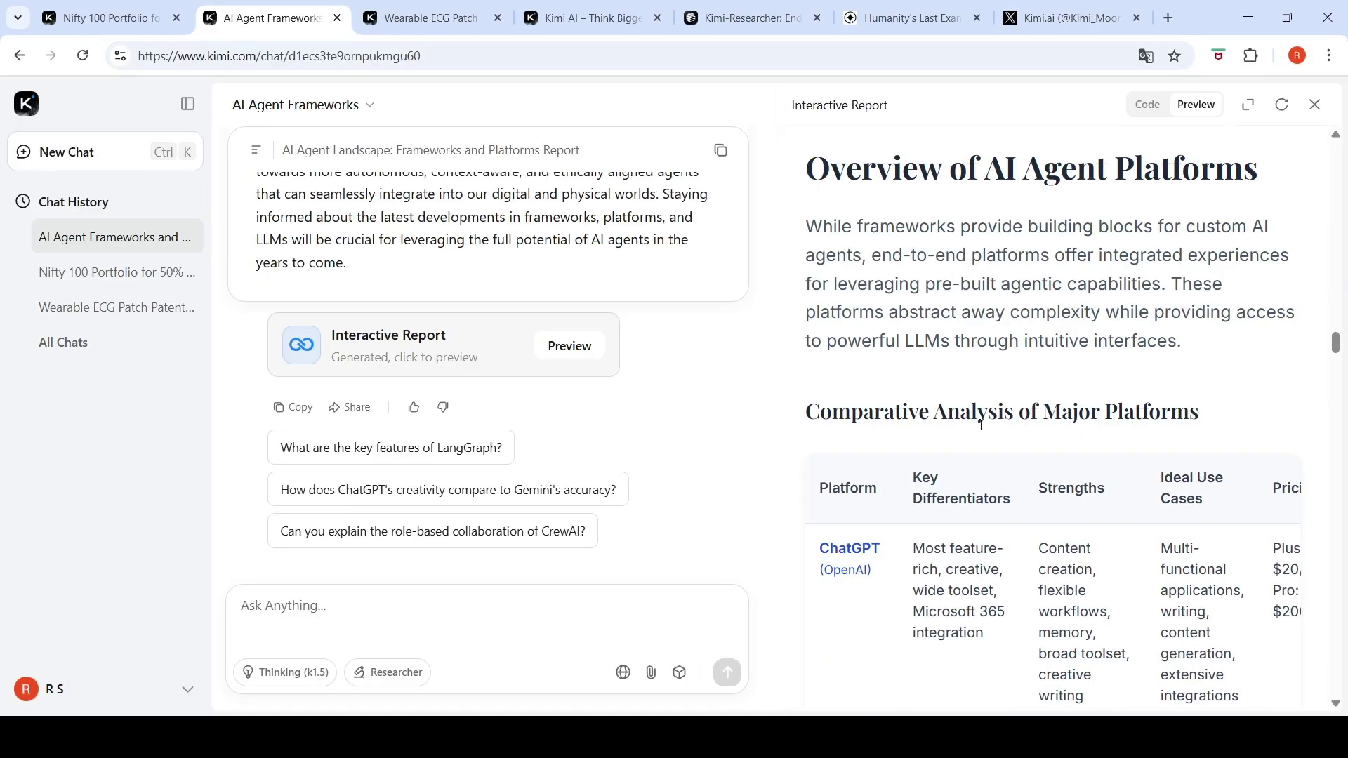
scroll(981, 426, down, 9)
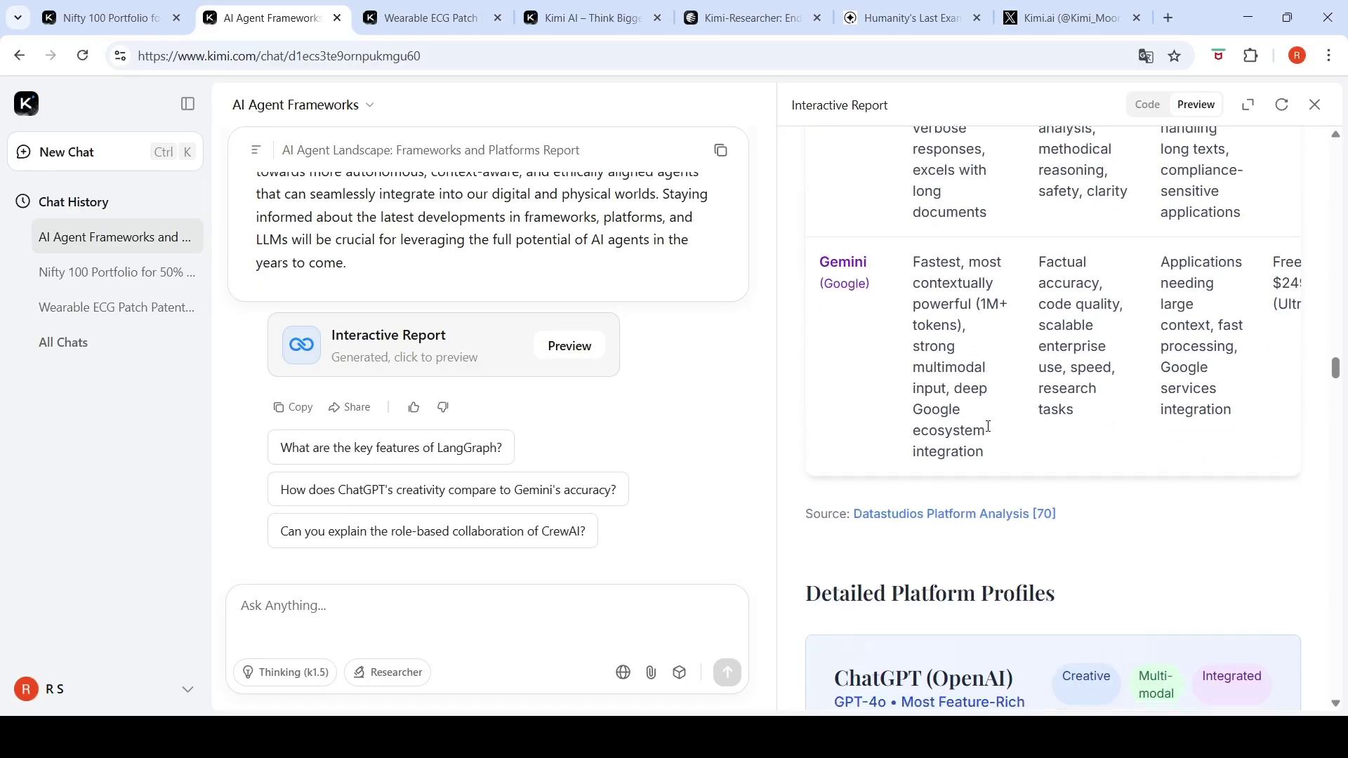
scroll(988, 426, down, 9)
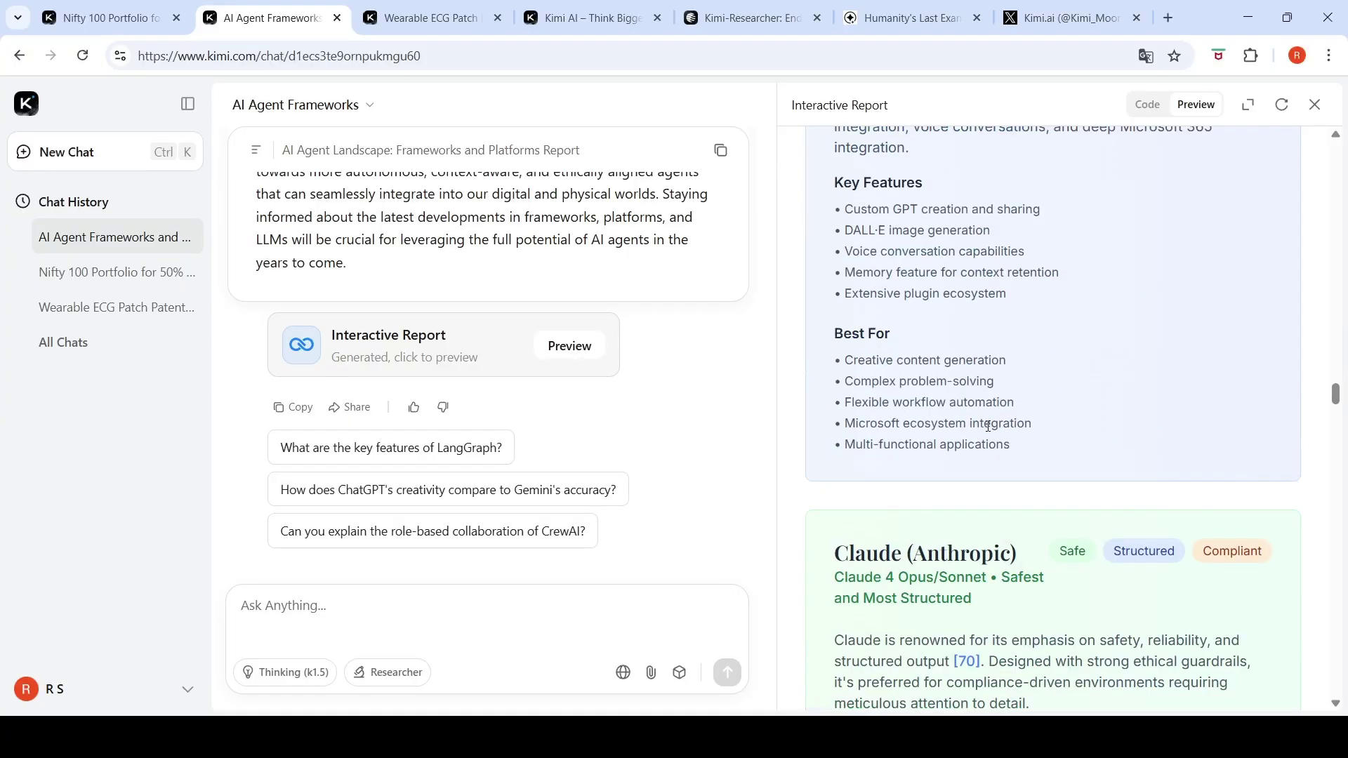
scroll(988, 426, up, 11)
scroll(1070, 351, down, 12)
scroll(1073, 377, down, 10)
scroll(1073, 377, down, 5)
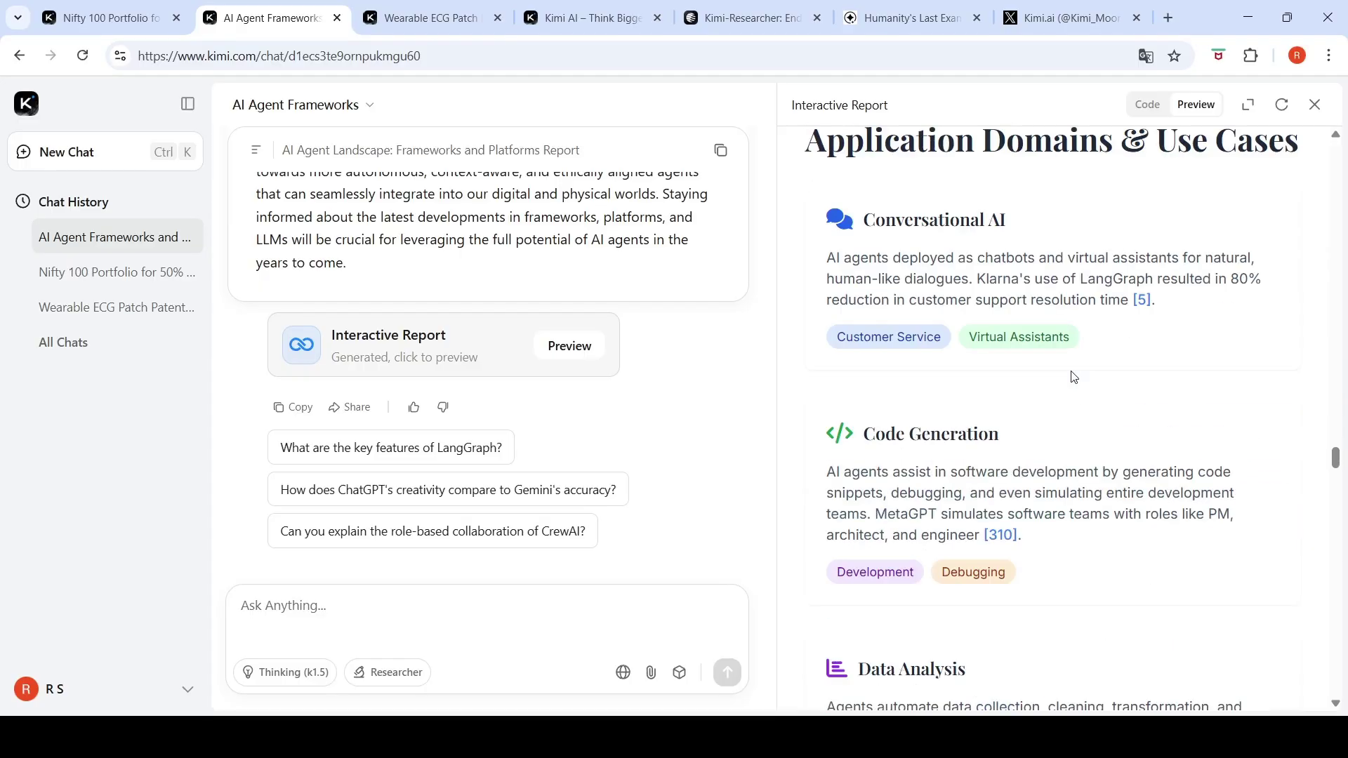
scroll(1072, 377, down, 20)
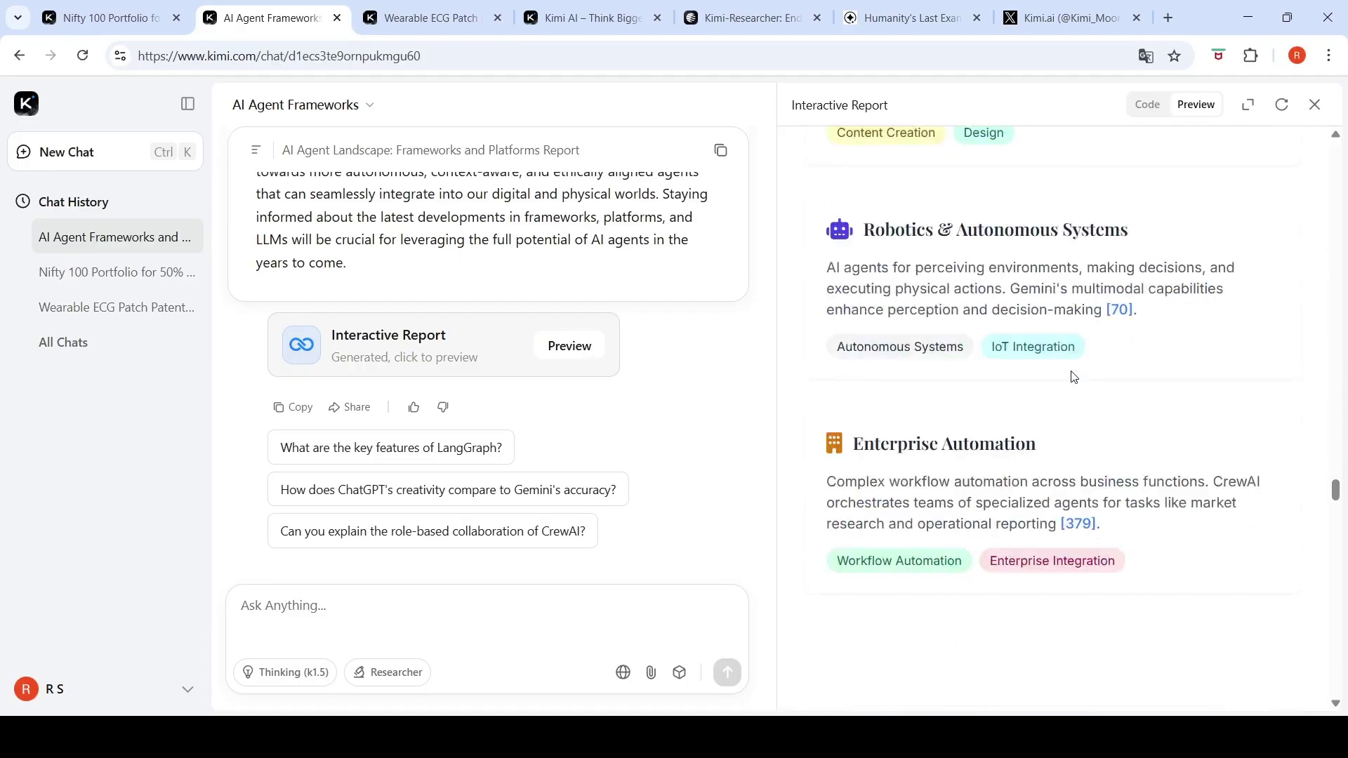
scroll(1071, 377, up, 20)
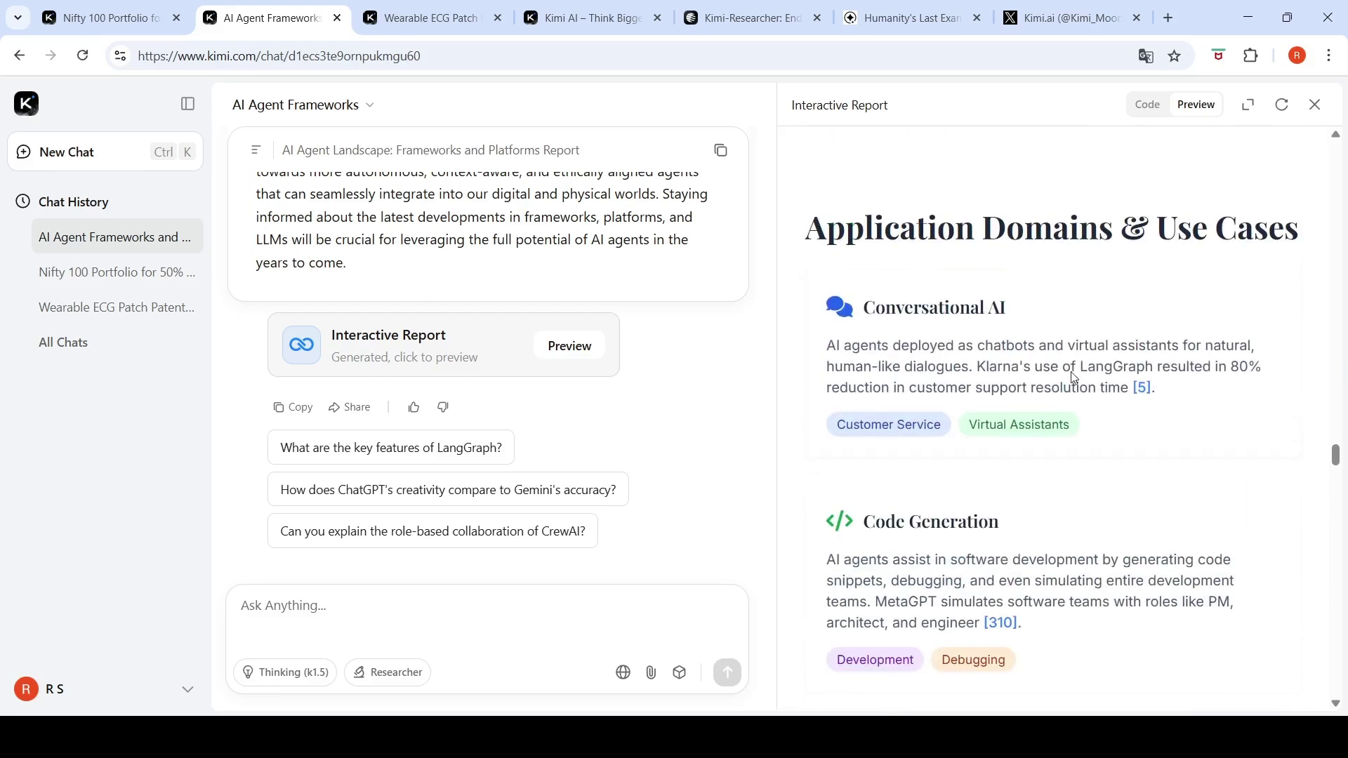
scroll(1072, 378, up, 5)
scroll(1073, 377, down, 15)
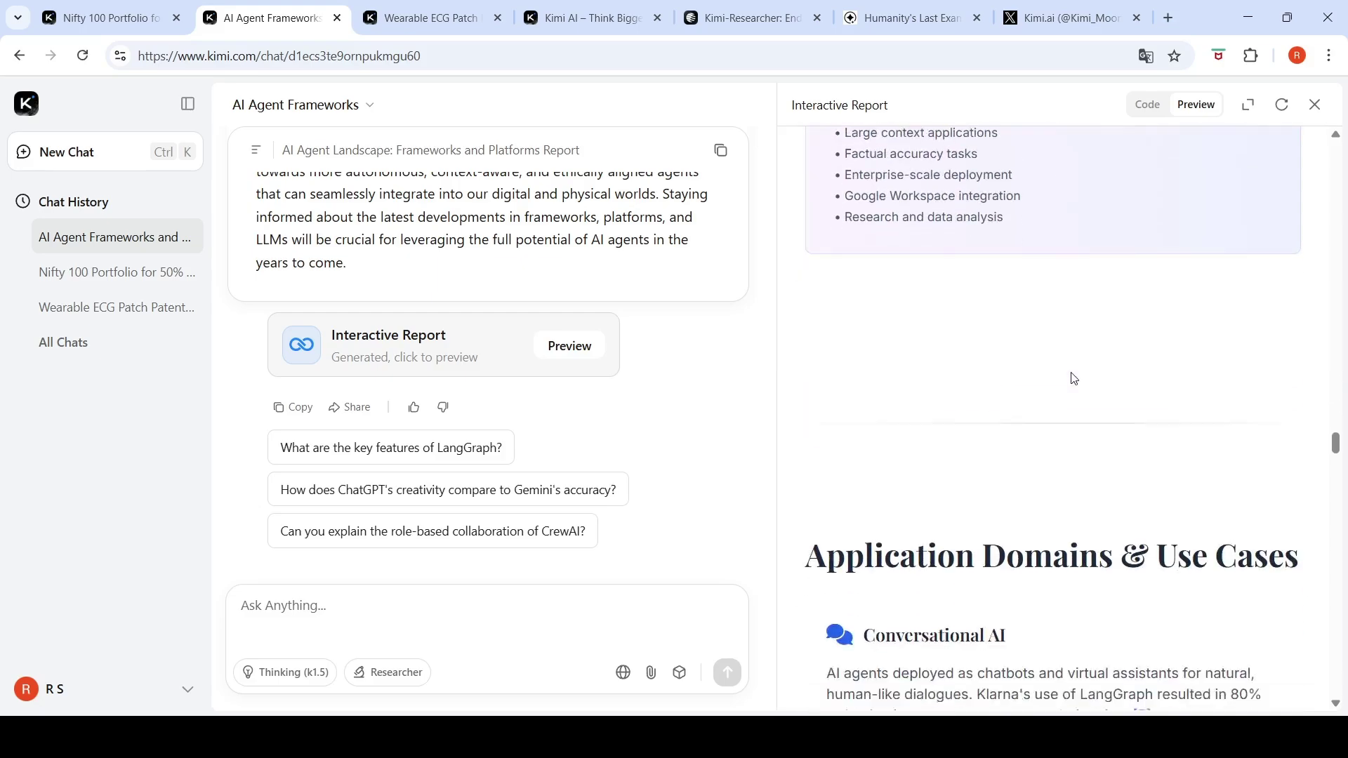
scroll(1073, 379, down, 15)
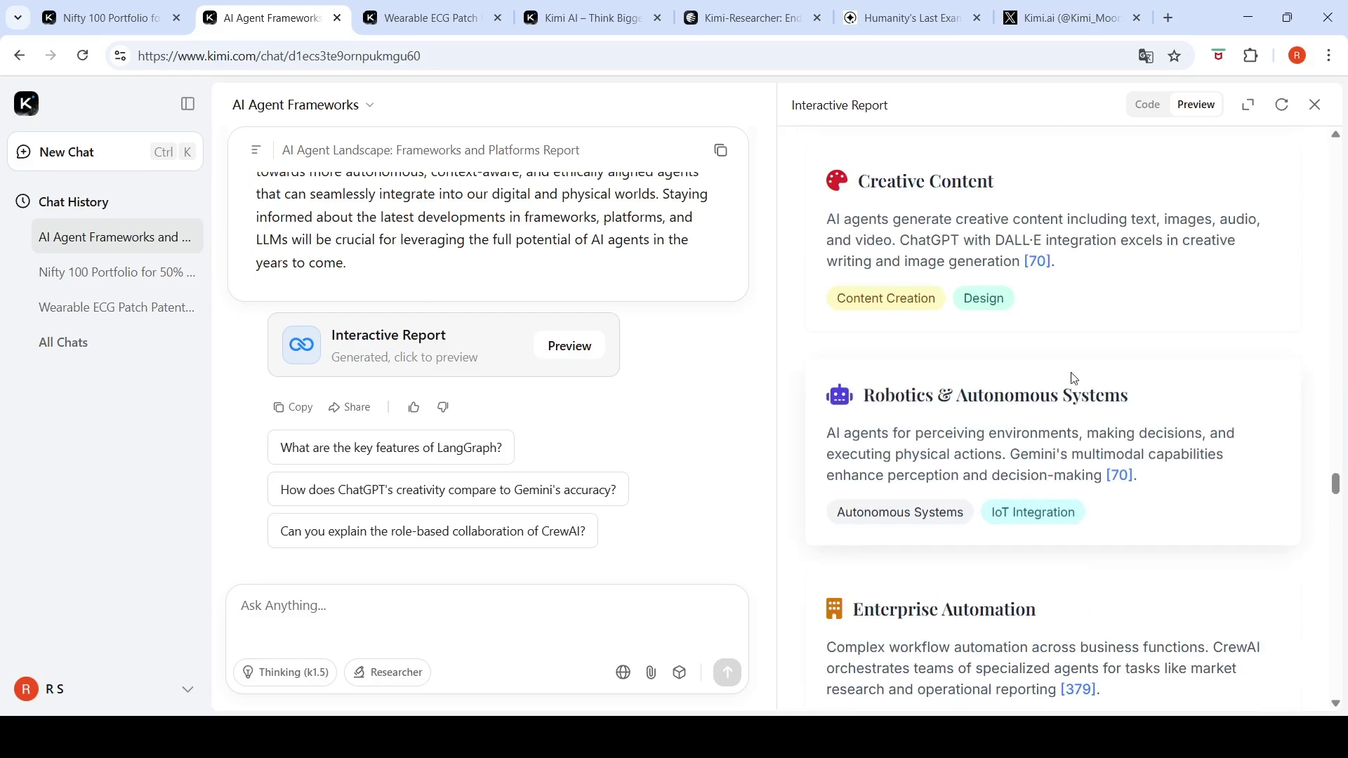
scroll(1072, 379, down, 6)
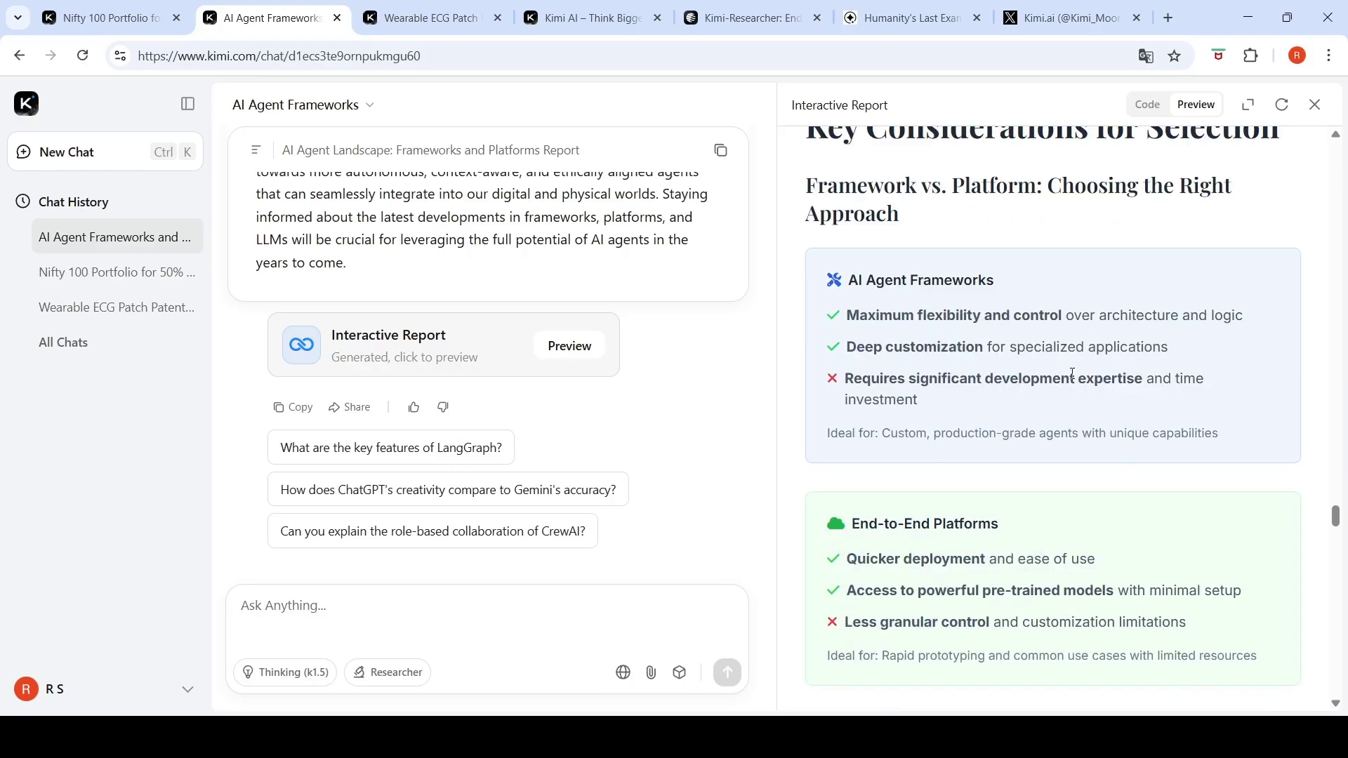
Check the AI Agent Frameworks report footer and chat end, then switch to the Nifty 100 Portfolio chat.
scroll(1073, 378, down, 1)
scroll(1073, 379, up, 2)
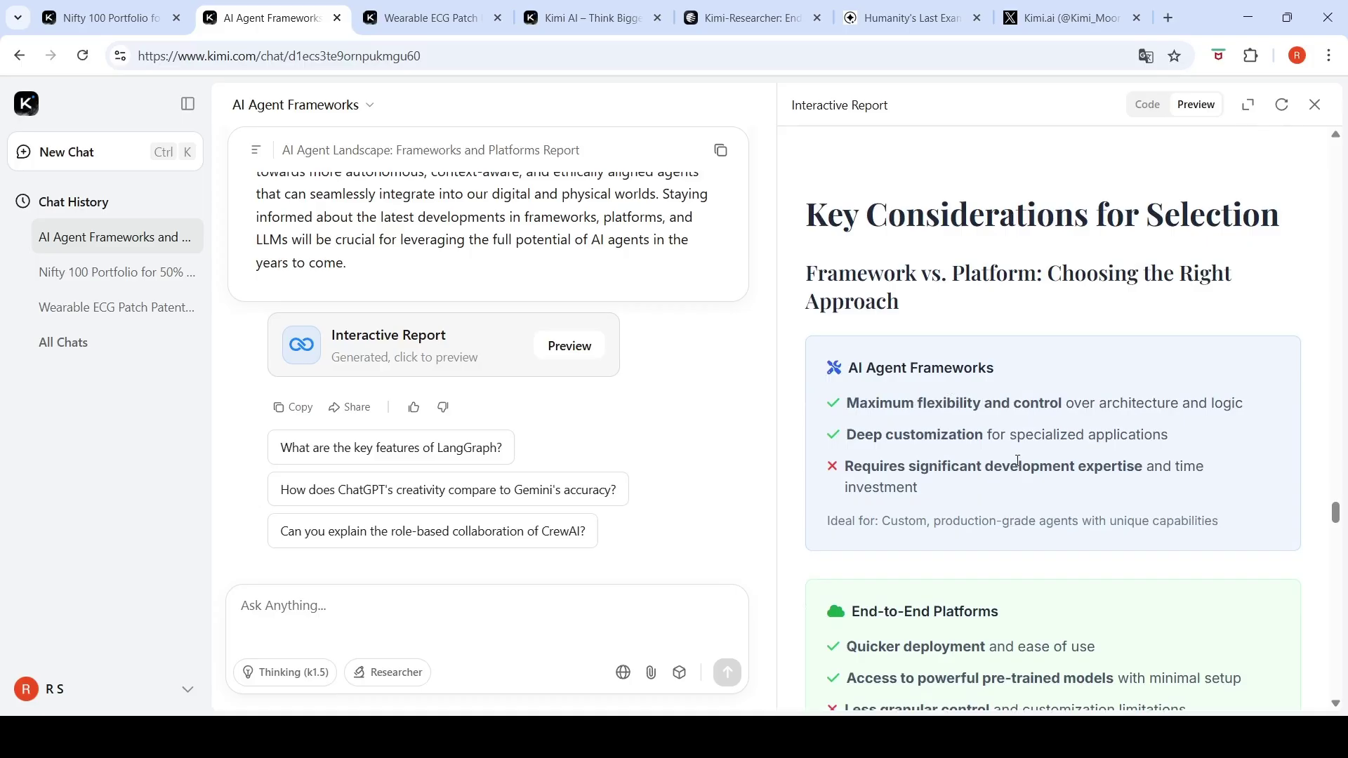
scroll(1017, 462, down, 4)
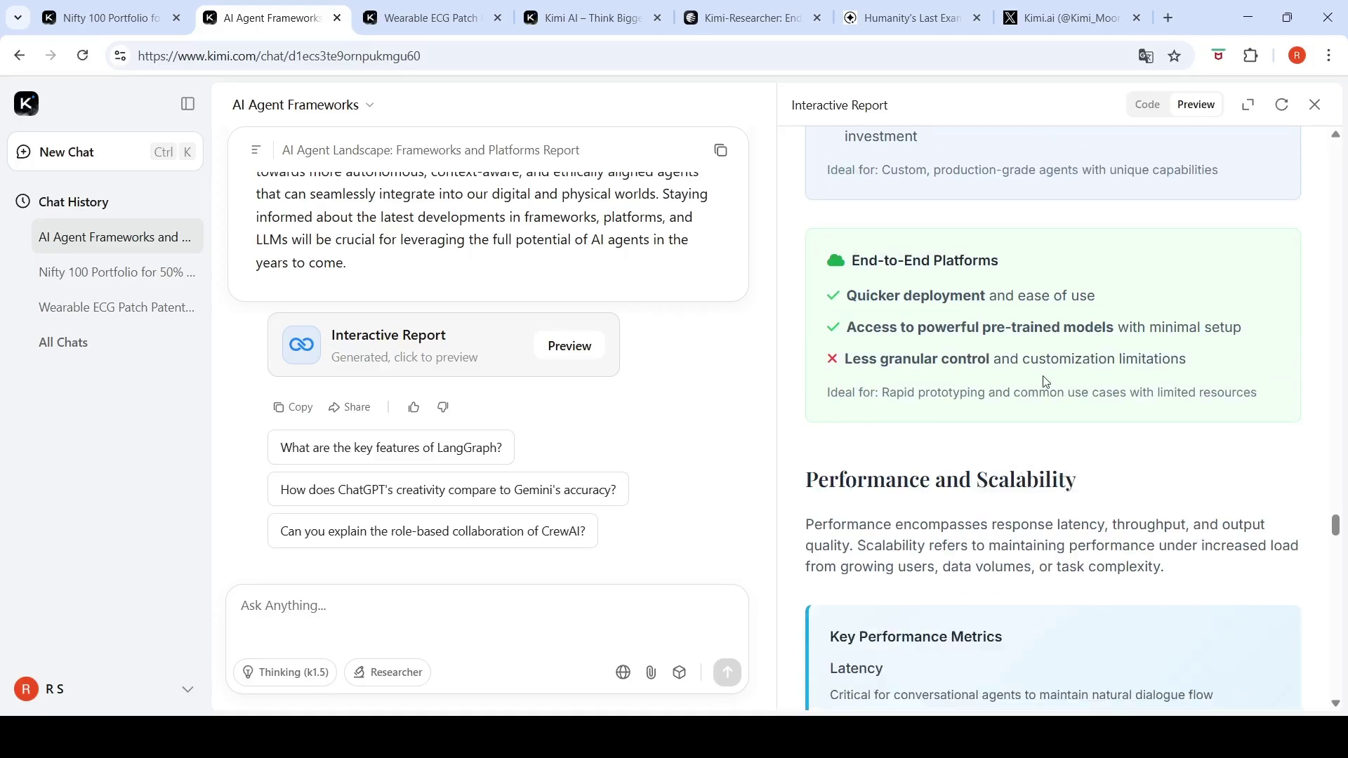
scroll(1044, 381, up, 3)
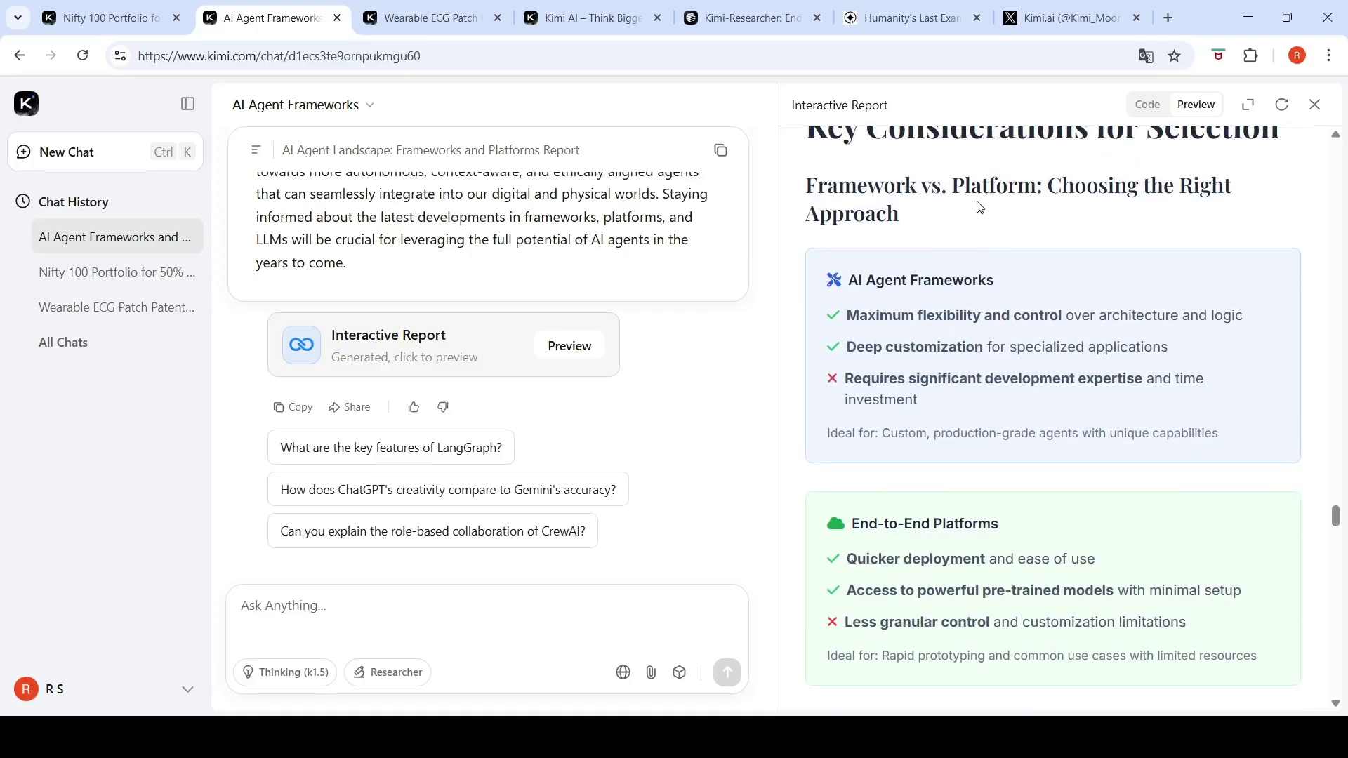
scroll(1005, 405, down, 6)
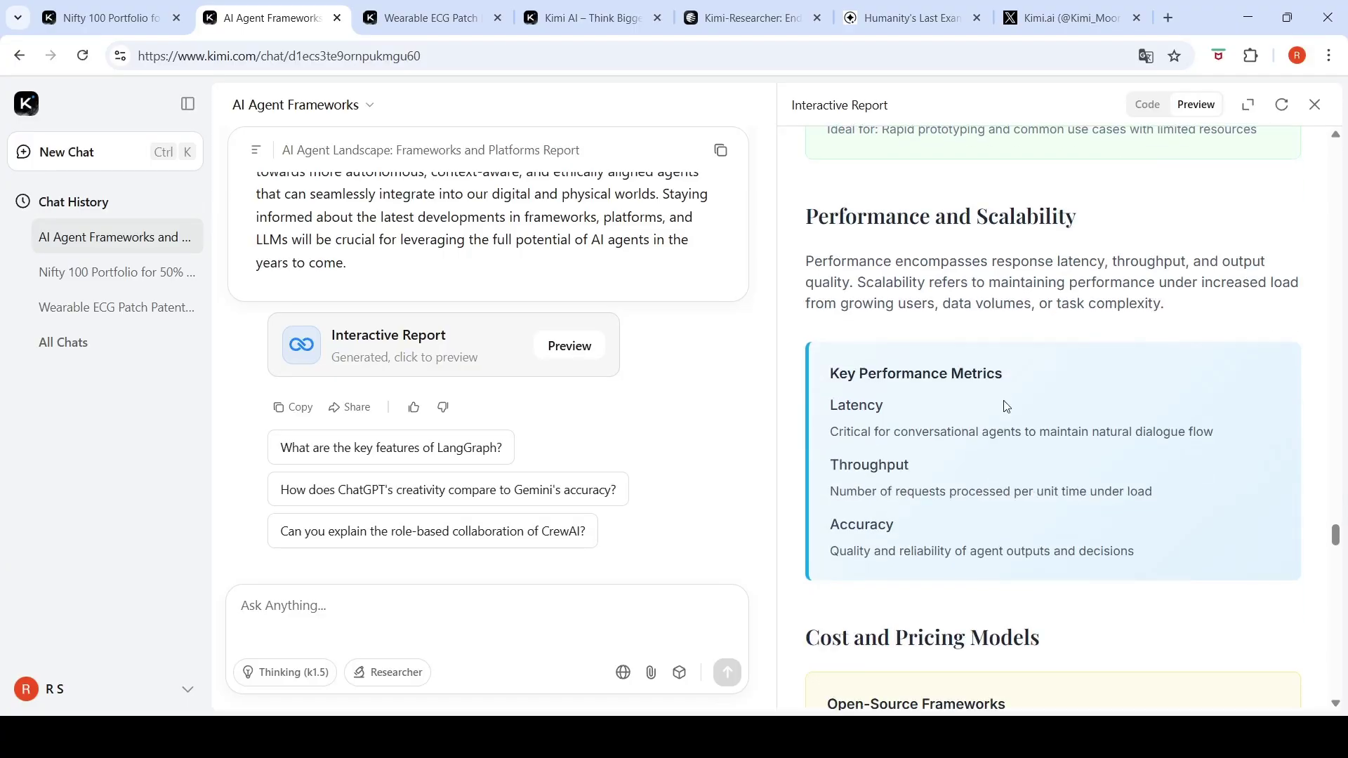
scroll(1006, 405, down, 5)
scroll(1007, 406, down, 15)
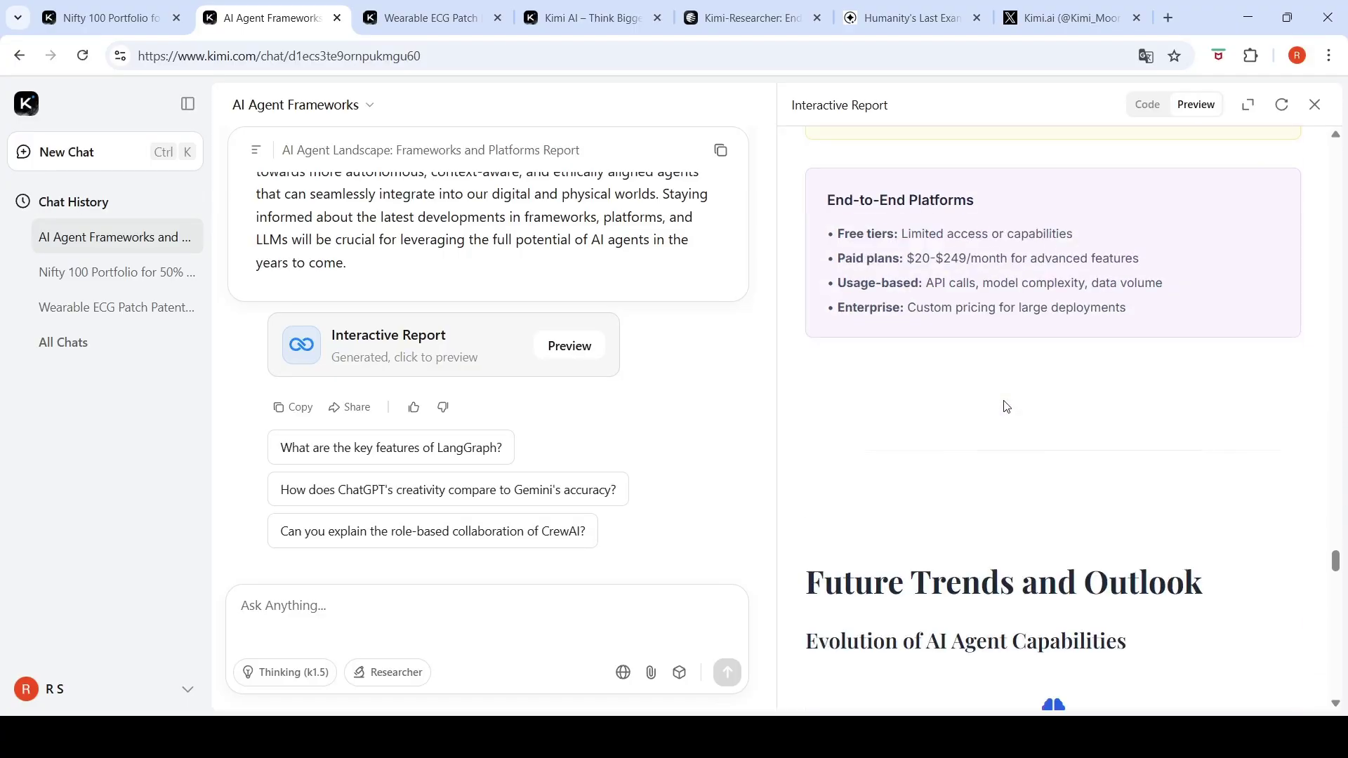
scroll(1005, 400, down, 5)
scroll(1076, 402, down, 8)
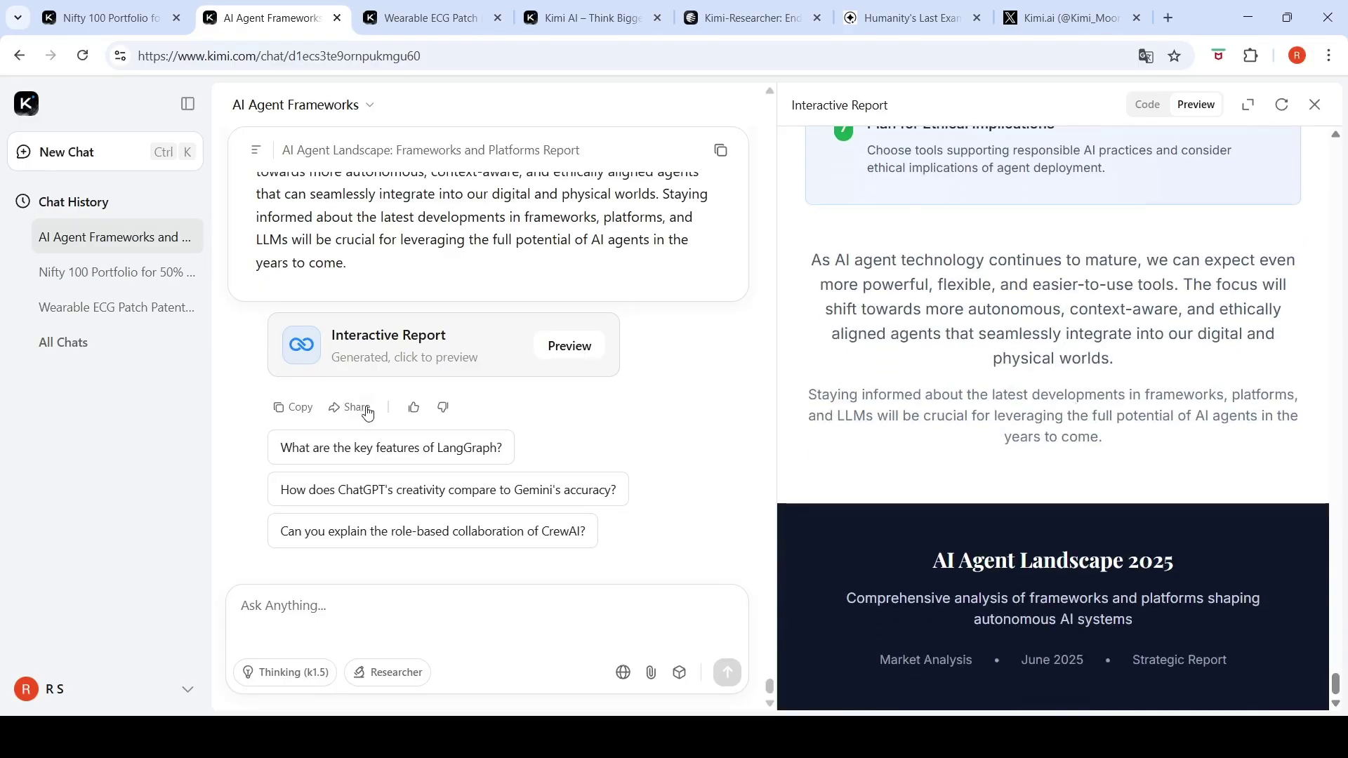
scroll(440, 457, up, 5)
scroll(440, 457, up, 10)
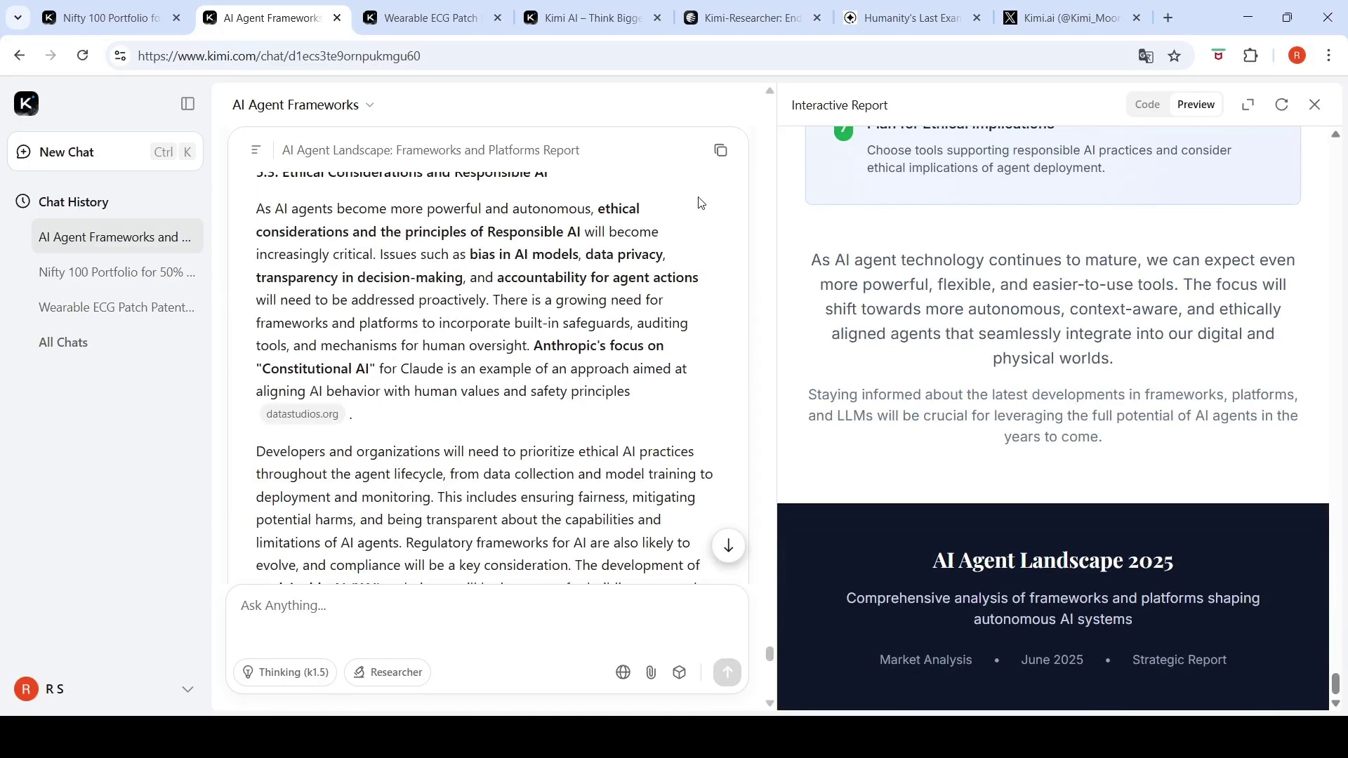
scroll(622, 280, down, 15)
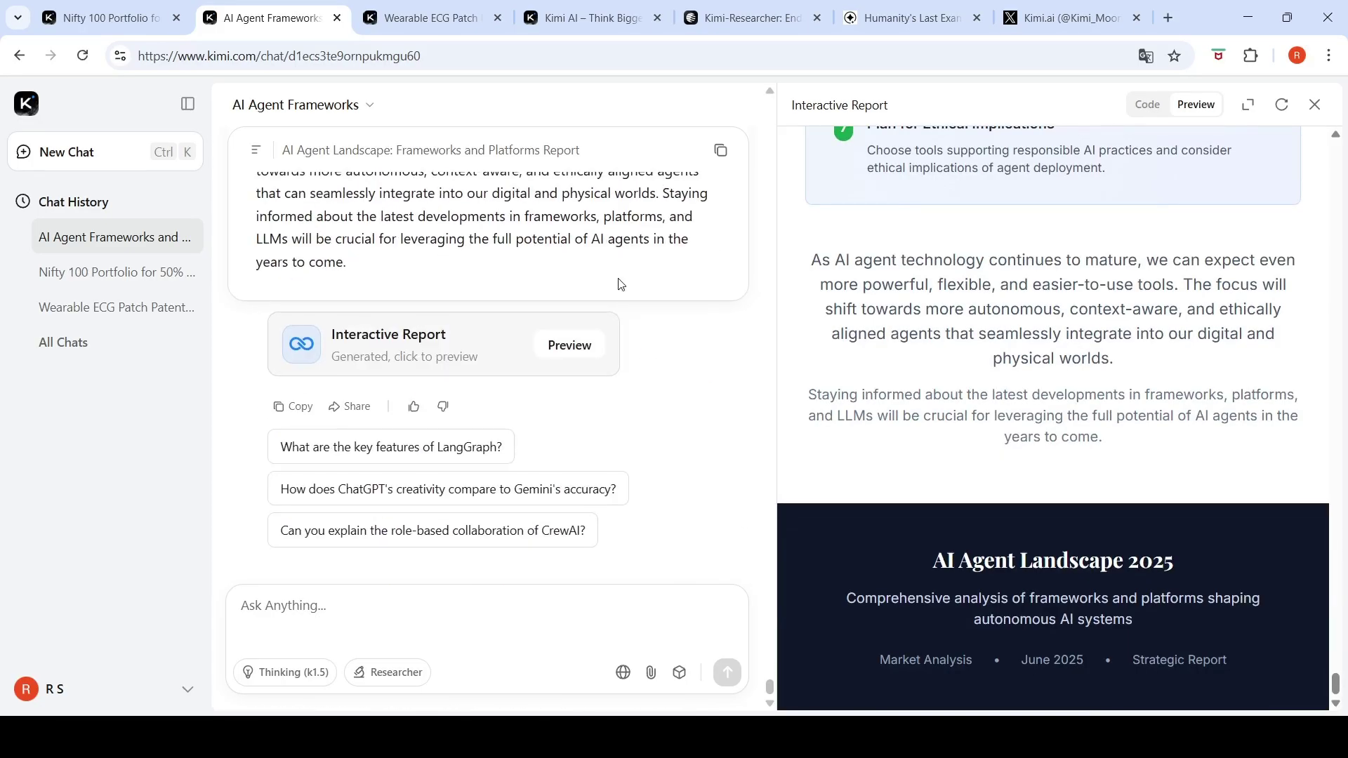
scroll(621, 283, up, 3)
scroll(419, 284, down, 3)
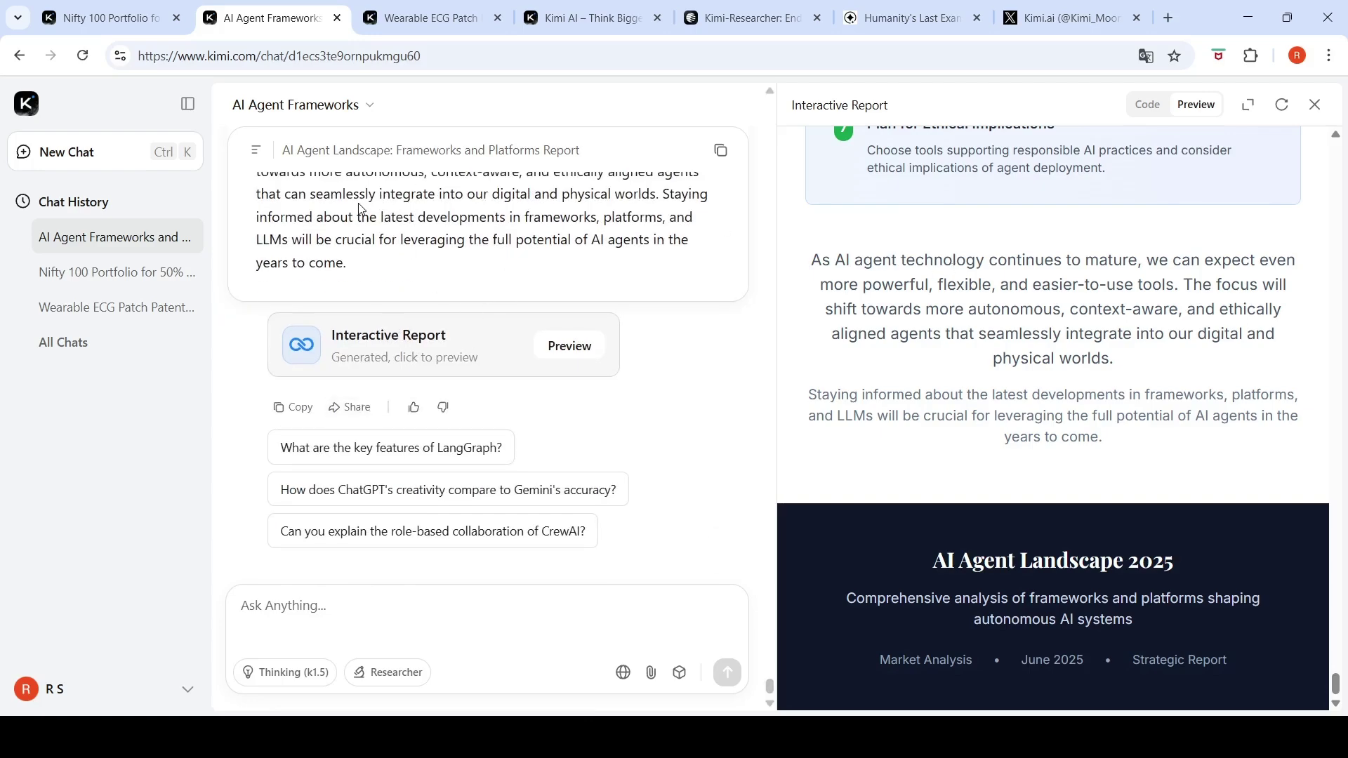
click(102, 21)
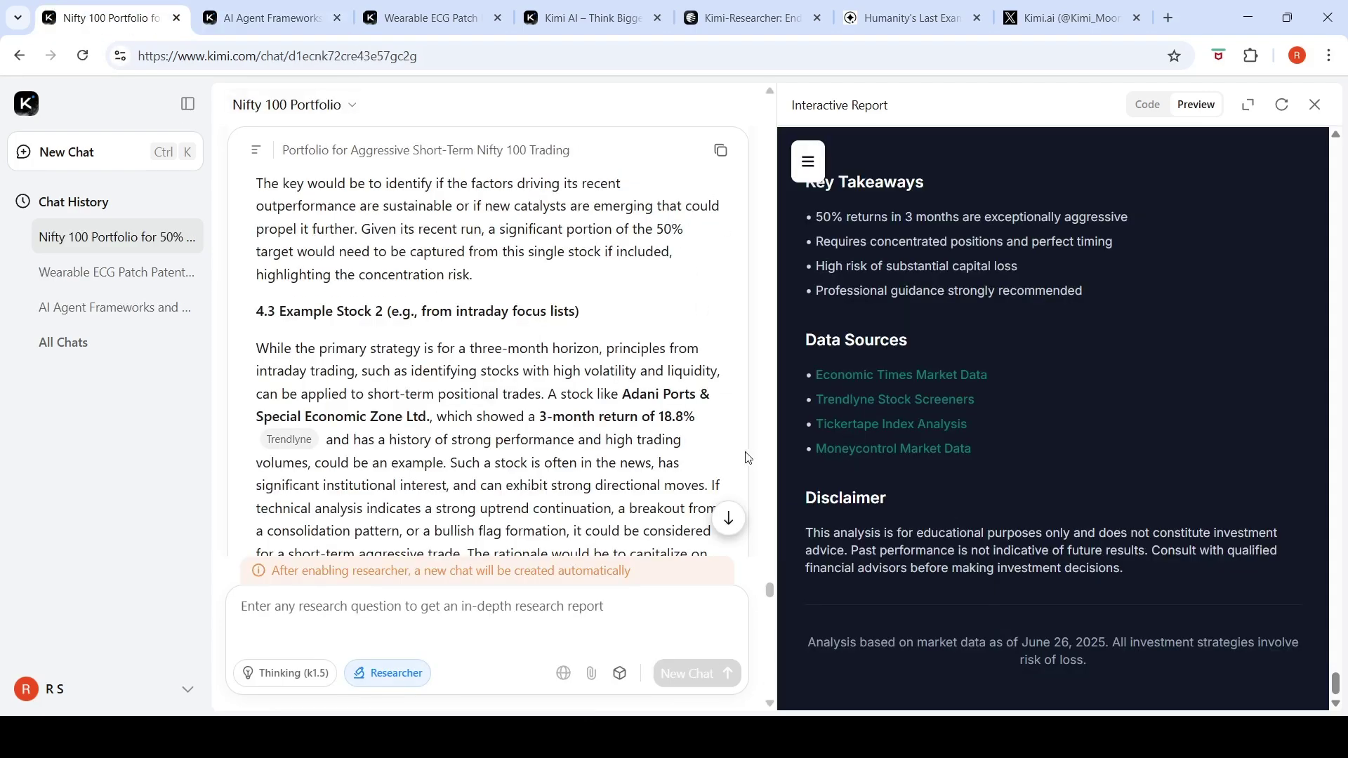
Scroll down through the Nifty 100 chat's research steps.
drag(770, 590, 830, 106)
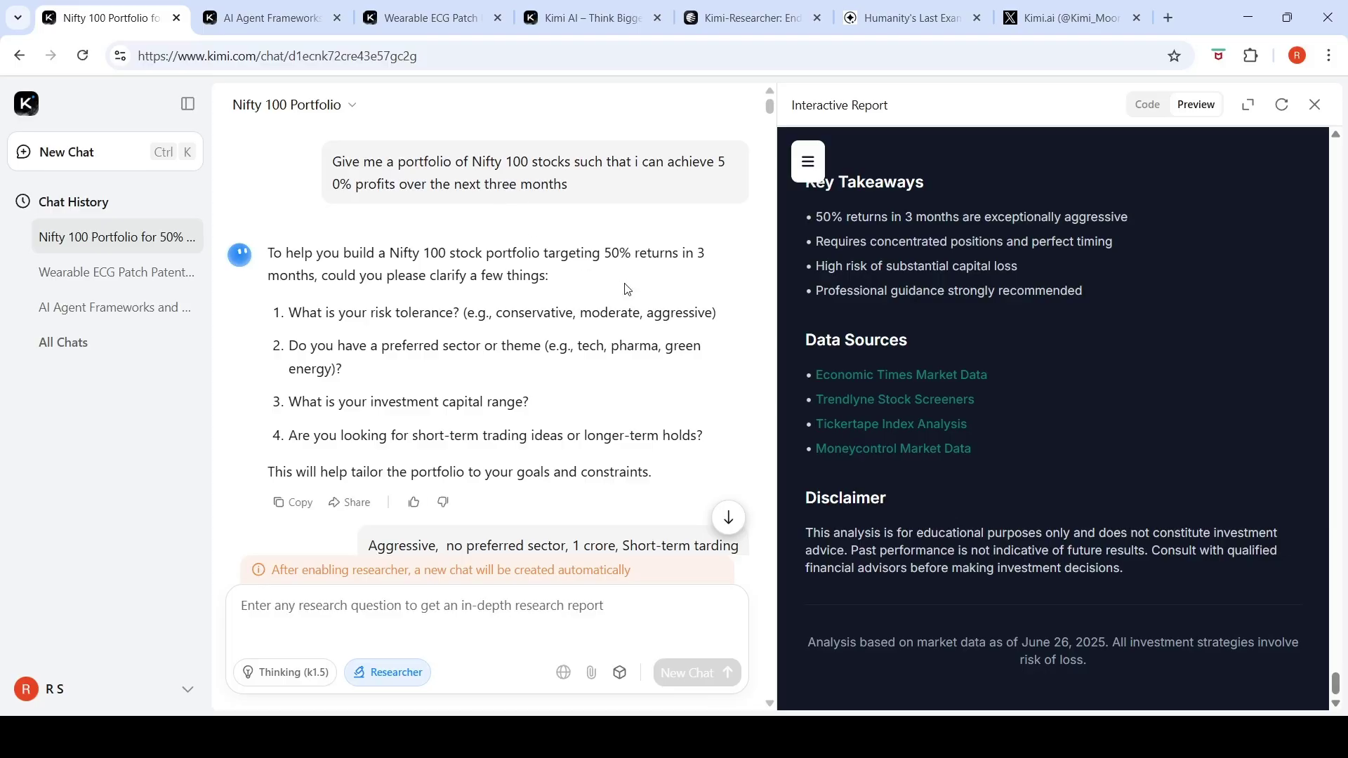
scroll(627, 289, down, 1)
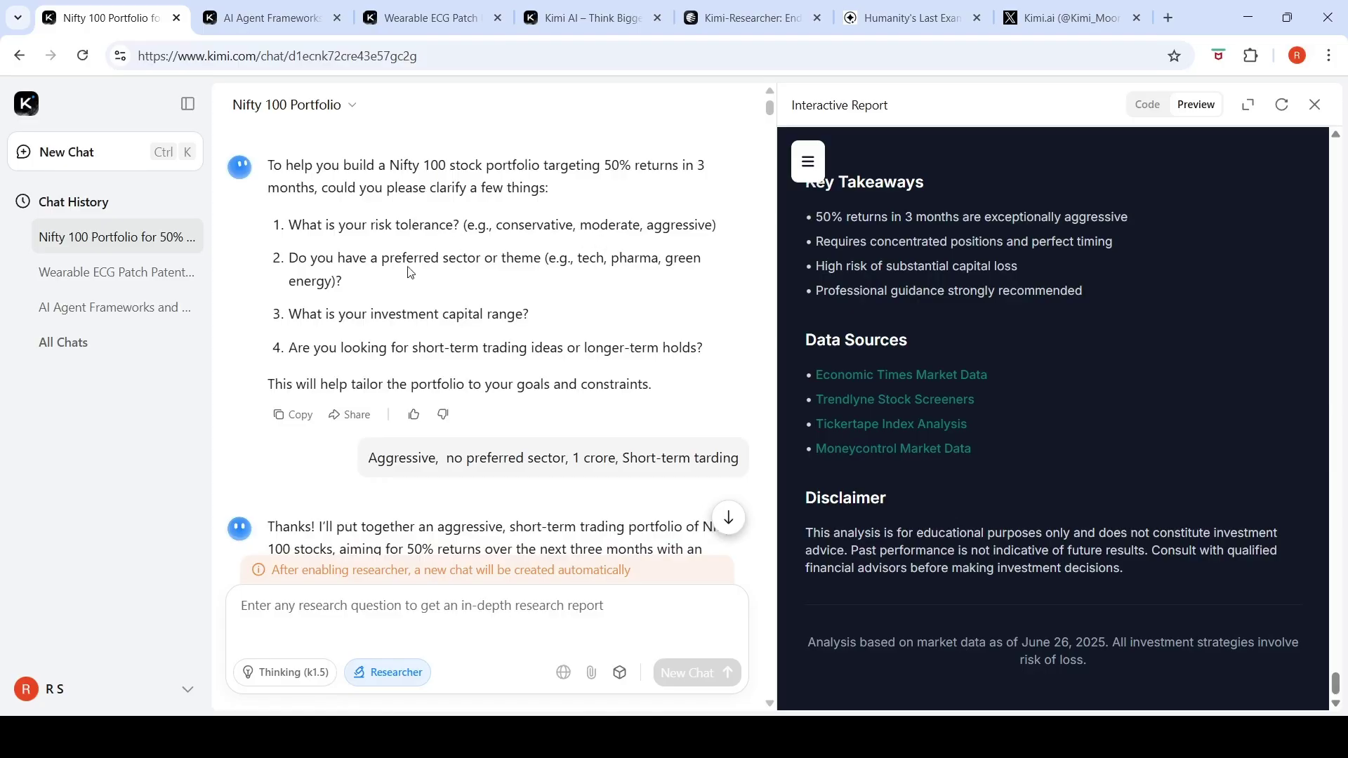
scroll(537, 292, down, 1)
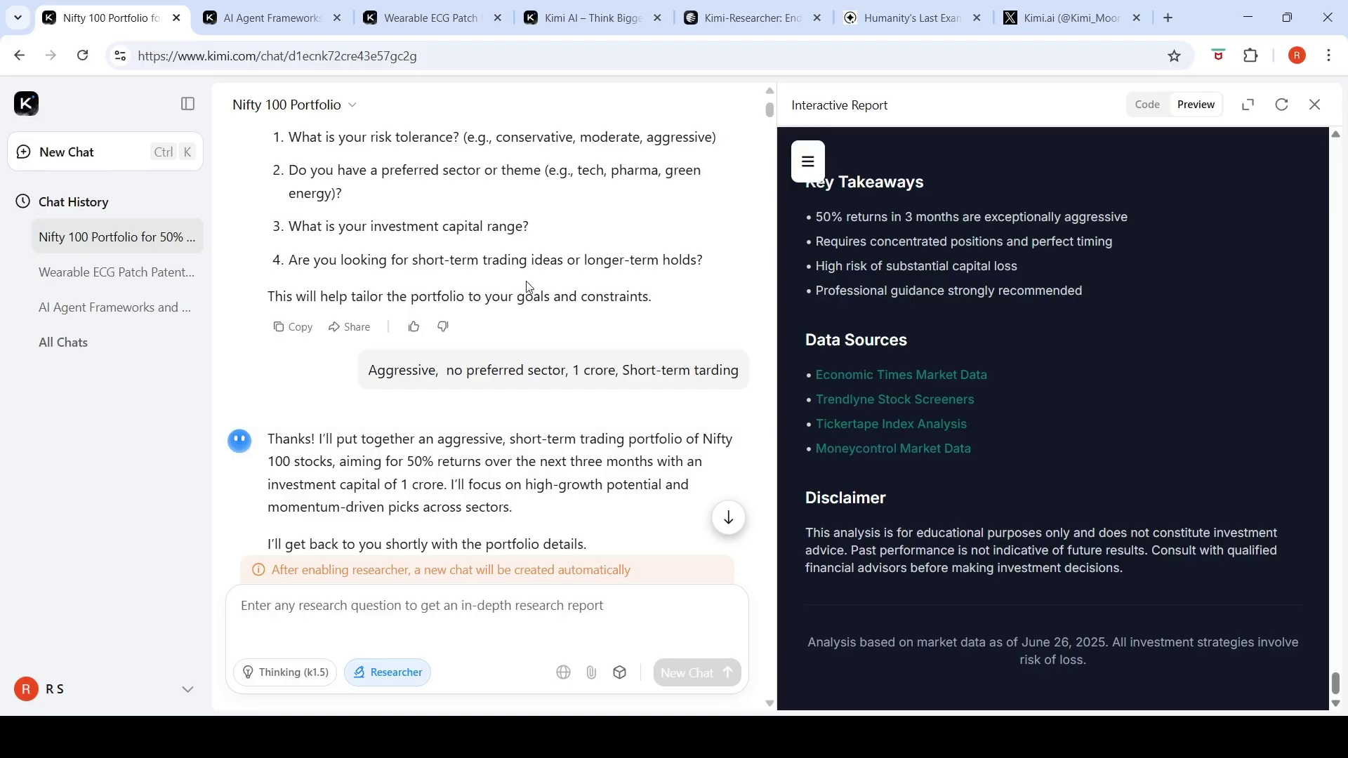
scroll(528, 282, down, 2)
scroll(528, 282, down, 10)
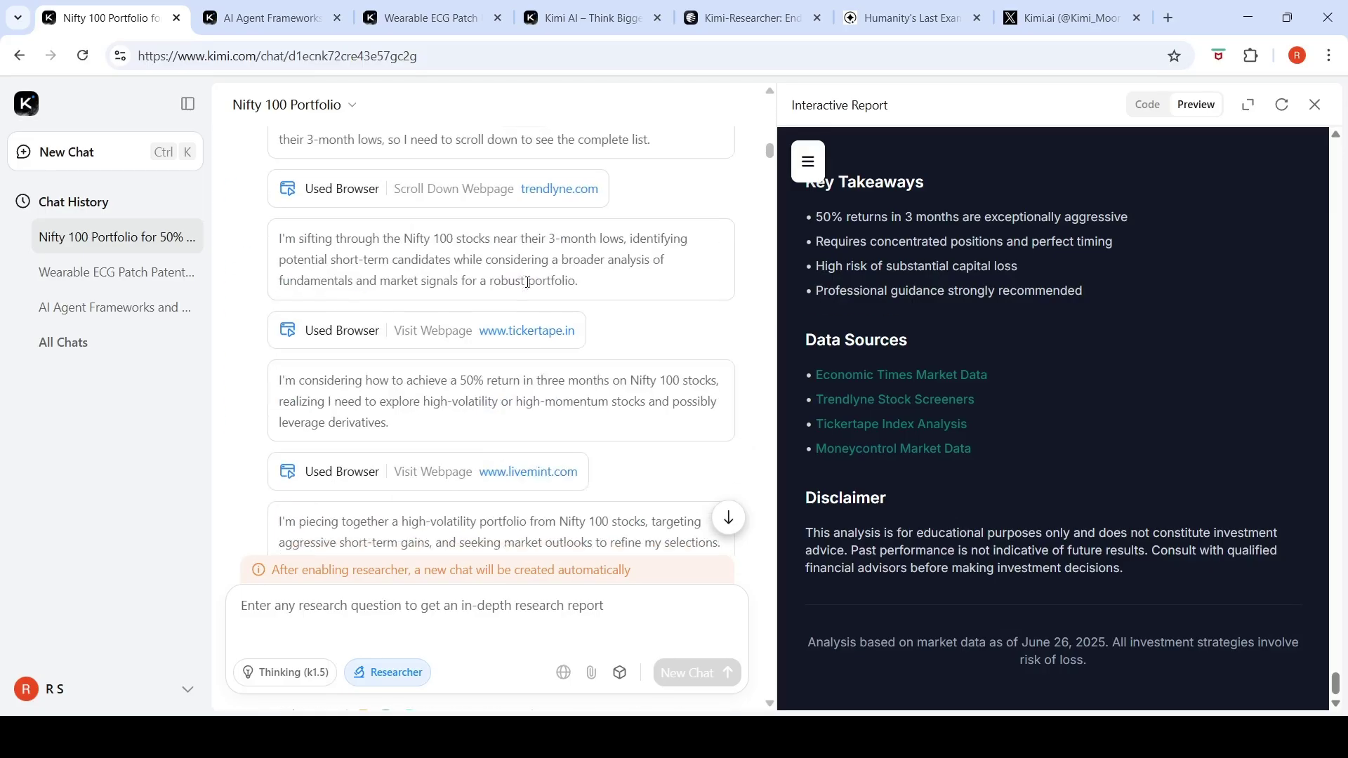
scroll(529, 288, down, 5)
scroll(528, 286, down, 5)
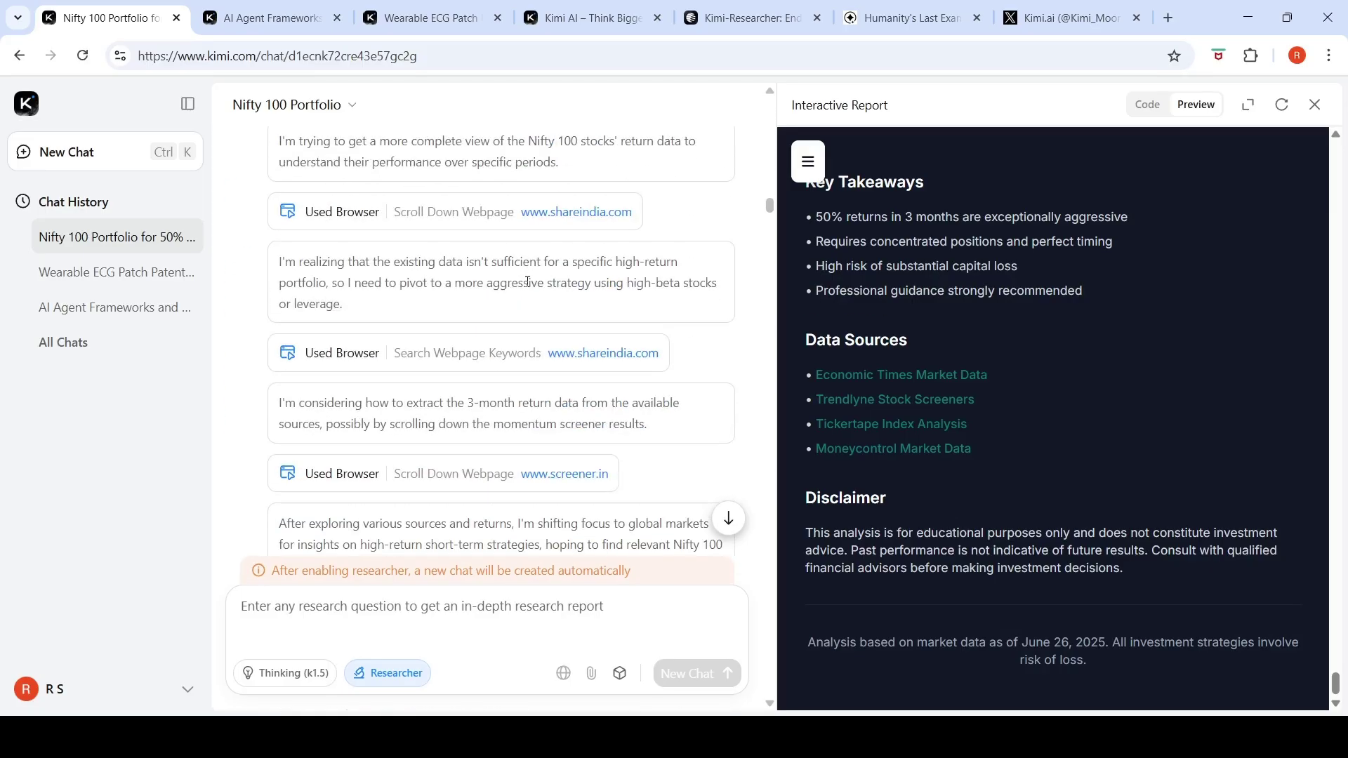
scroll(391, 368, down, 6)
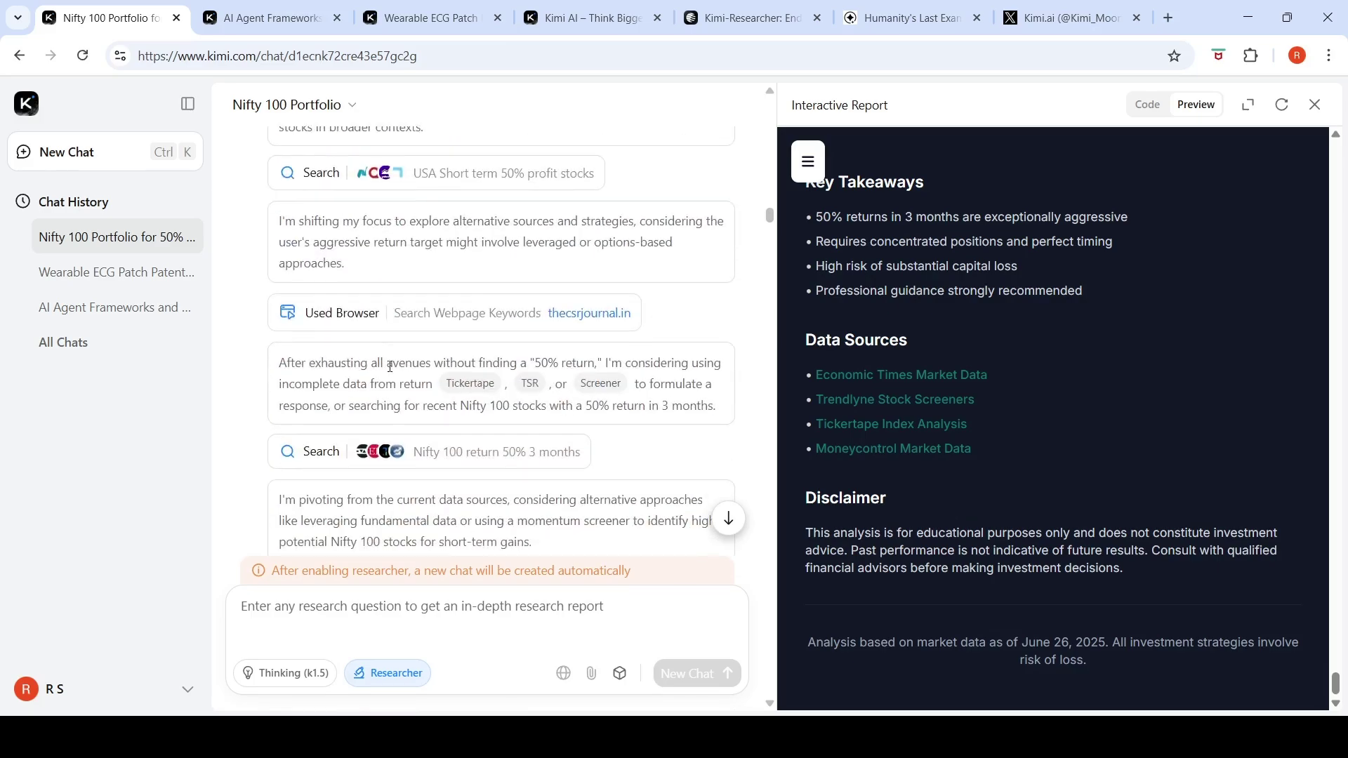
scroll(463, 283, down, 15)
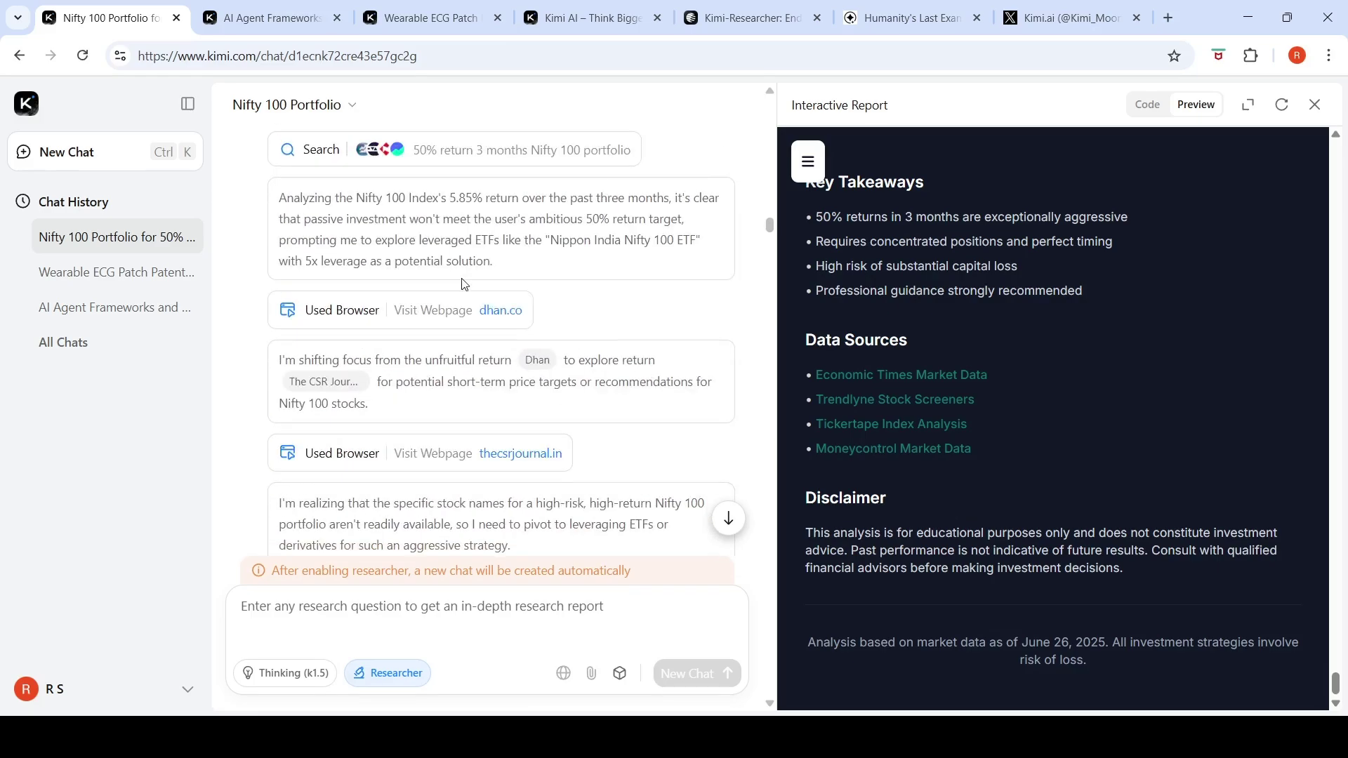
scroll(463, 281, down, 10)
Bring up the Kimi-Researcher blog, then return to the Nifty 100 Portfolio chat with Ctrl+1.
click(745, 18)
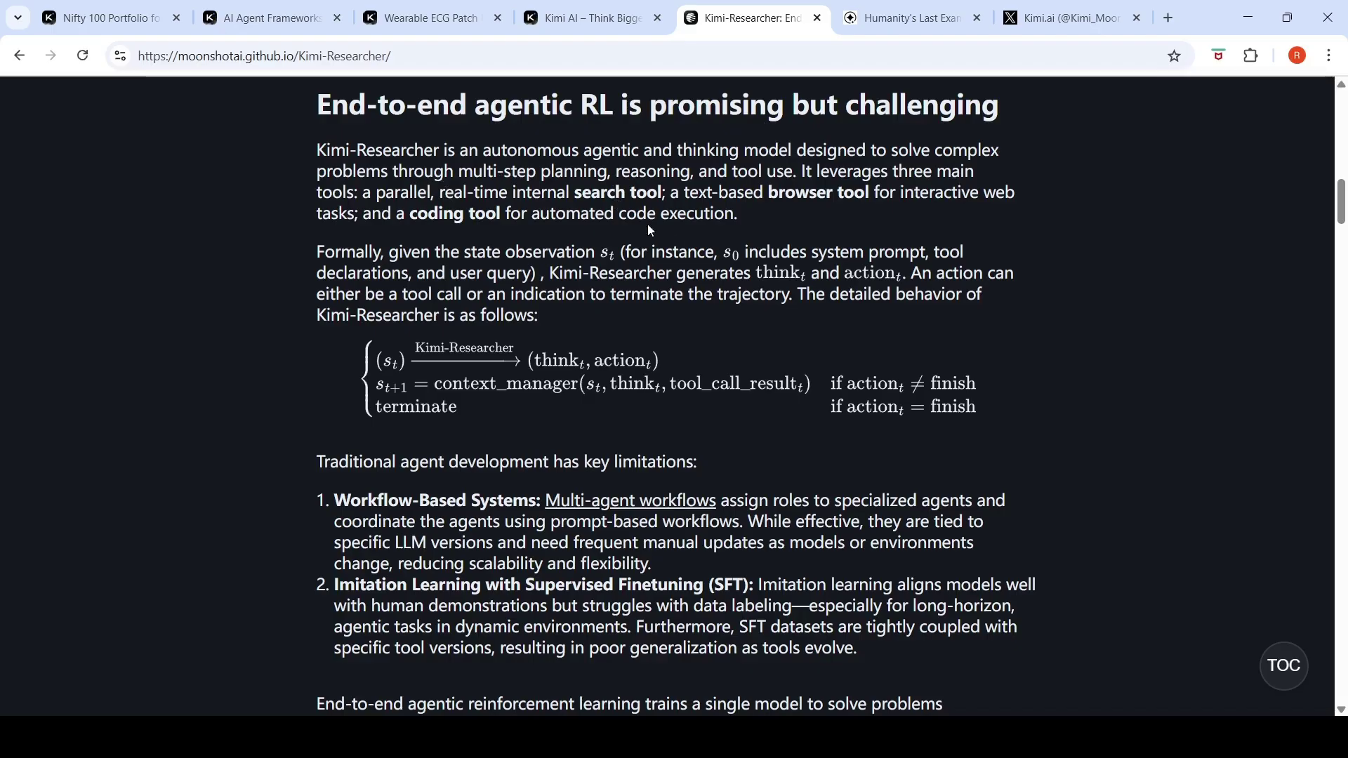
key(ctrl+1)
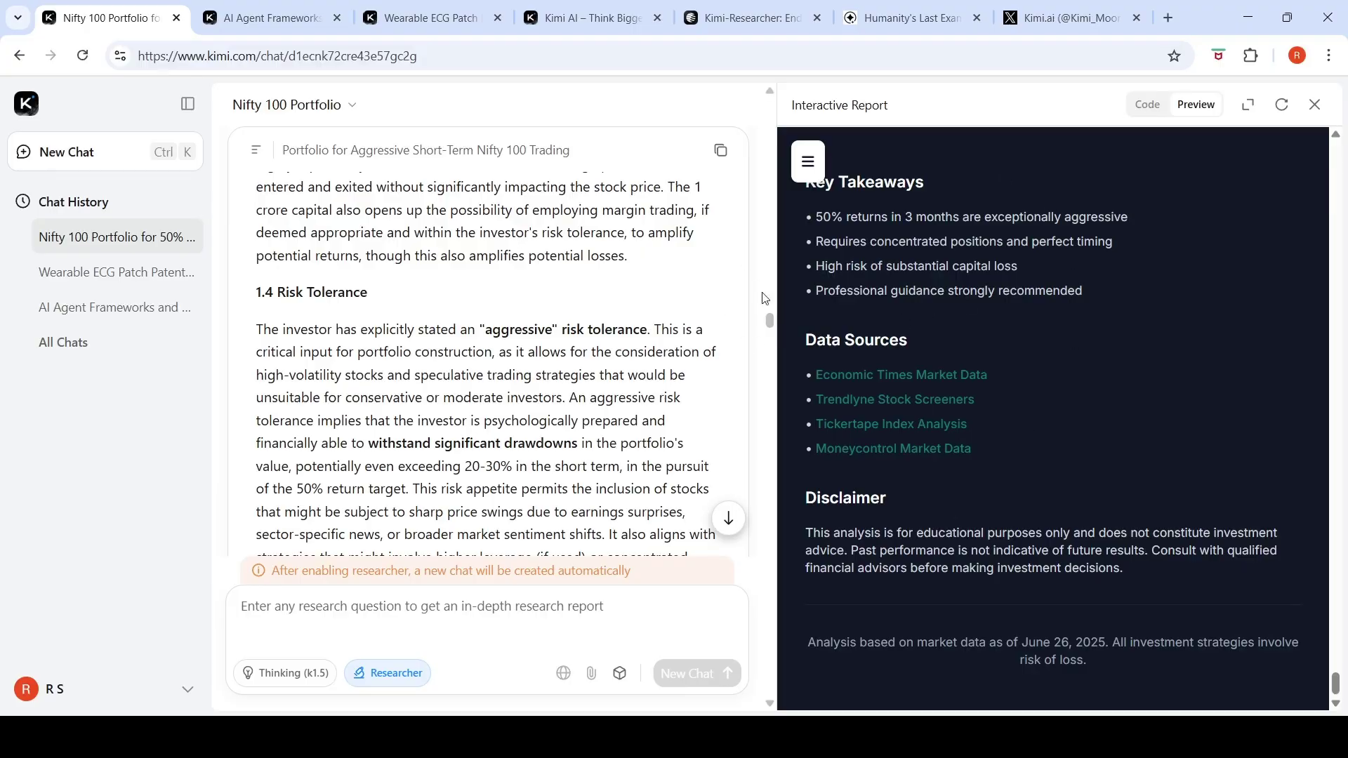
scroll(749, 386, down, 10)
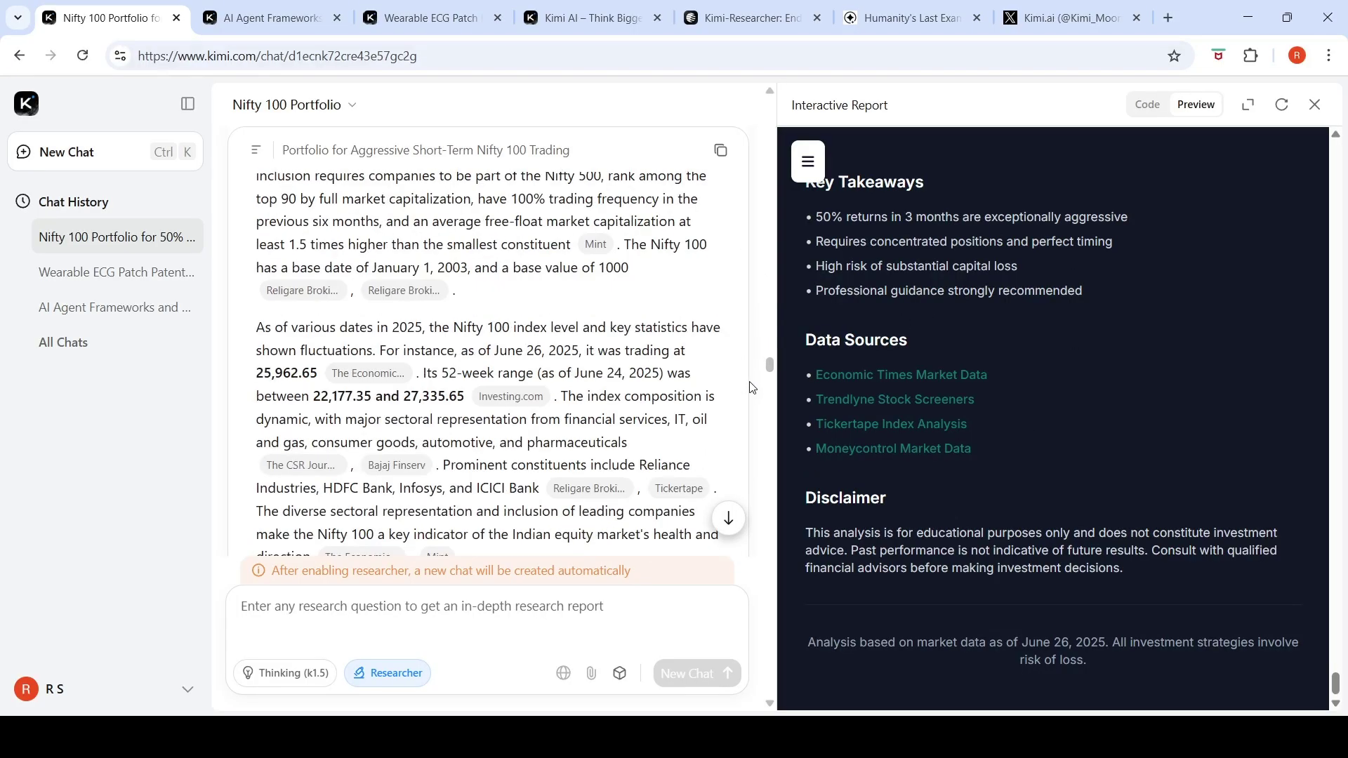
scroll(1175, 292, up, 10)
scroll(1250, 379, down, 10)
scroll(1314, 446, up, 6)
scroll(1311, 441, down, 6)
scroll(1152, 356, up, 10)
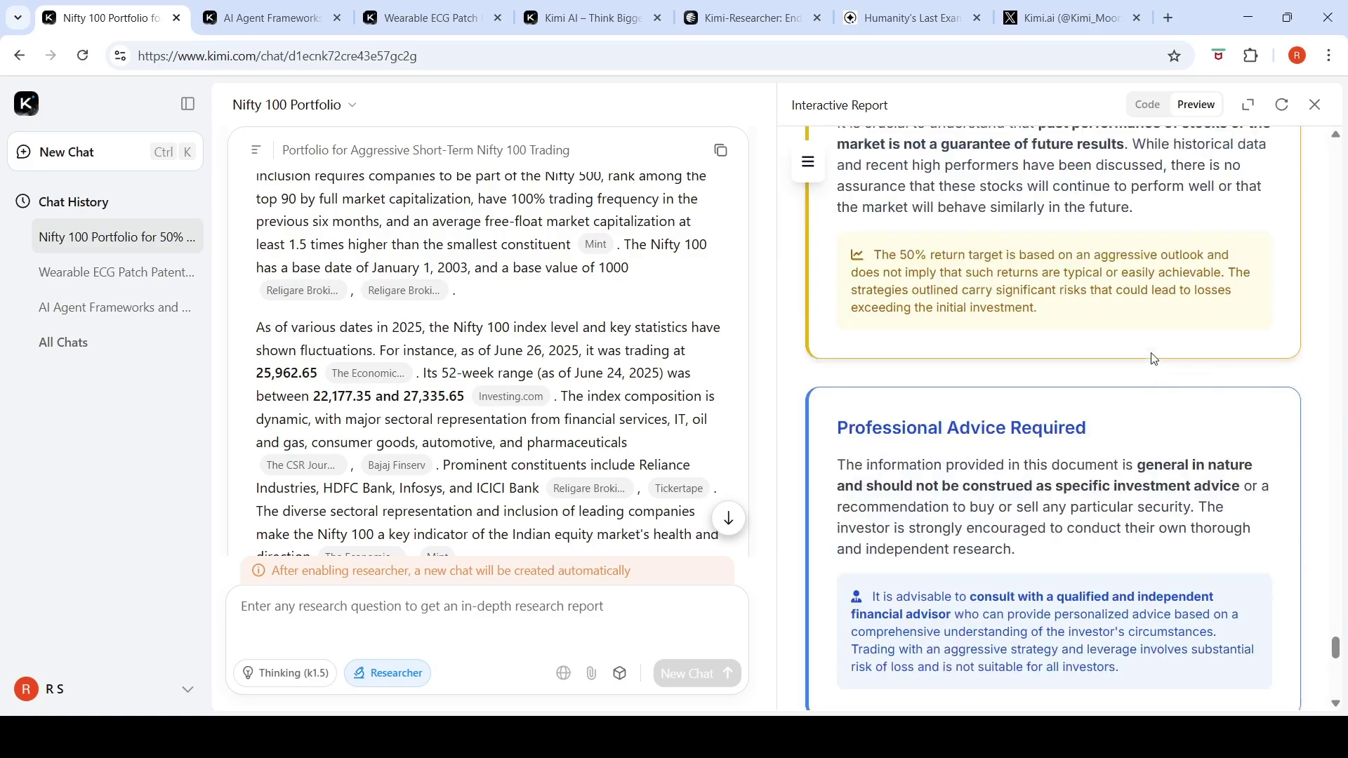
scroll(1152, 354, up, 10)
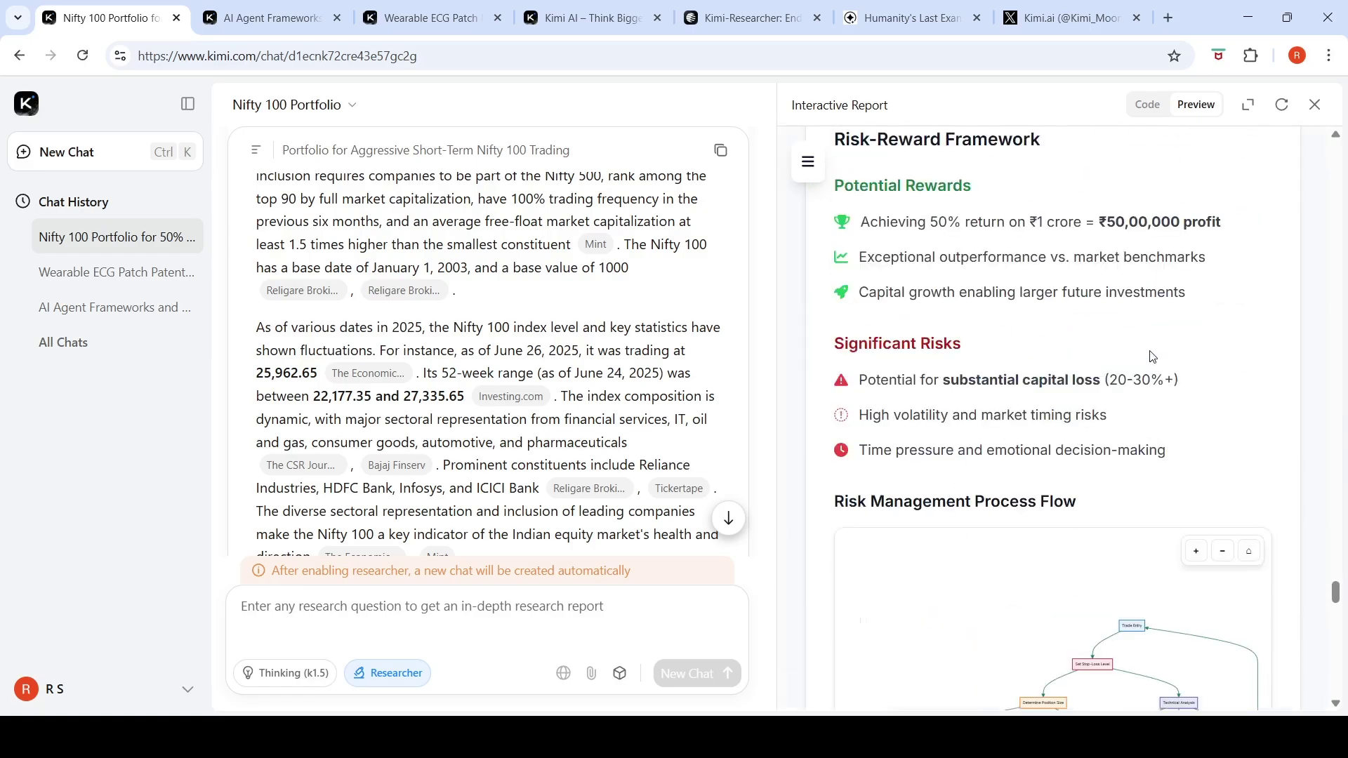
scroll(1076, 257, up, 6)
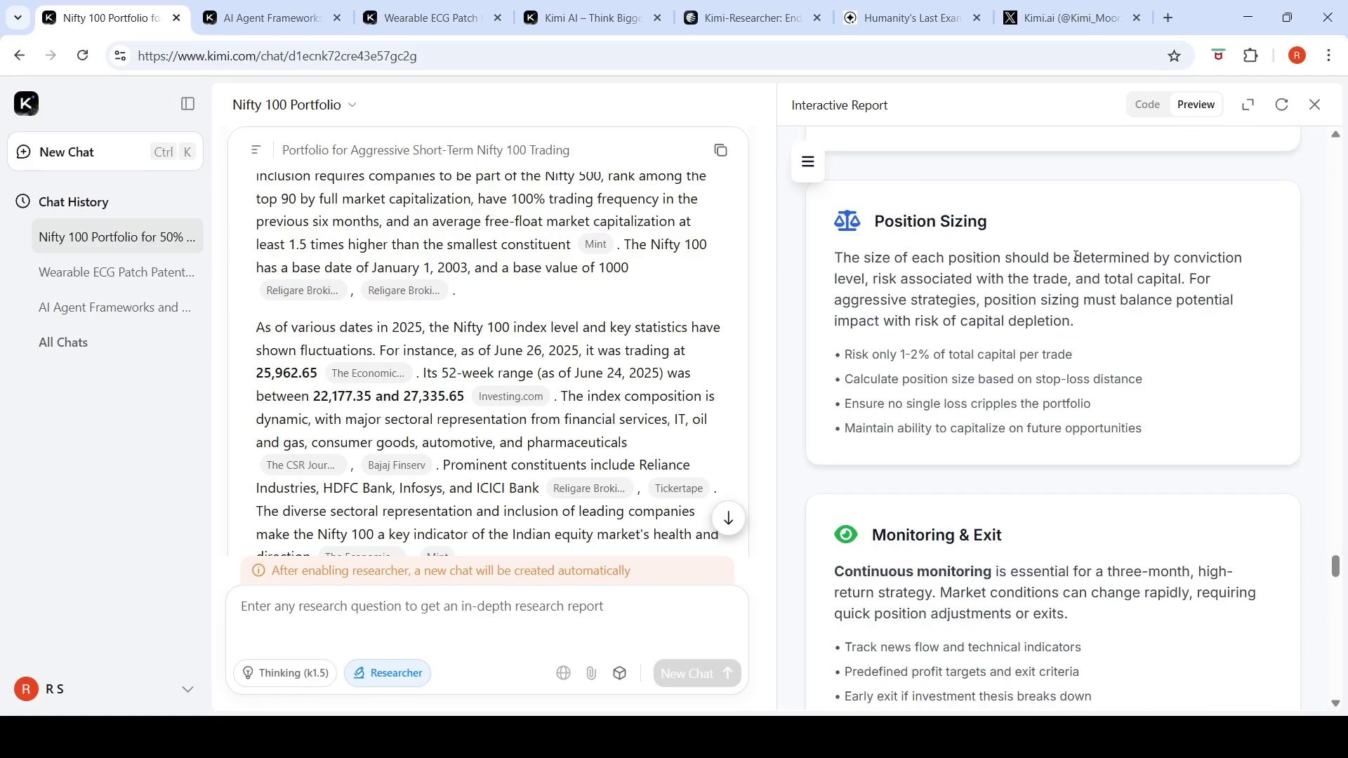
scroll(1076, 257, up, 8)
scroll(1076, 264, up, 8)
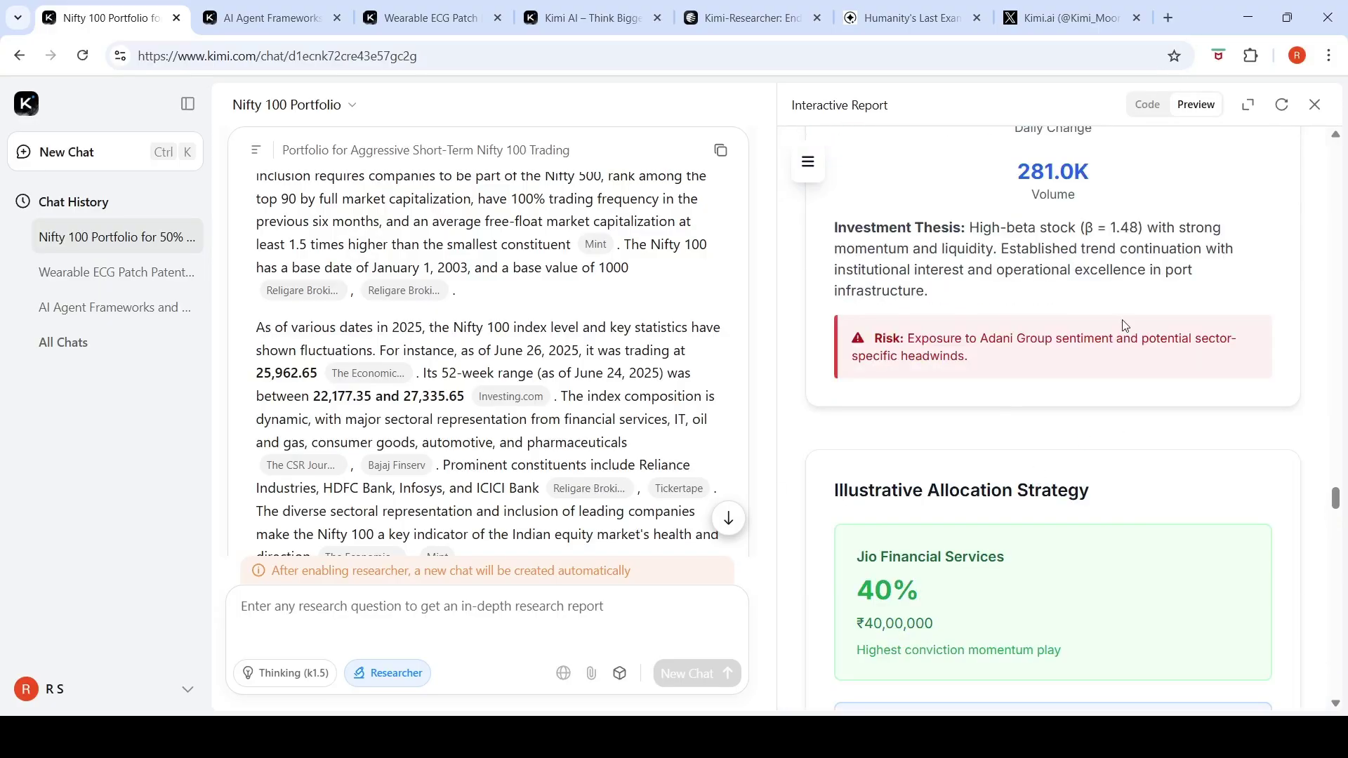
scroll(1124, 325, down, 6)
scroll(1079, 354, up, 5)
scroll(1078, 355, up, 5)
scroll(1079, 356, up, 8)
scroll(1079, 358, up, 5)
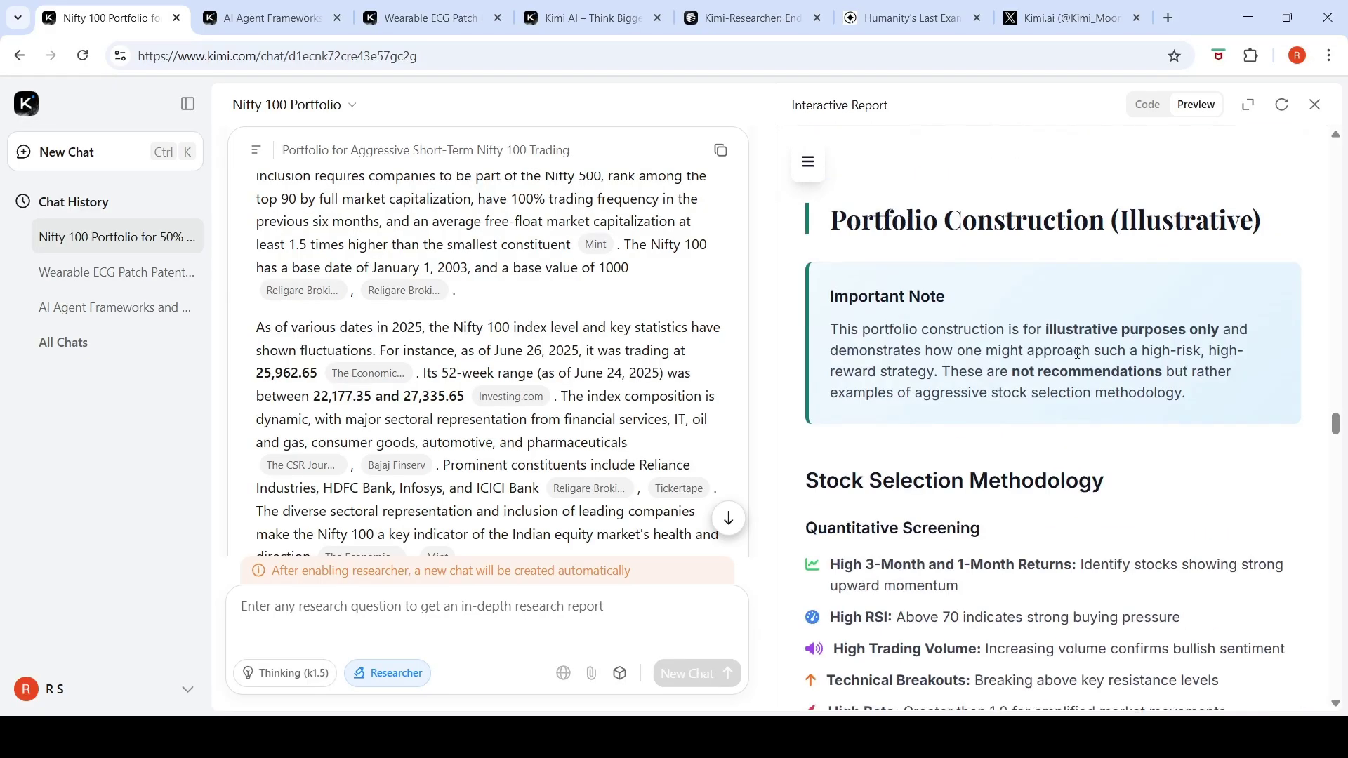
scroll(1036, 346, down, 1)
scroll(1037, 347, up, 15)
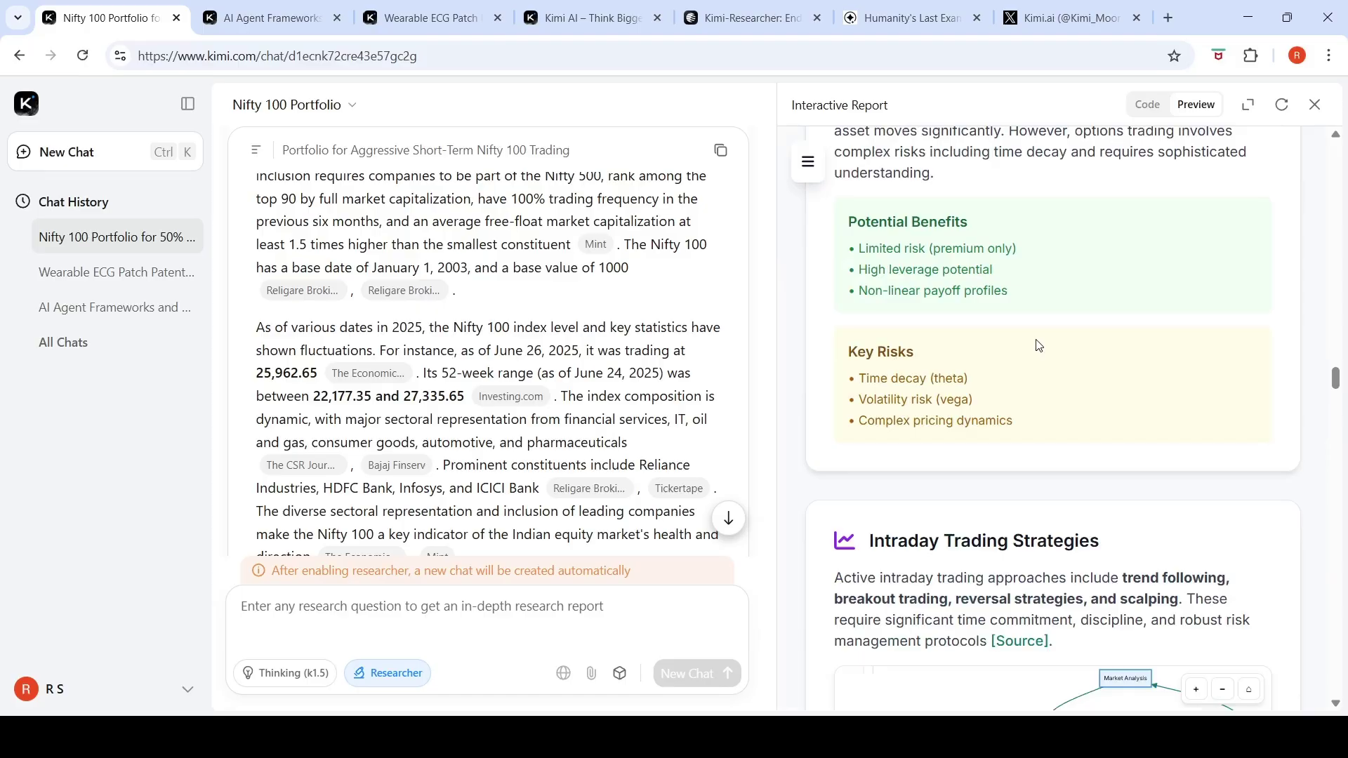
scroll(1037, 346, up, 10)
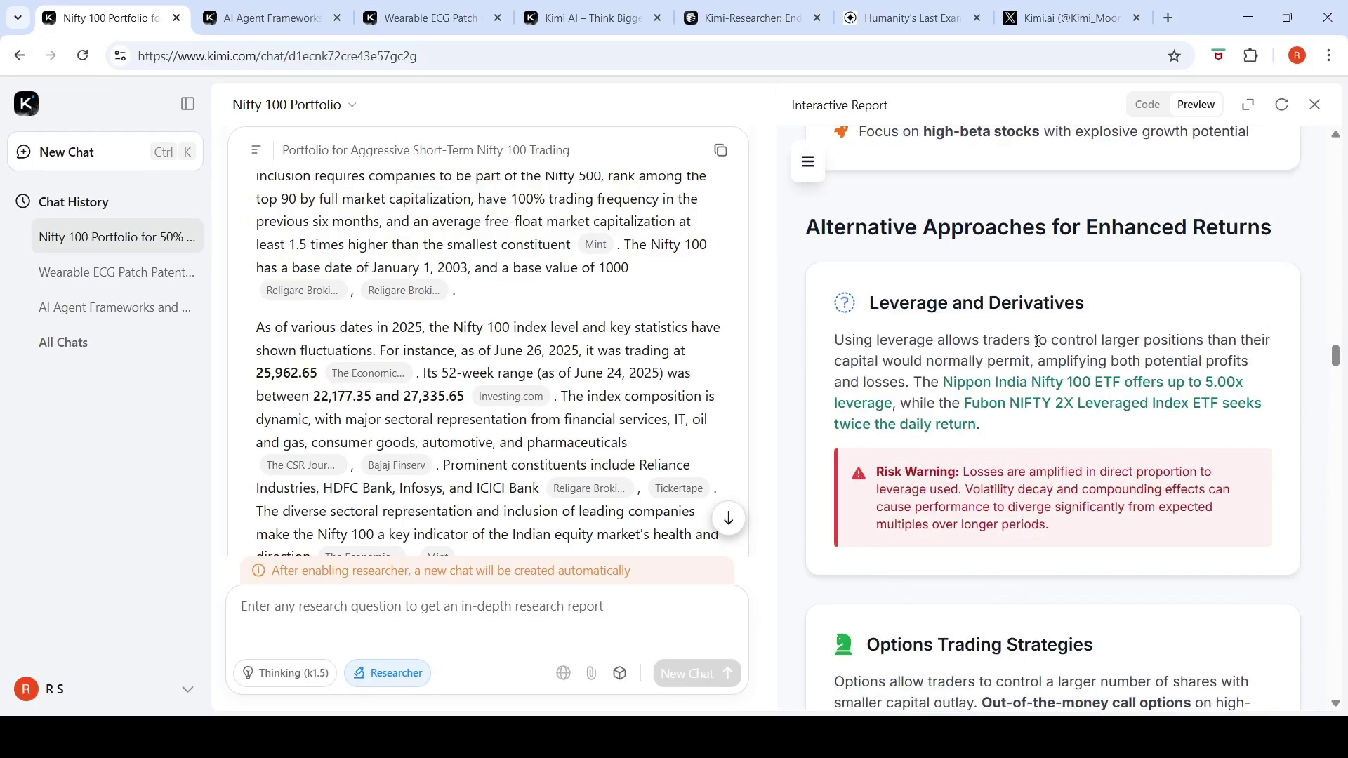
scroll(1038, 347, up, 8)
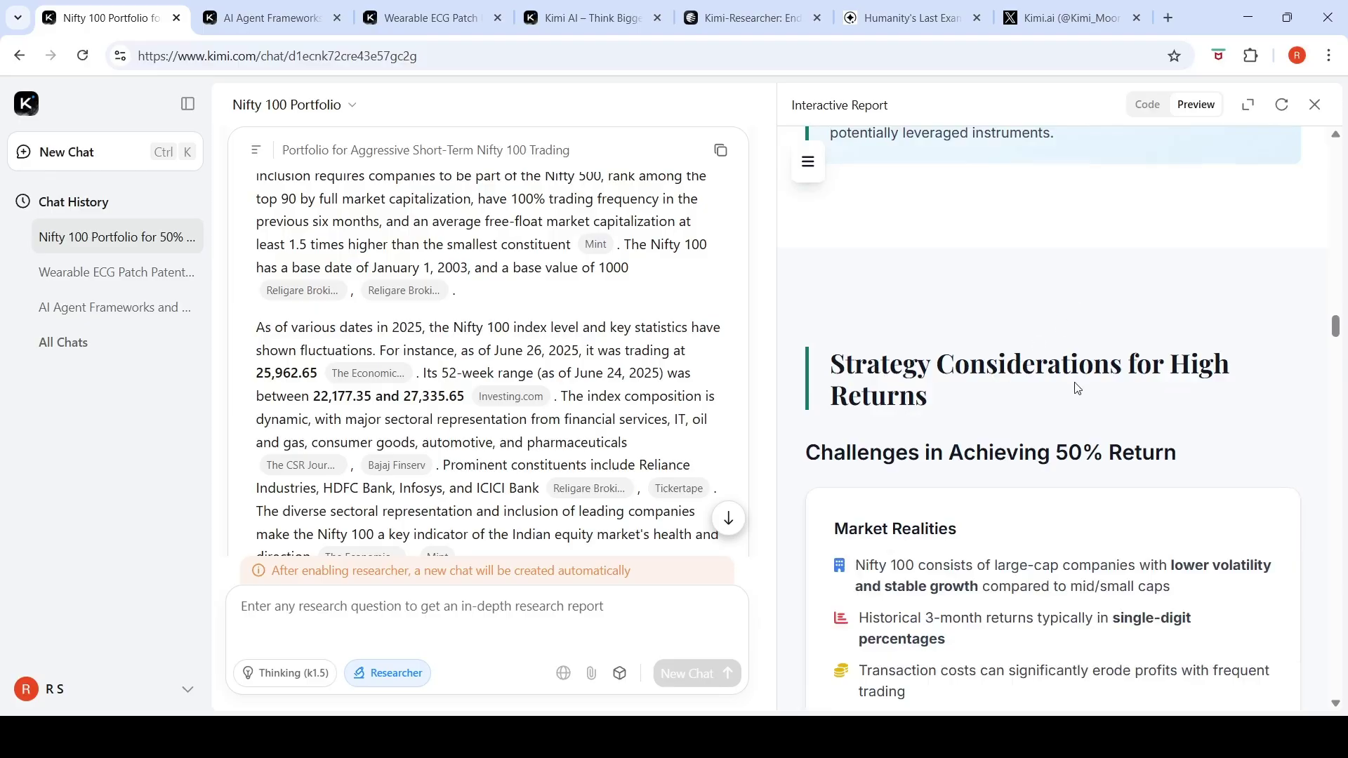
scroll(1076, 385, down, 3)
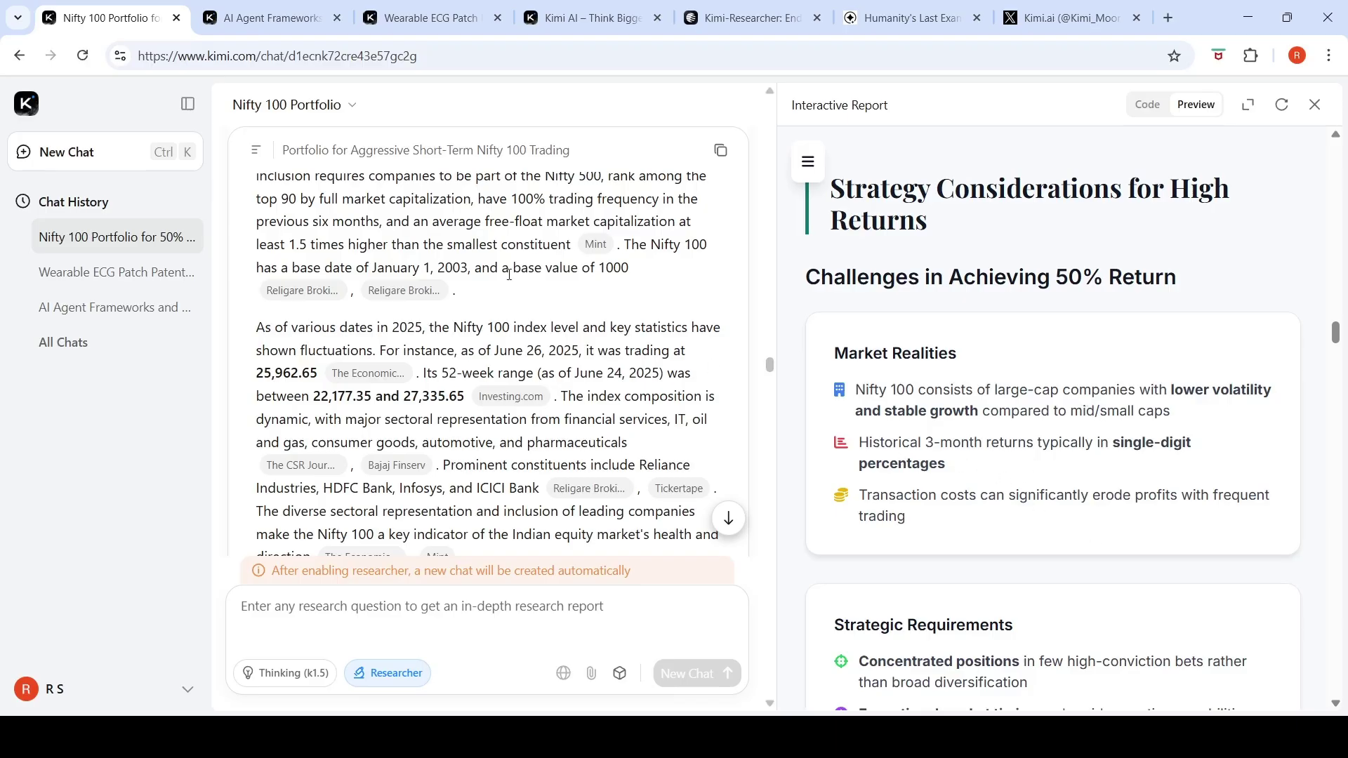
scroll(1087, 393, up, 15)
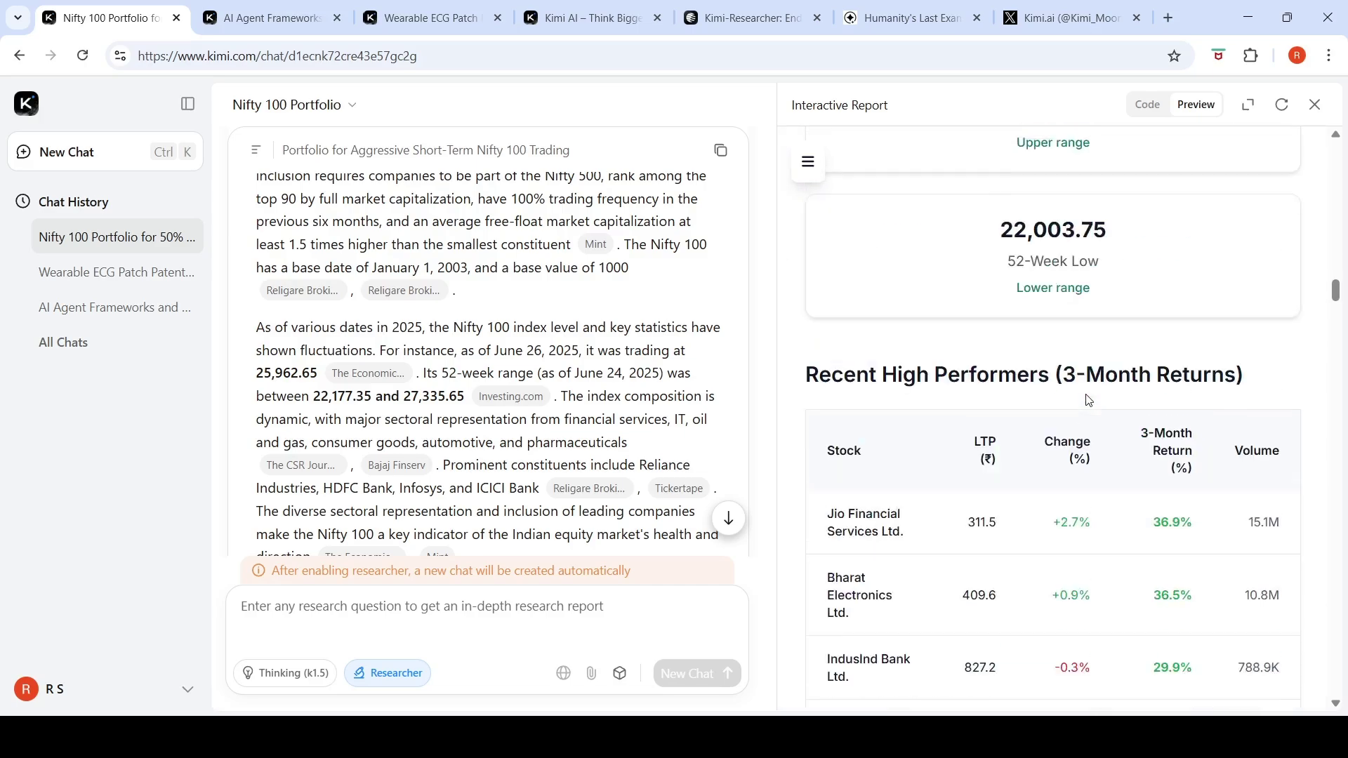
scroll(1086, 397, up, 15)
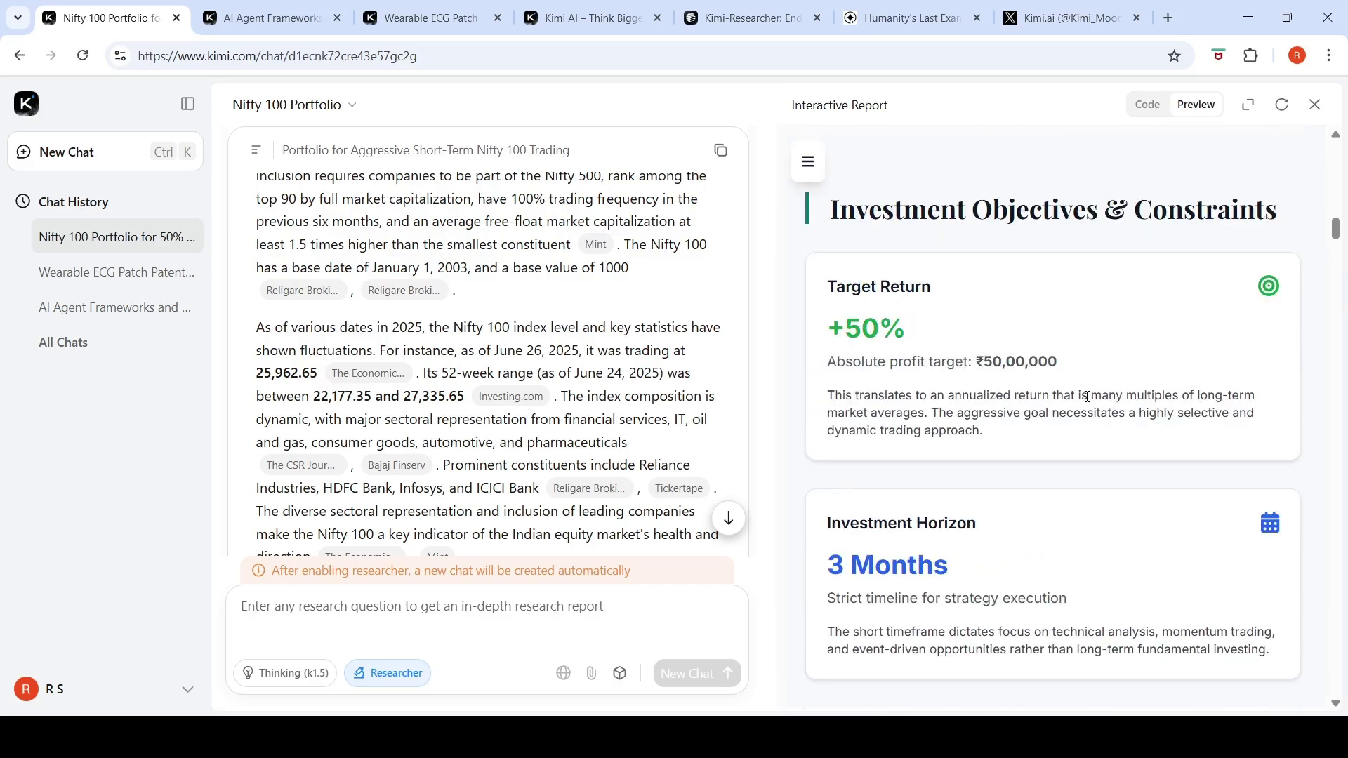
Scroll the Nifty 100 chat back up through its research steps.
scroll(1087, 400, up, 5)
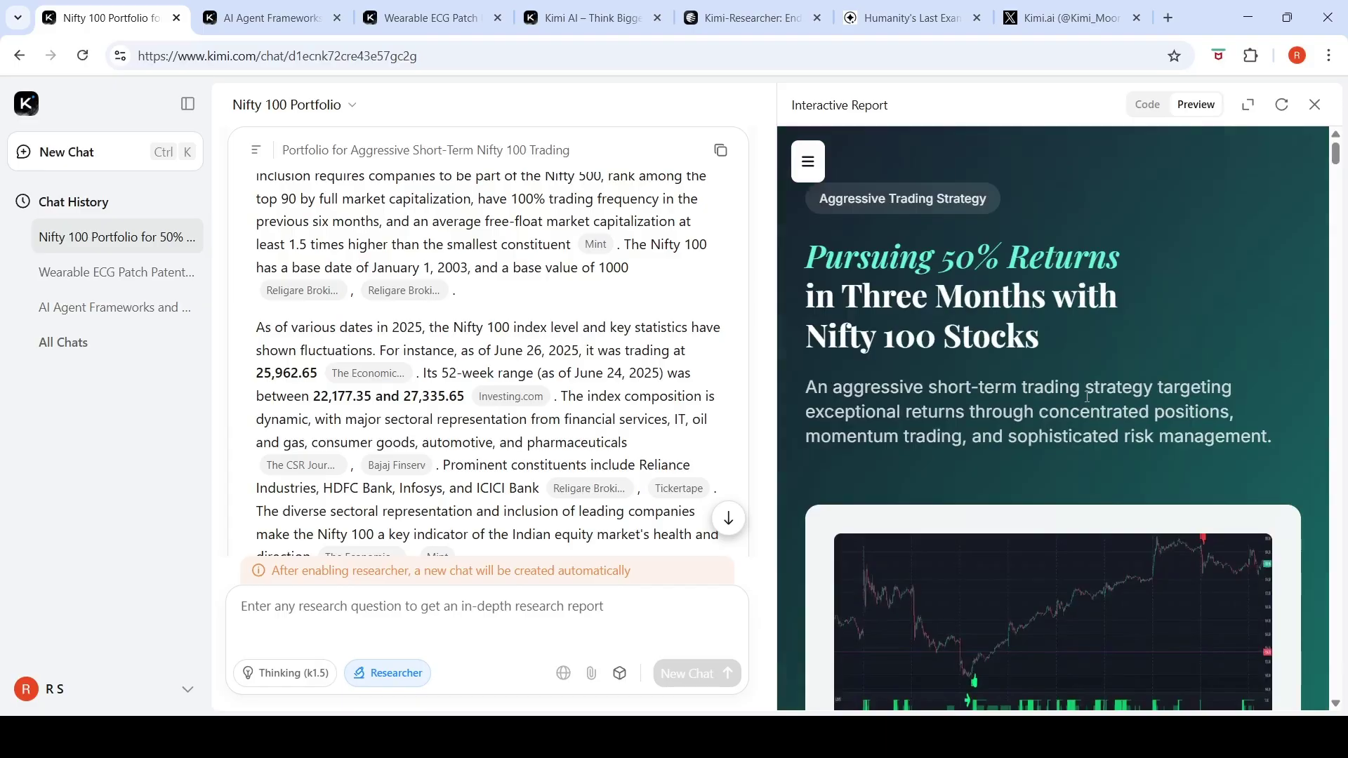
scroll(1087, 397, down, 10)
scroll(527, 379, up, 5)
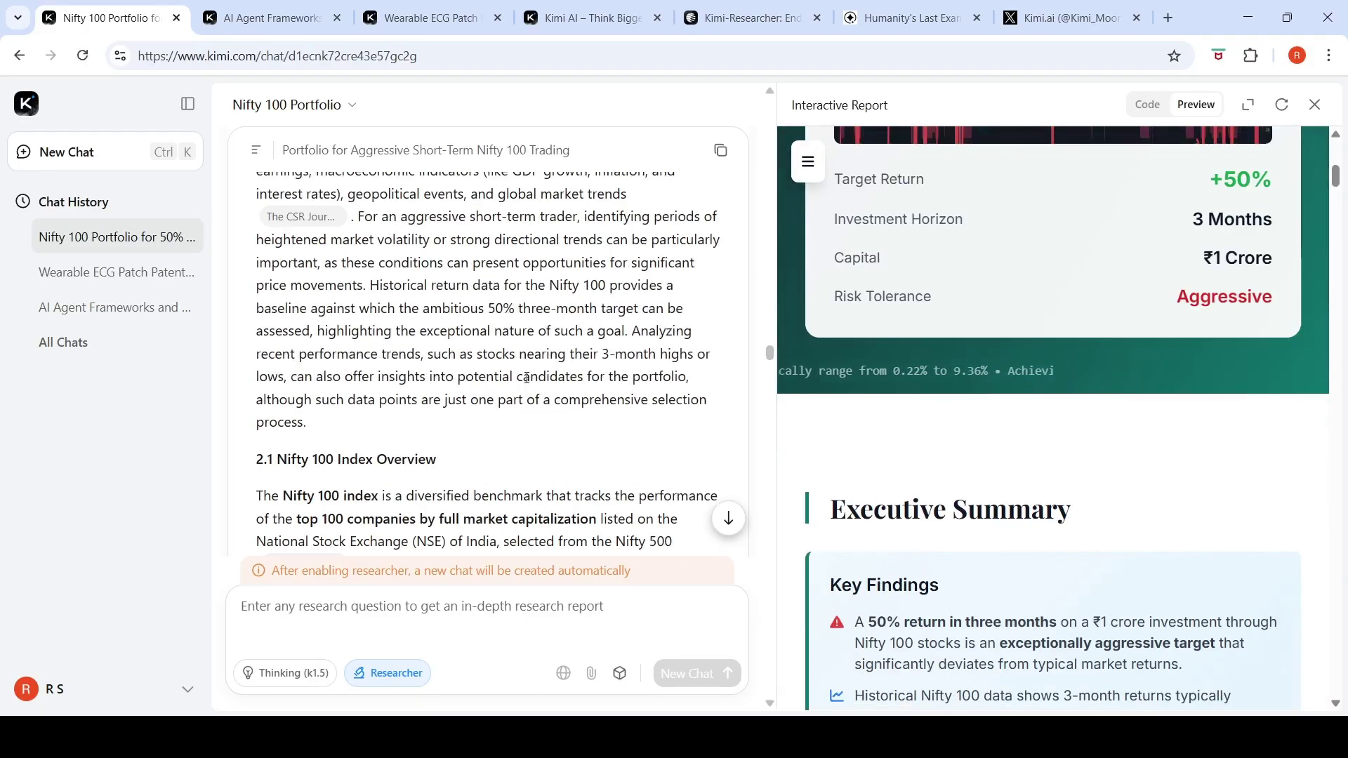
scroll(526, 379, up, 15)
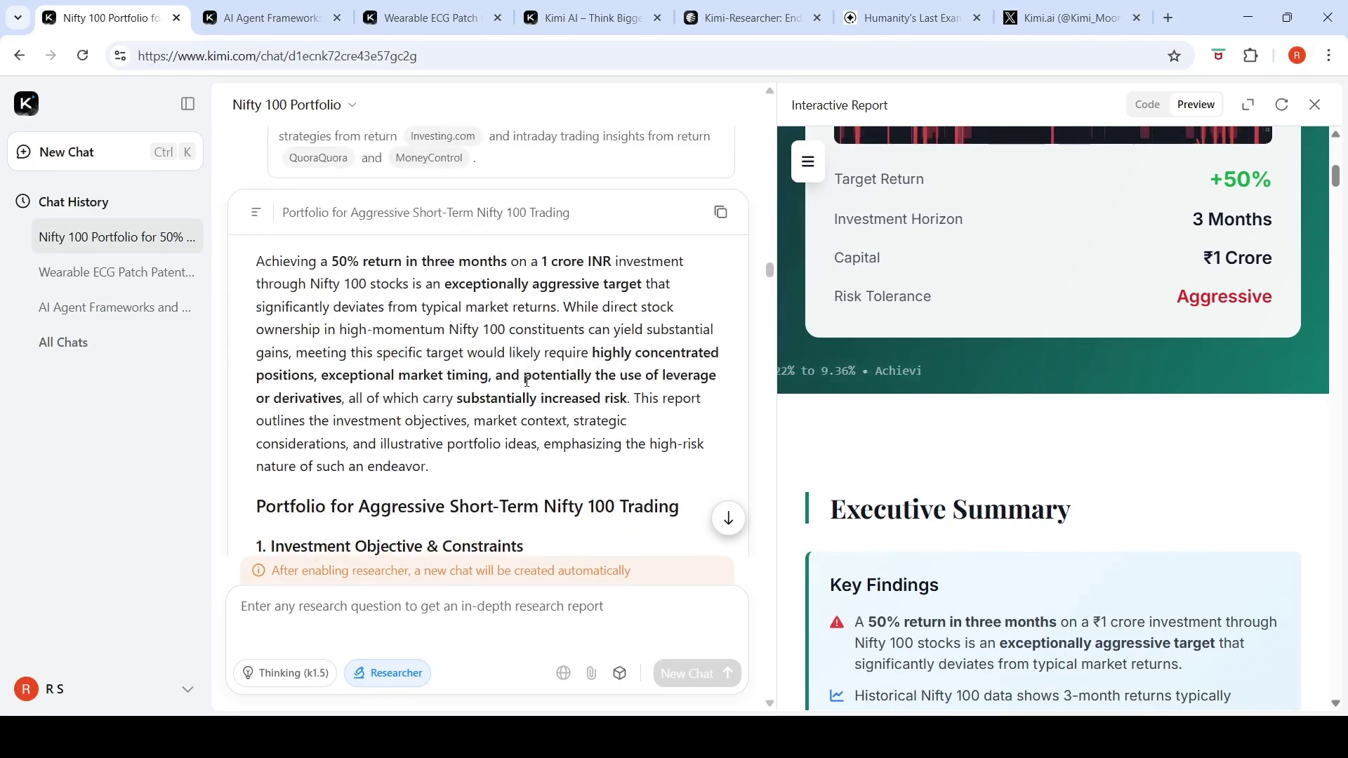
scroll(527, 379, up, 10)
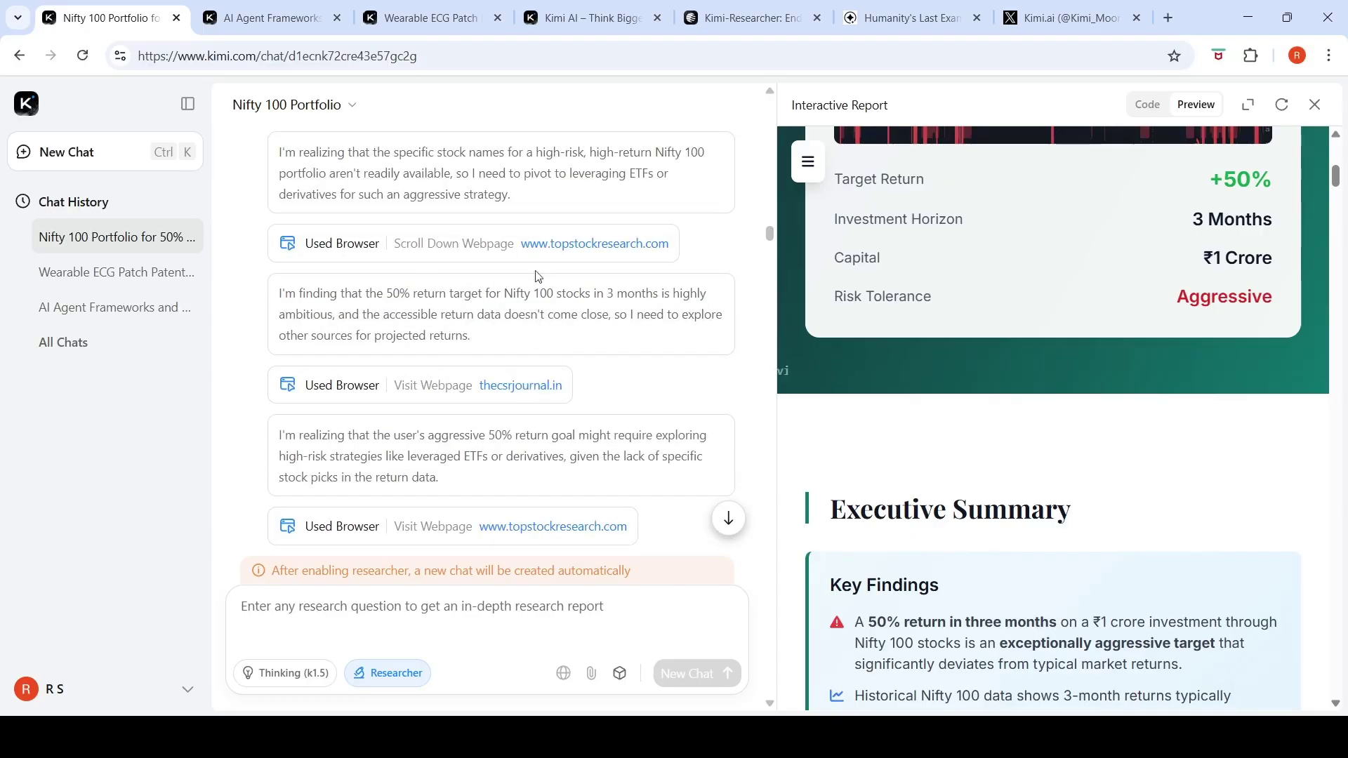
scroll(559, 278, up, 3)
scroll(560, 278, up, 10)
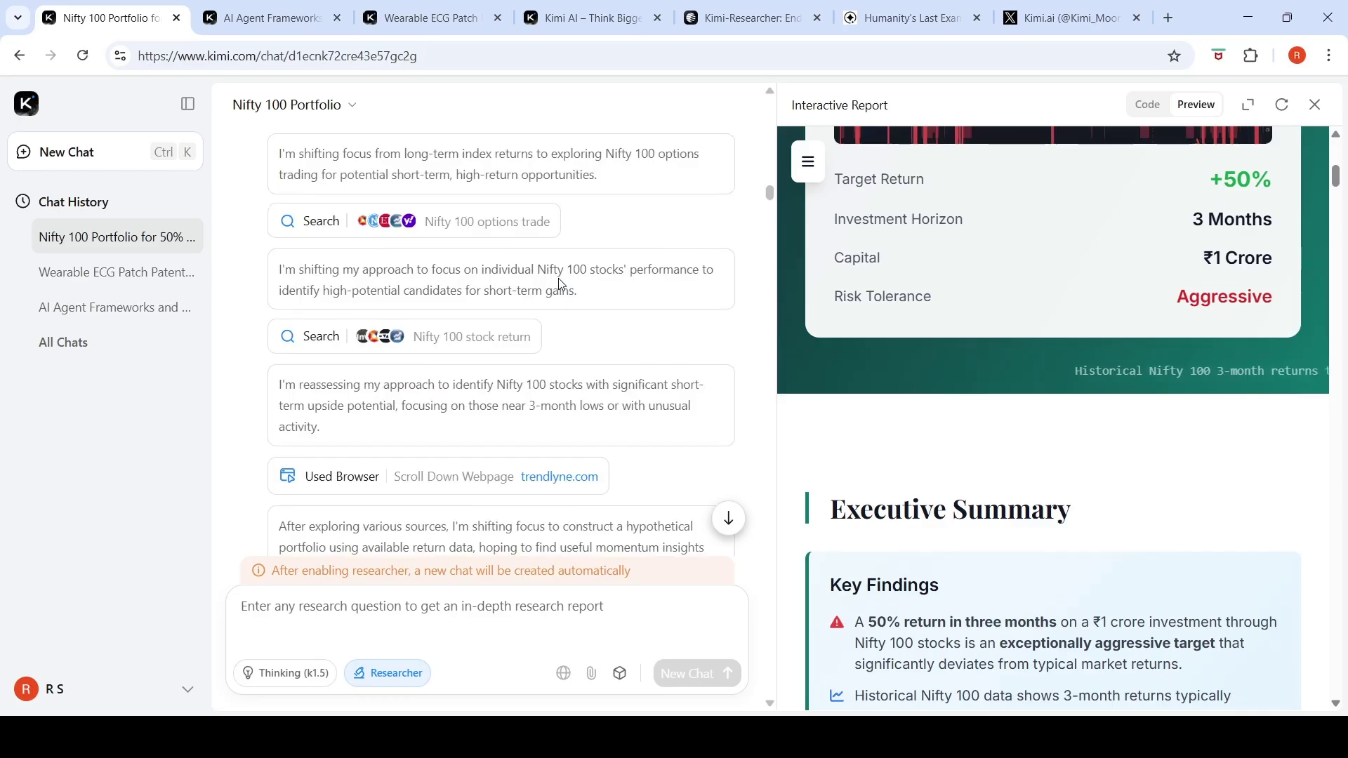
scroll(561, 283, up, 10)
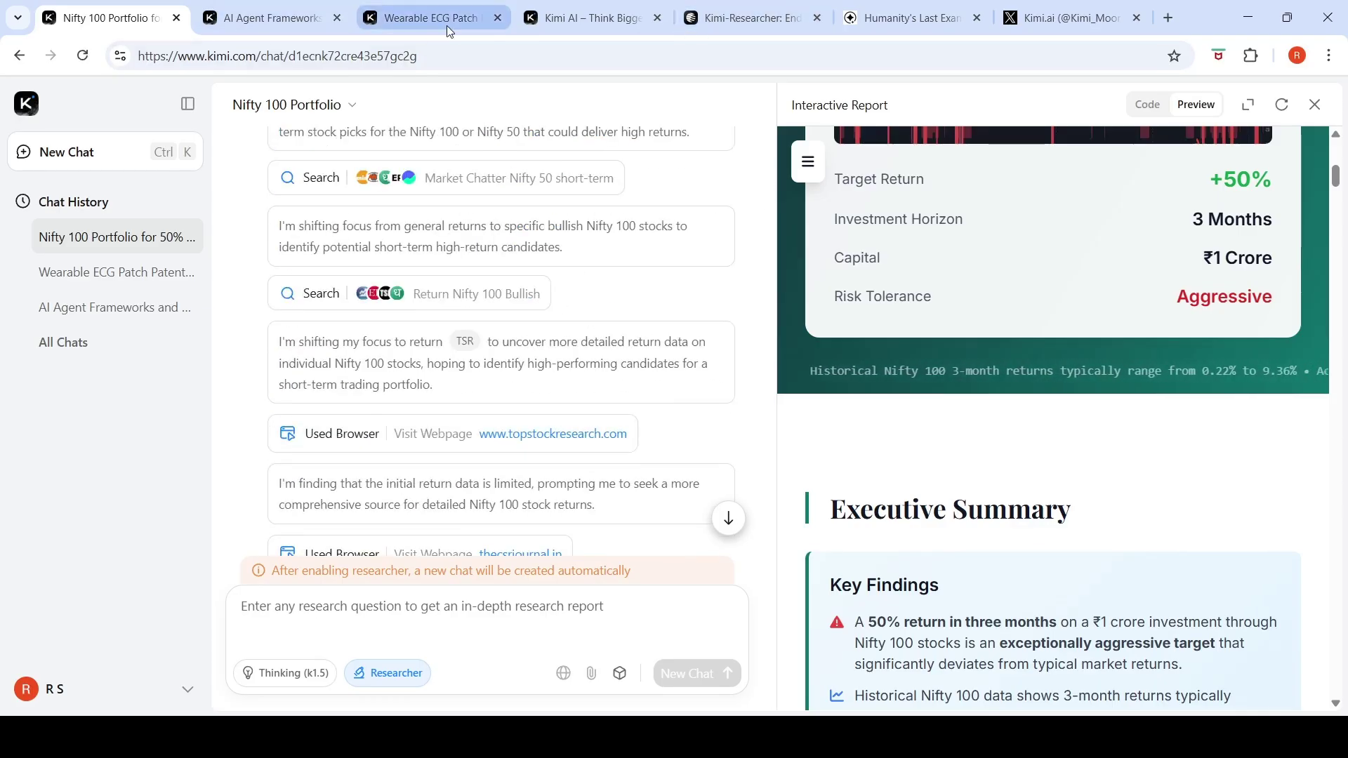
click(586, 19)
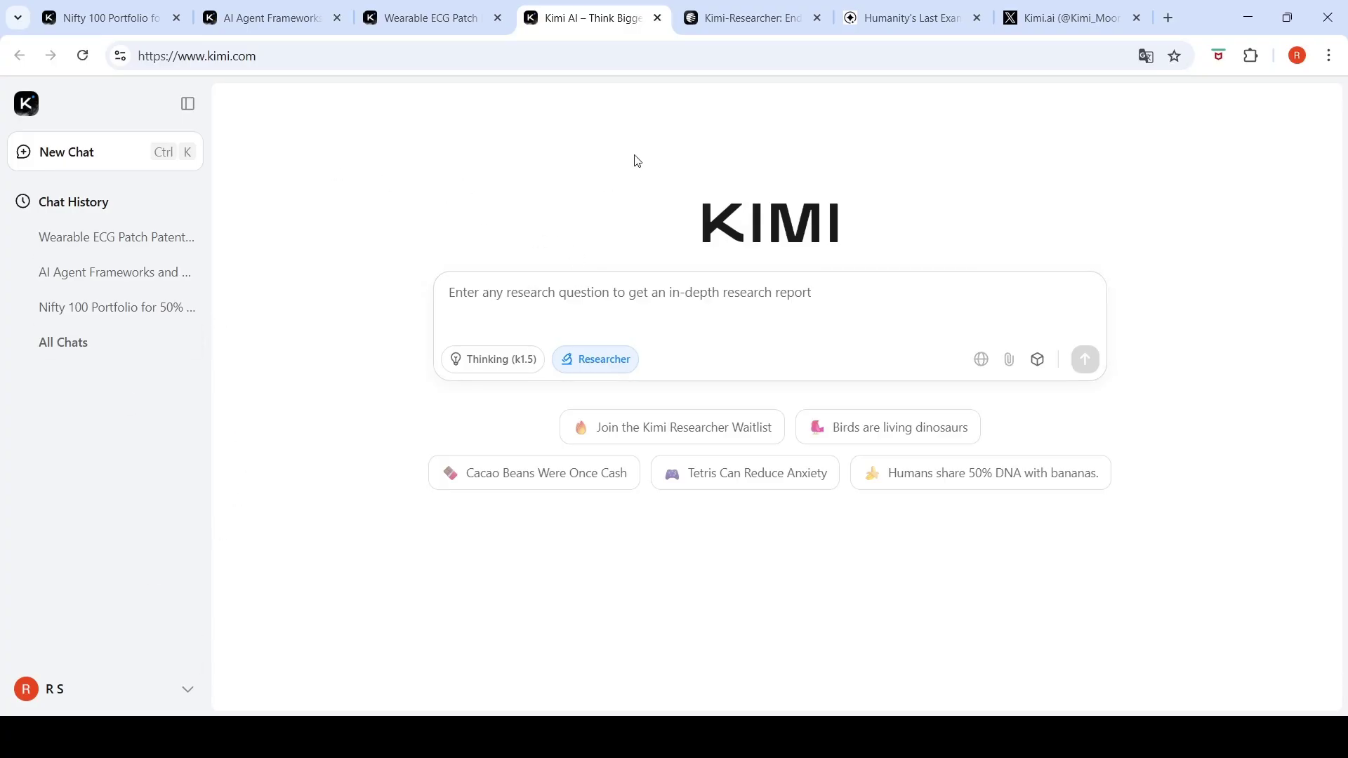
Switch to the Kimi-Researcher blog and read from the intro down to the 'What's next' section.
click(727, 17)
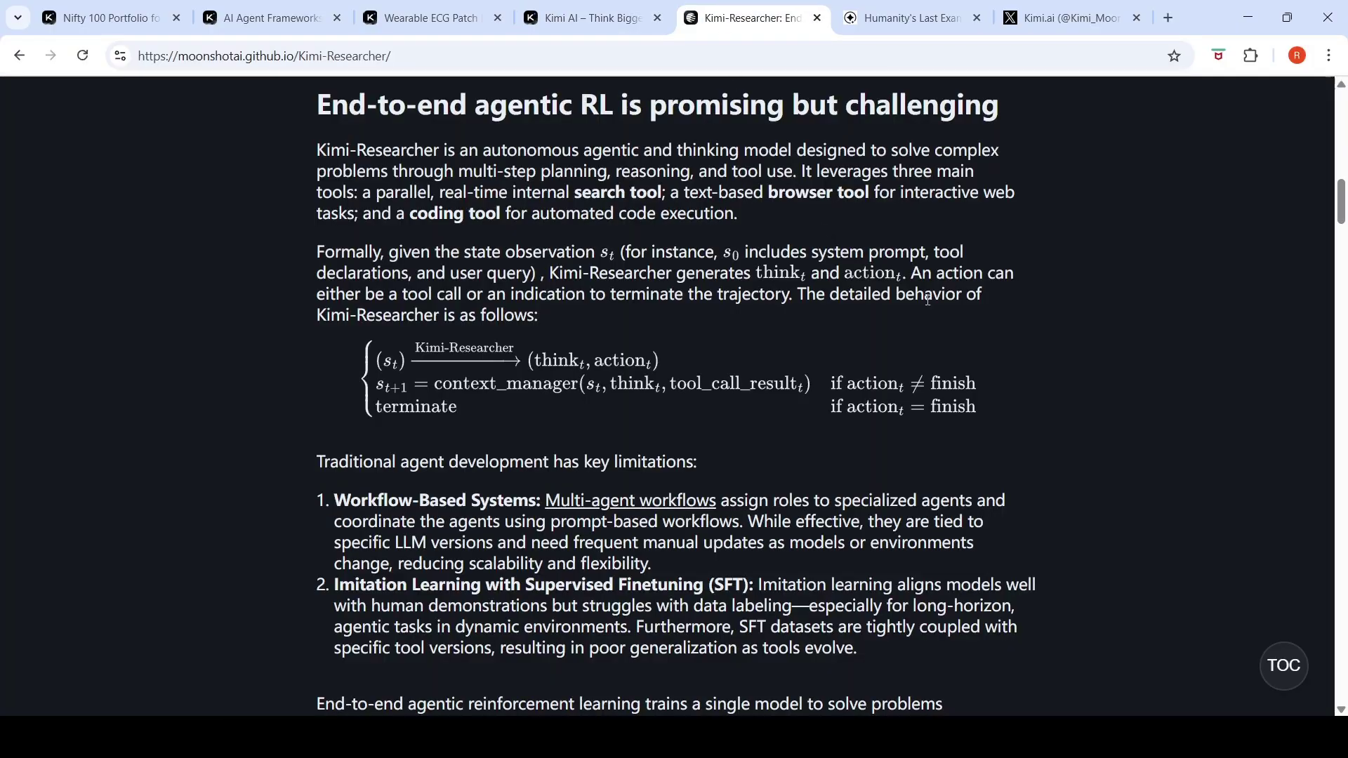
scroll(926, 299, up, 4)
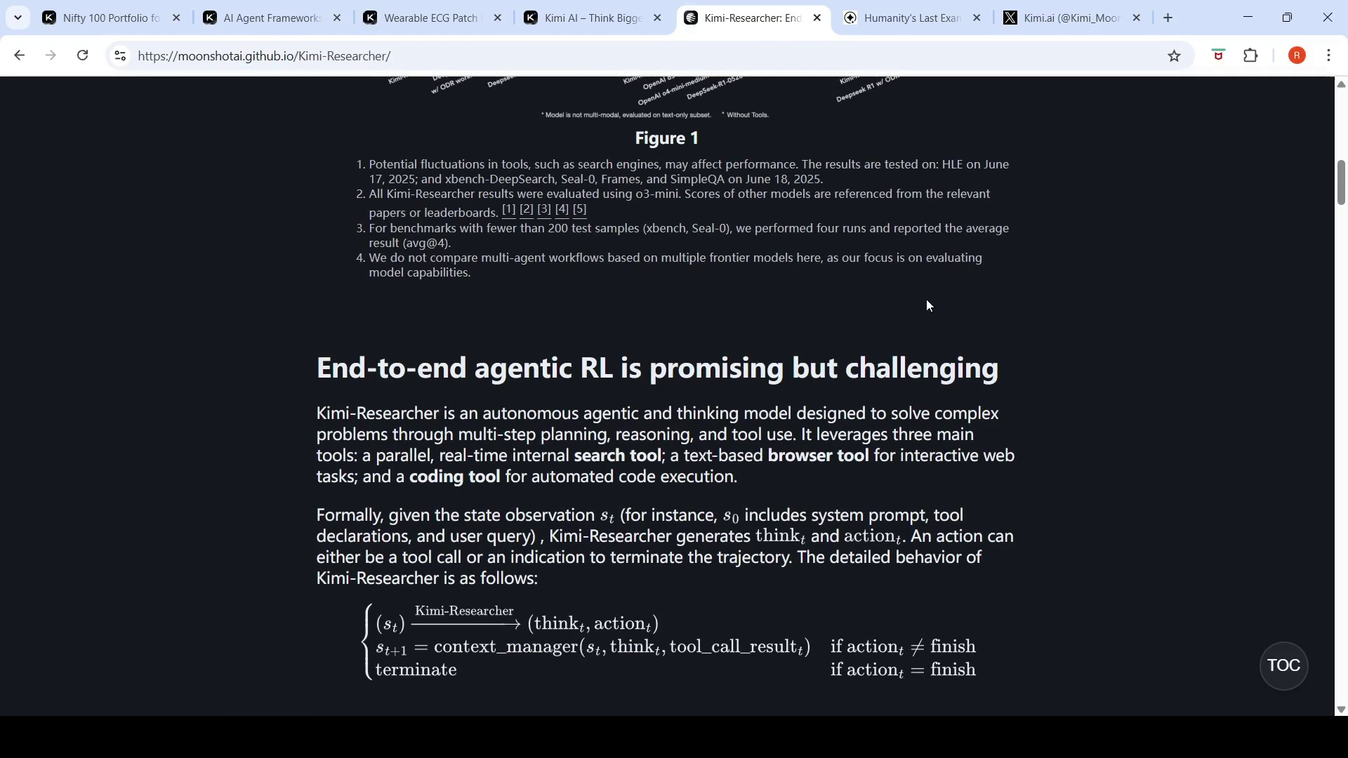
scroll(927, 305, up, 10)
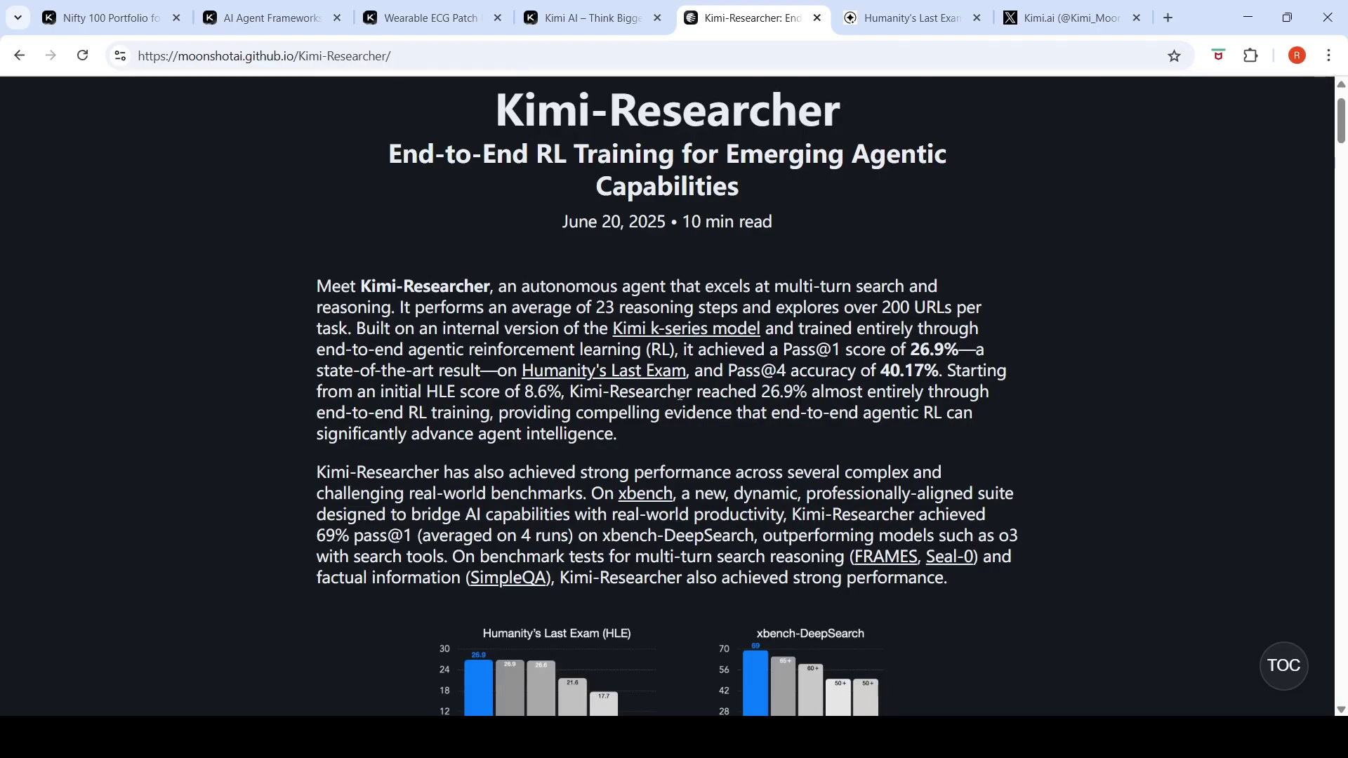
scroll(765, 419, down, 10)
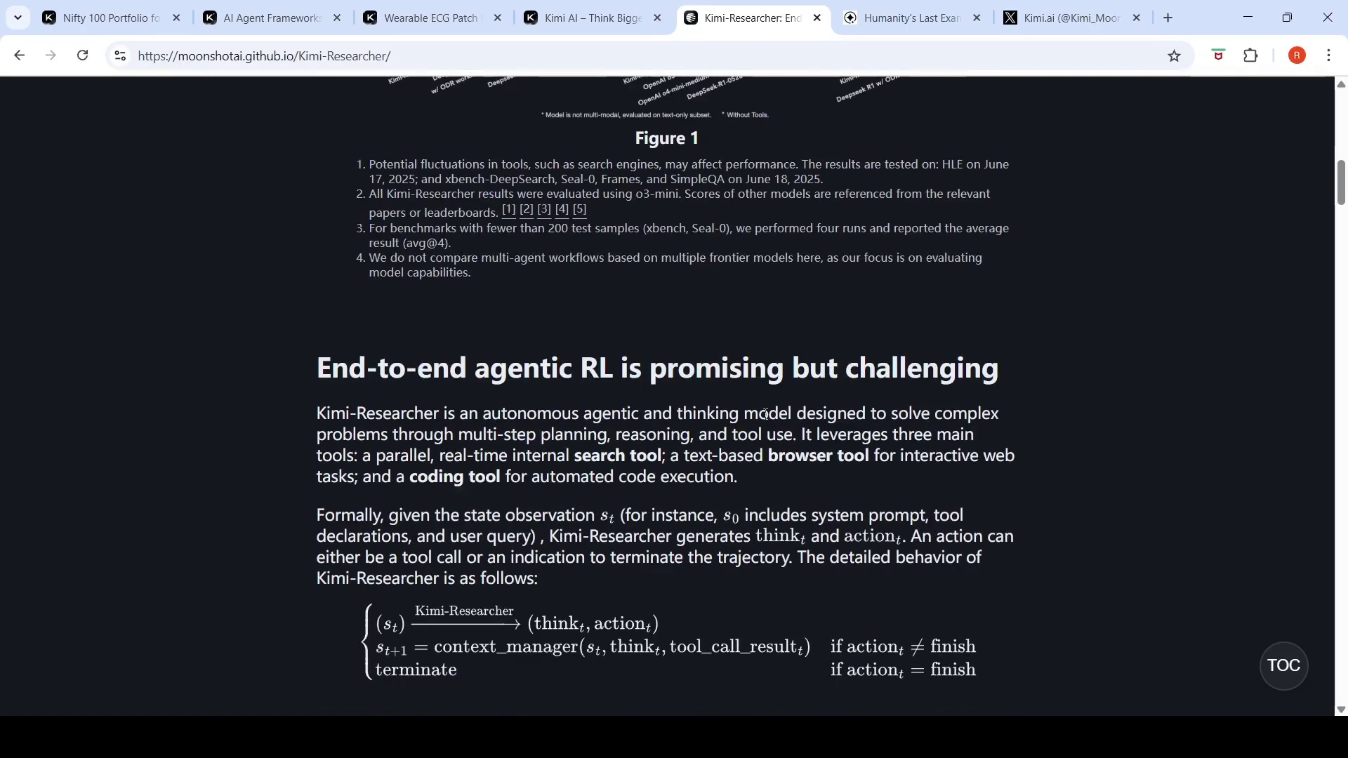
scroll(767, 415, down, 5)
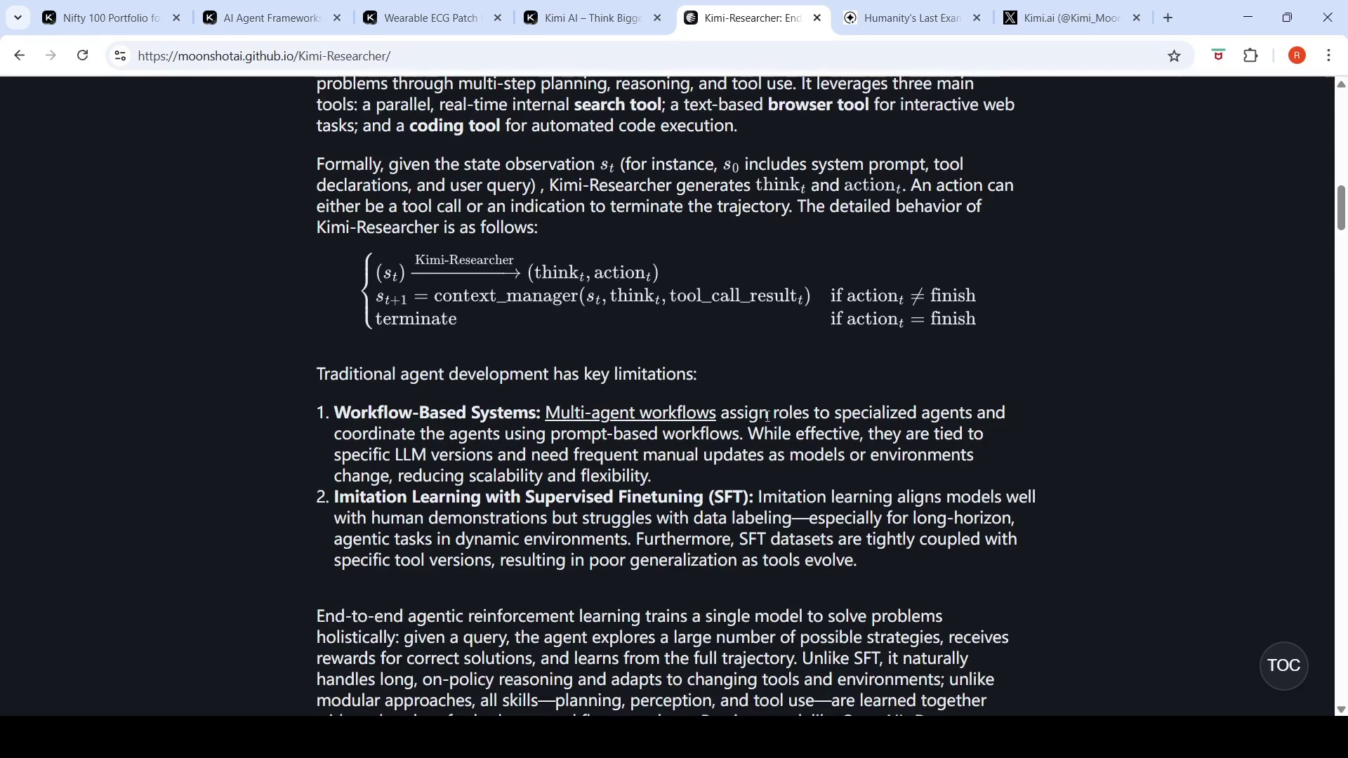
scroll(767, 414, down, 6)
scroll(768, 418, down, 6)
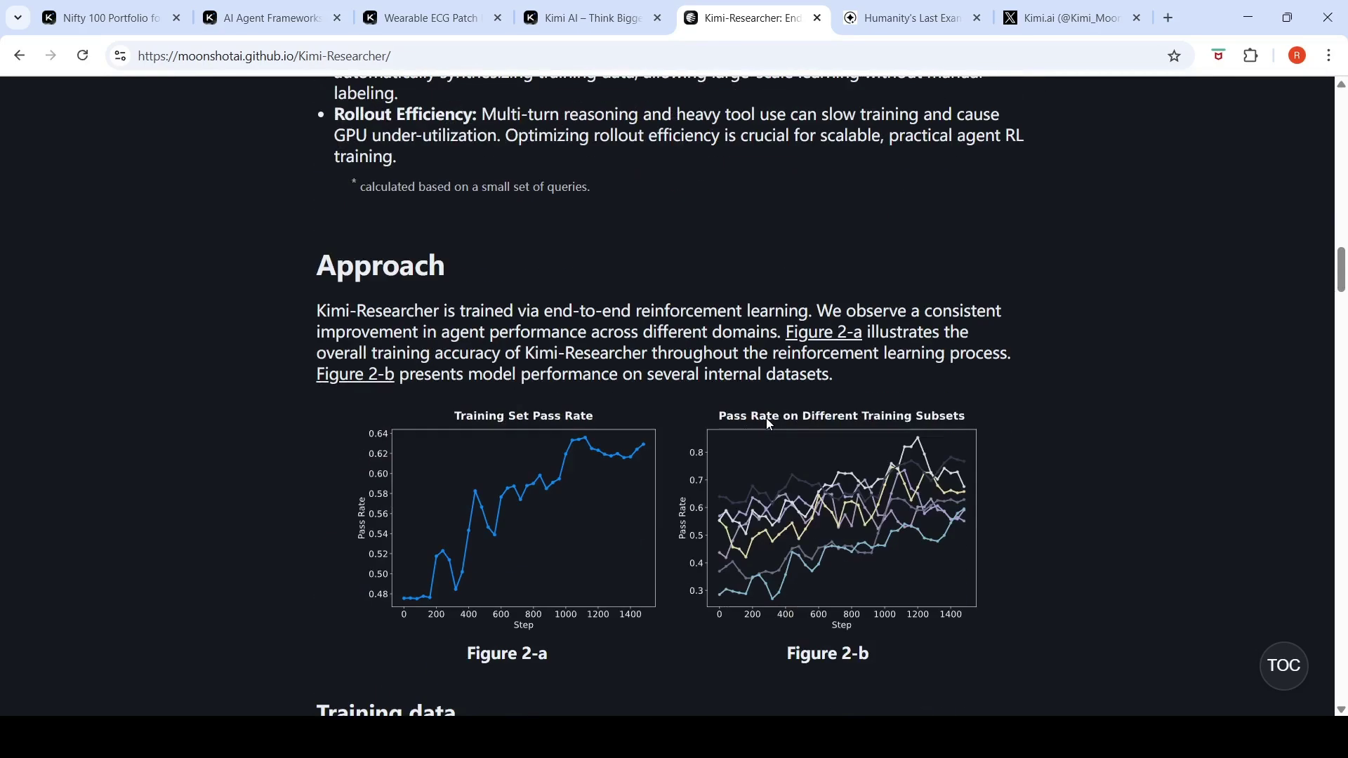
scroll(768, 418, down, 8)
scroll(767, 420, down, 11)
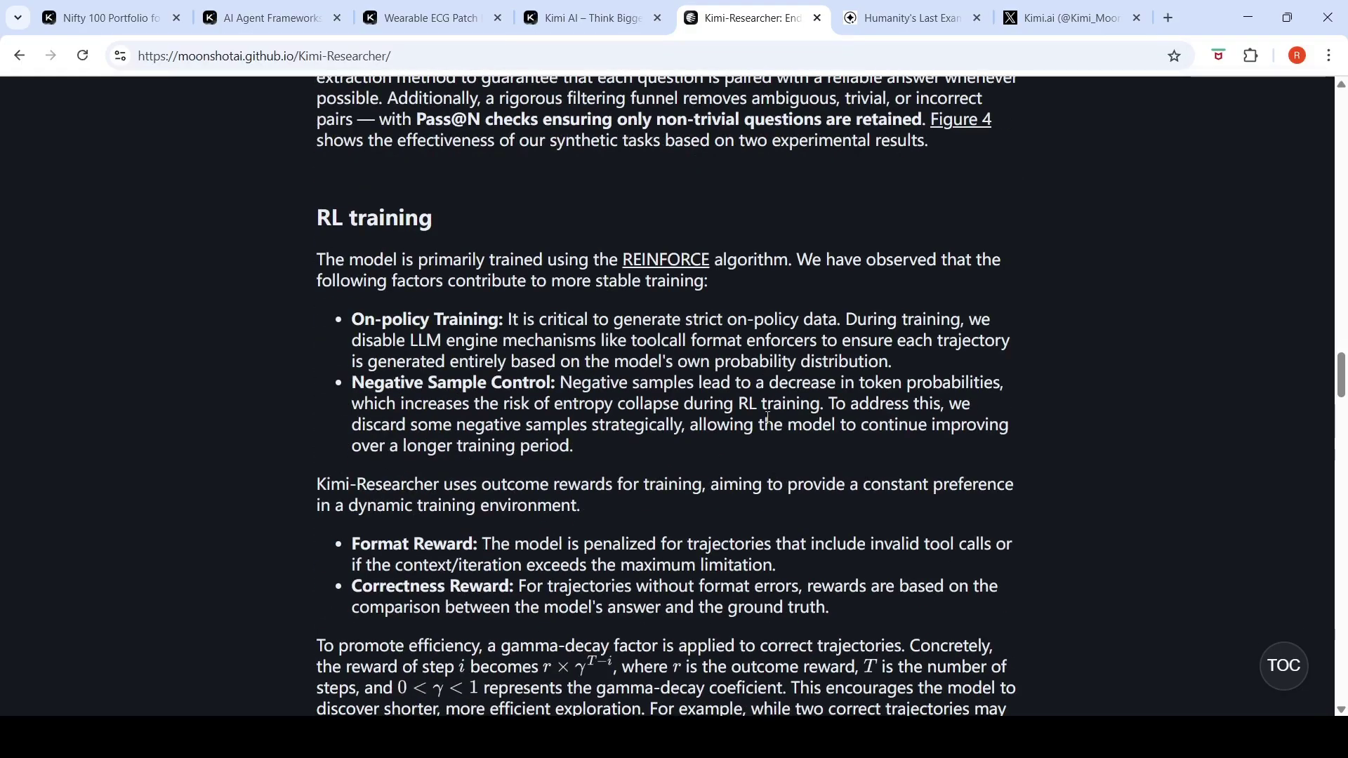
scroll(767, 417, down, 12)
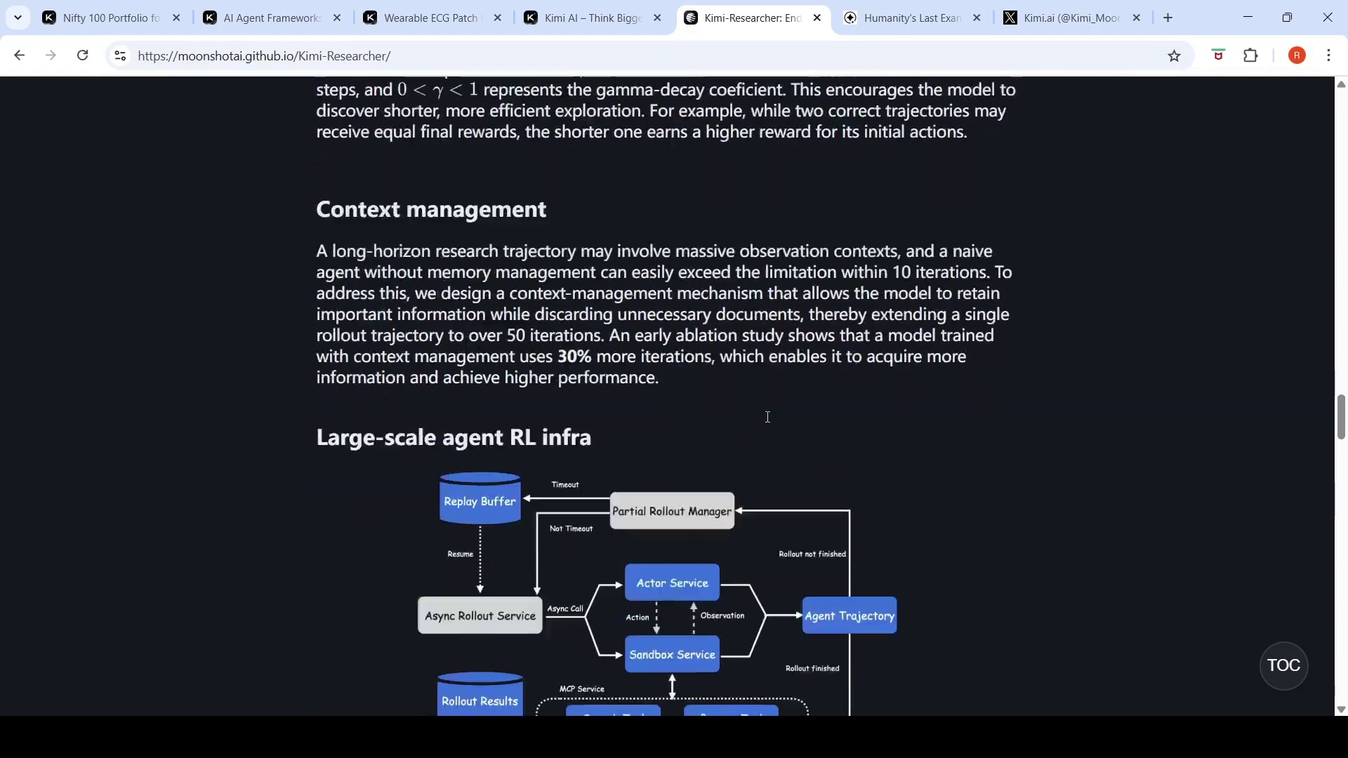
scroll(767, 418, down, 6)
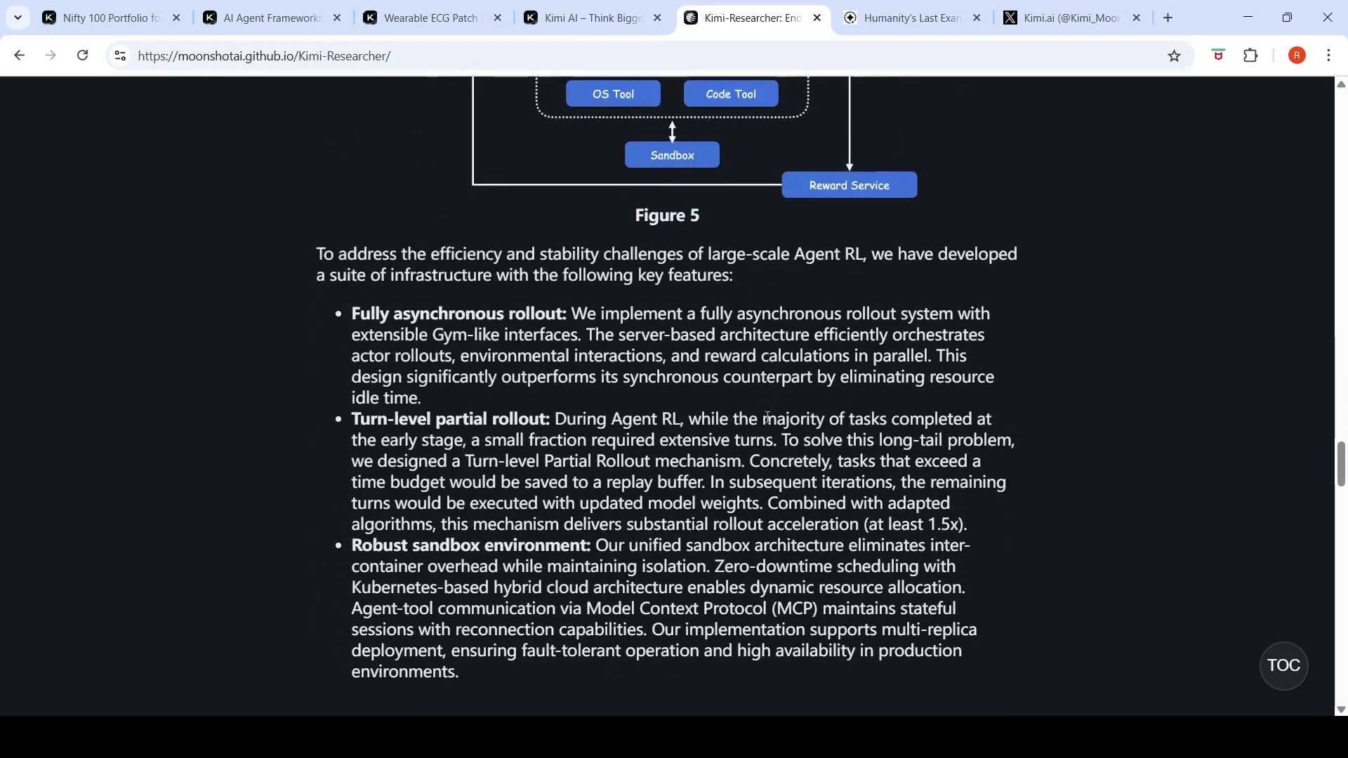
scroll(767, 418, down, 7)
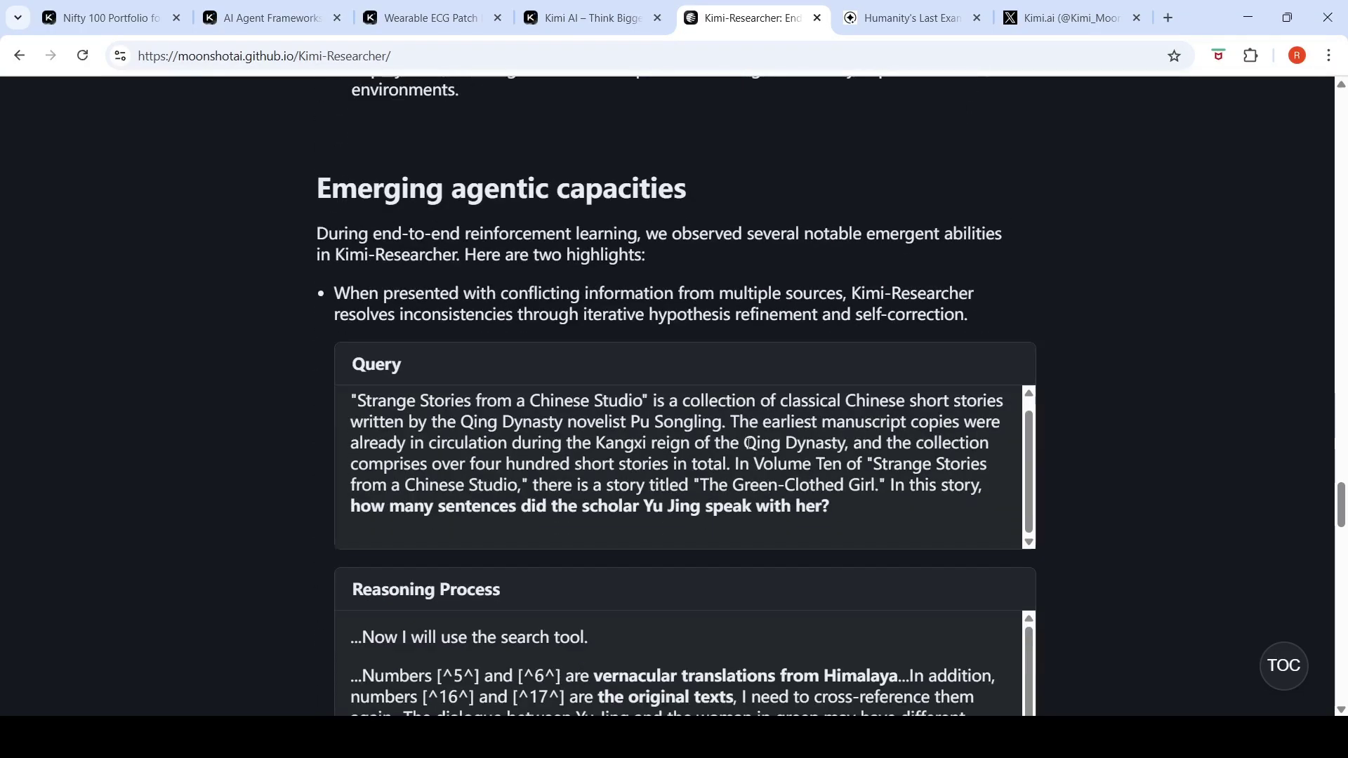
scroll(1154, 519, down, 20)
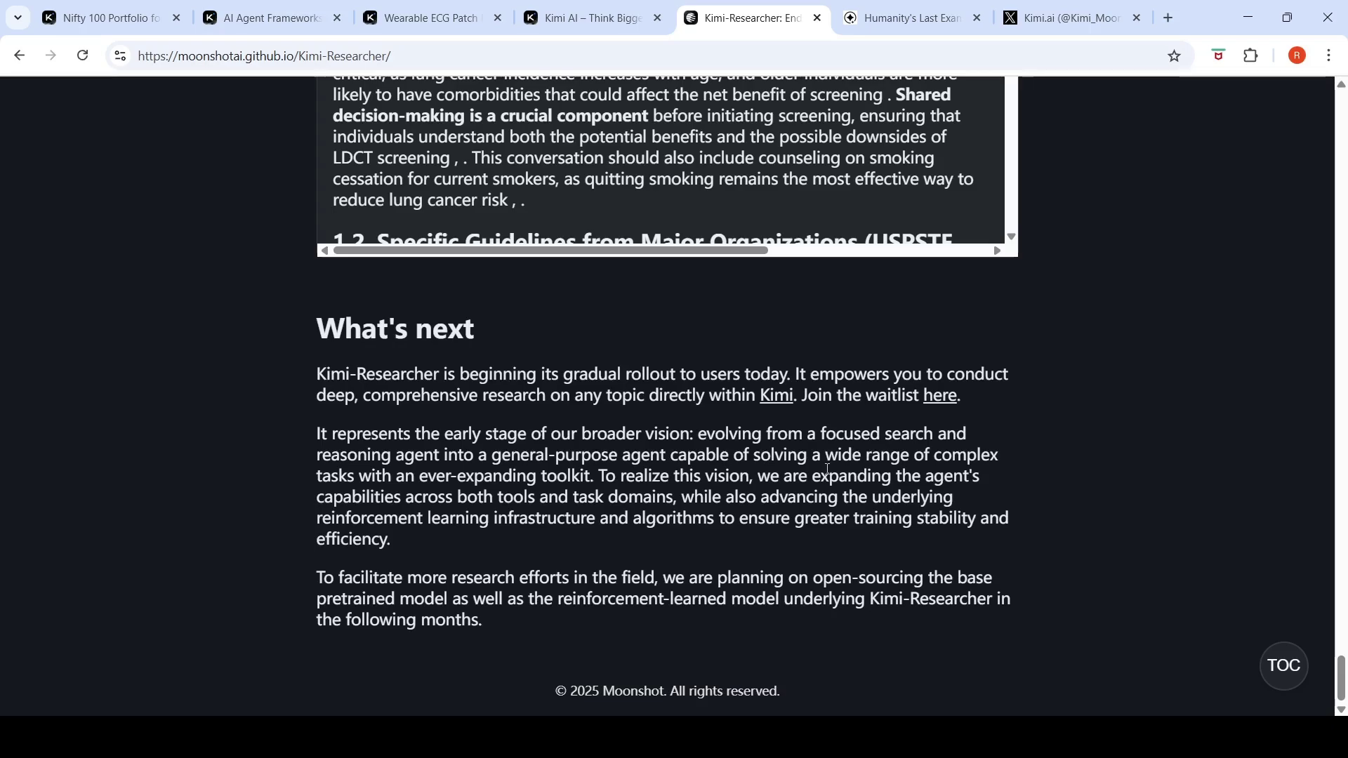
In Use cases, view the Obscure information retrieval, Corporate financial analysis and Clinical evidence review example queries.
scroll(827, 469, up, 4)
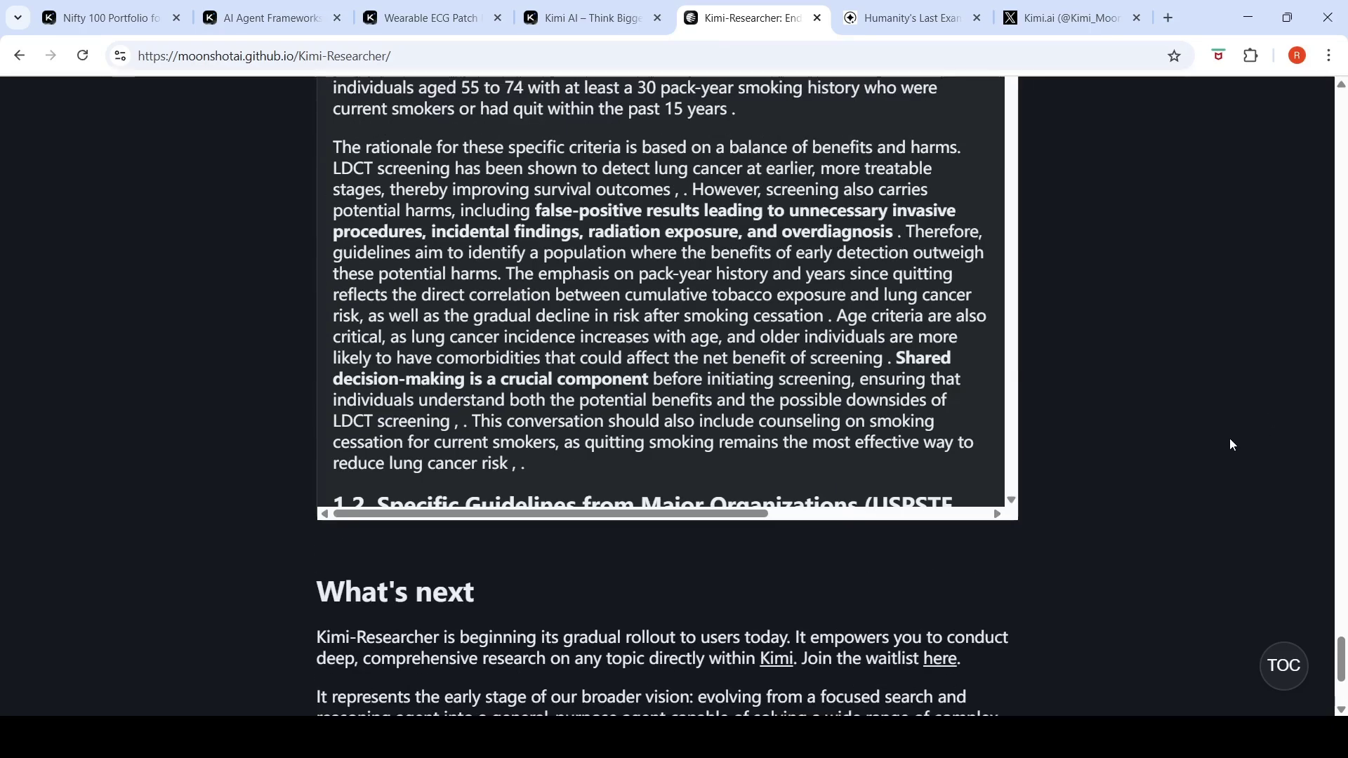
scroll(1229, 443, up, 6)
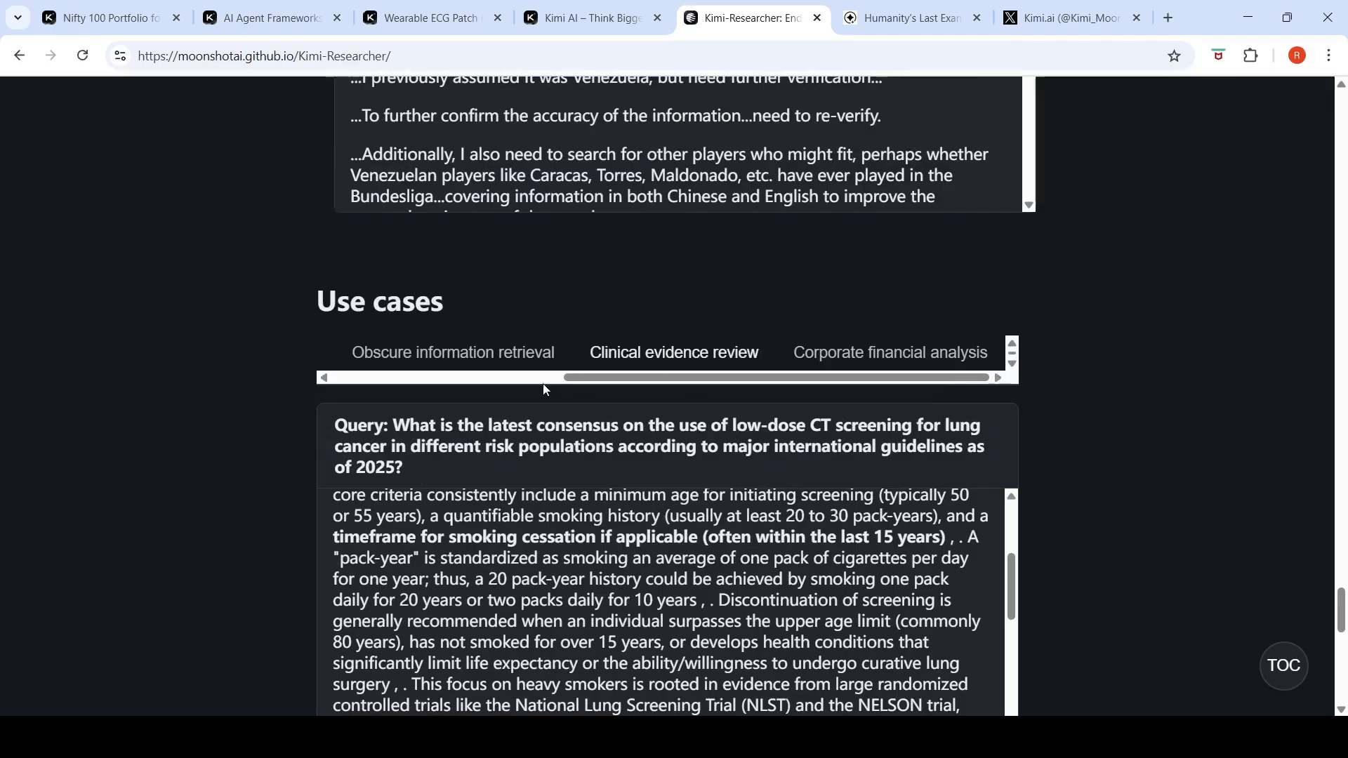
click(456, 353)
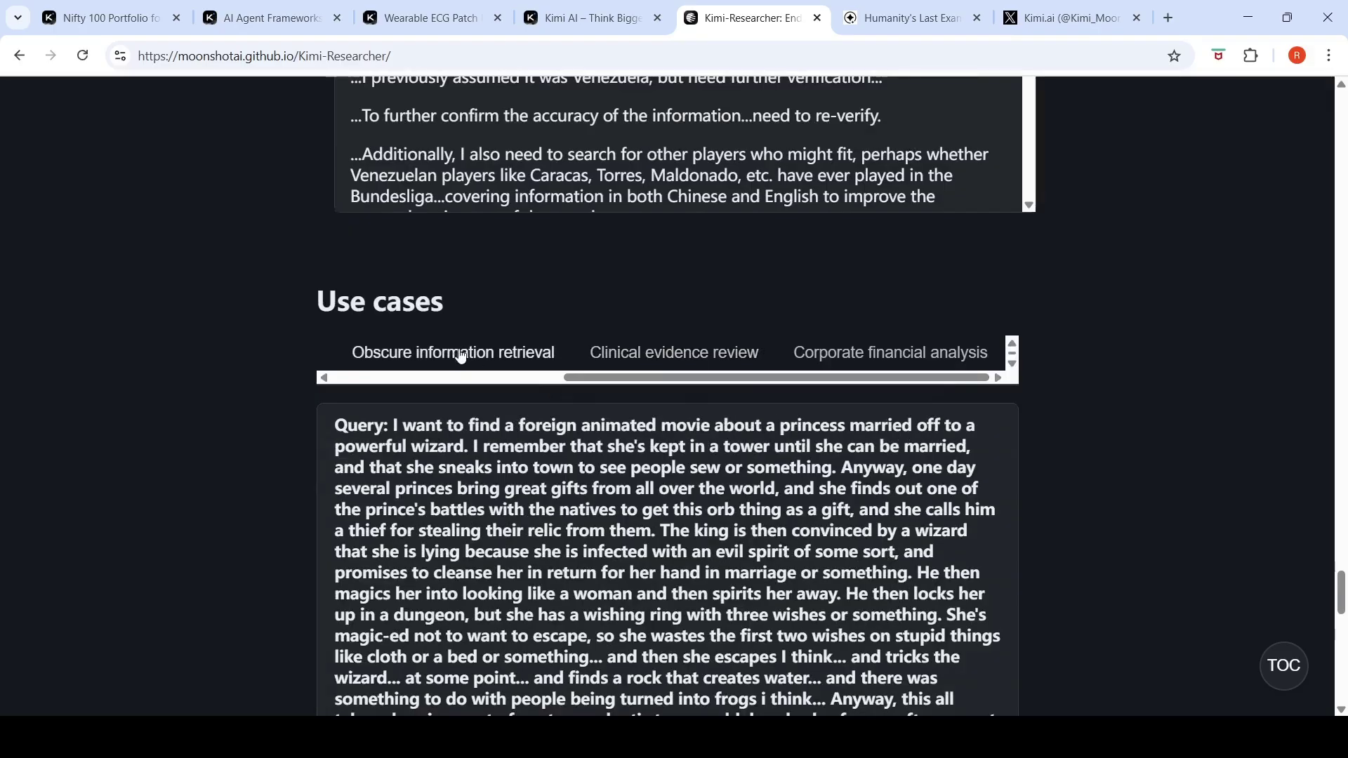
click(929, 355)
click(709, 353)
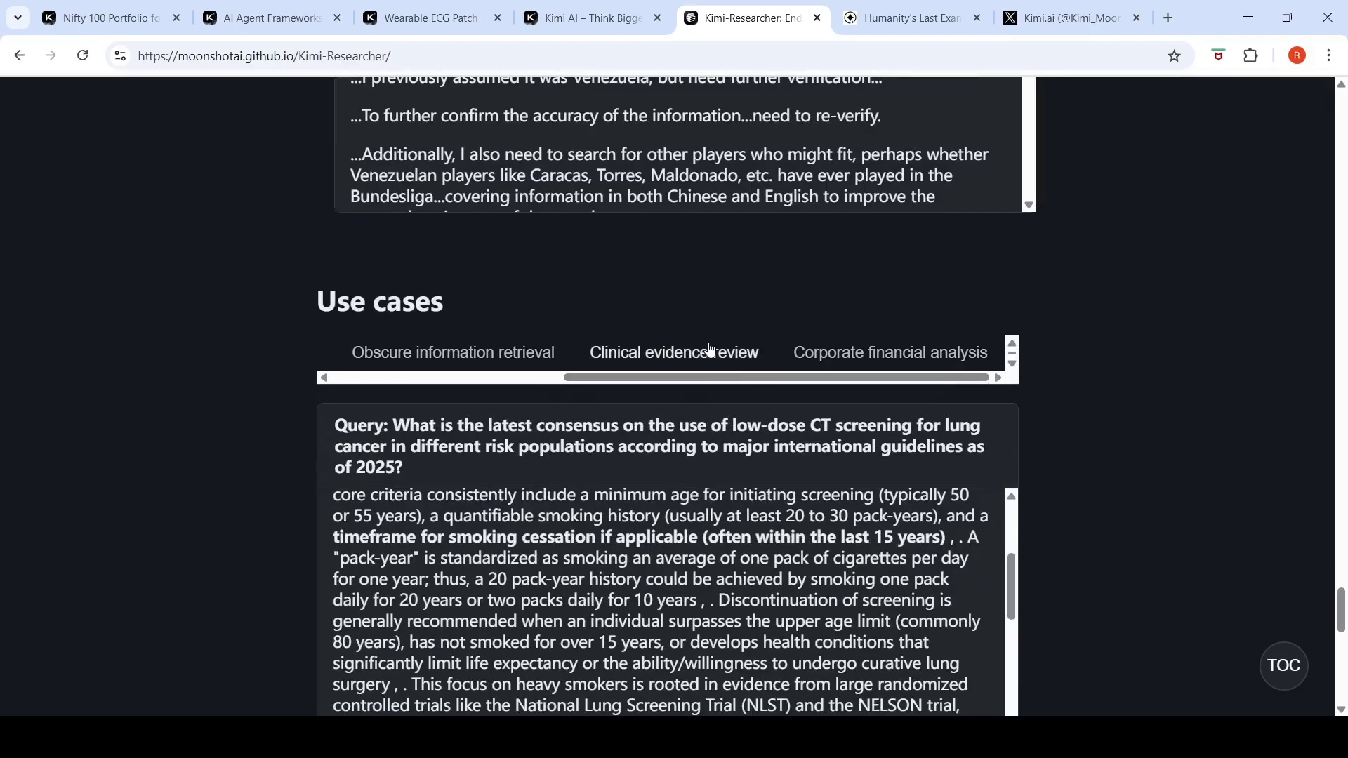
click(913, 355)
click(422, 360)
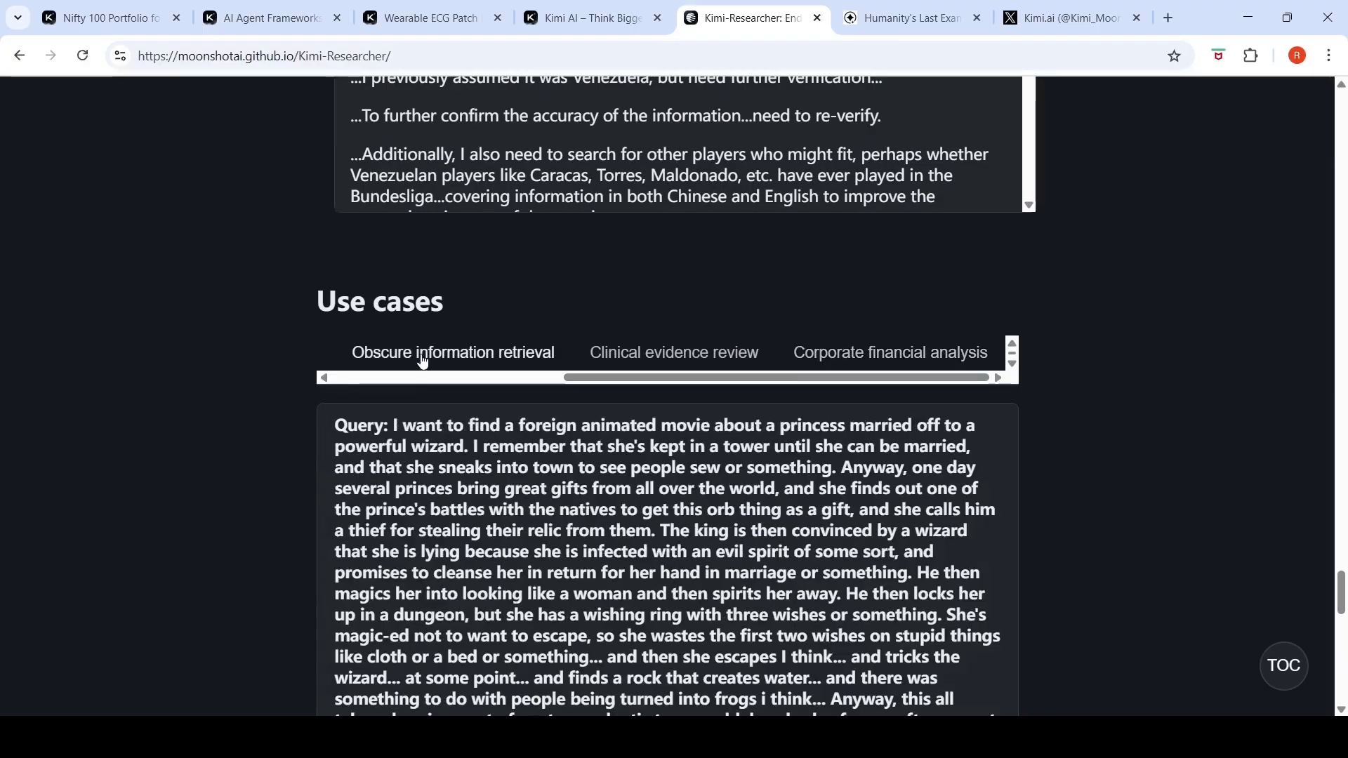
View the Academic research and Legal & regulatory insights examples, then return to the page top.
drag(582, 378, 235, 386)
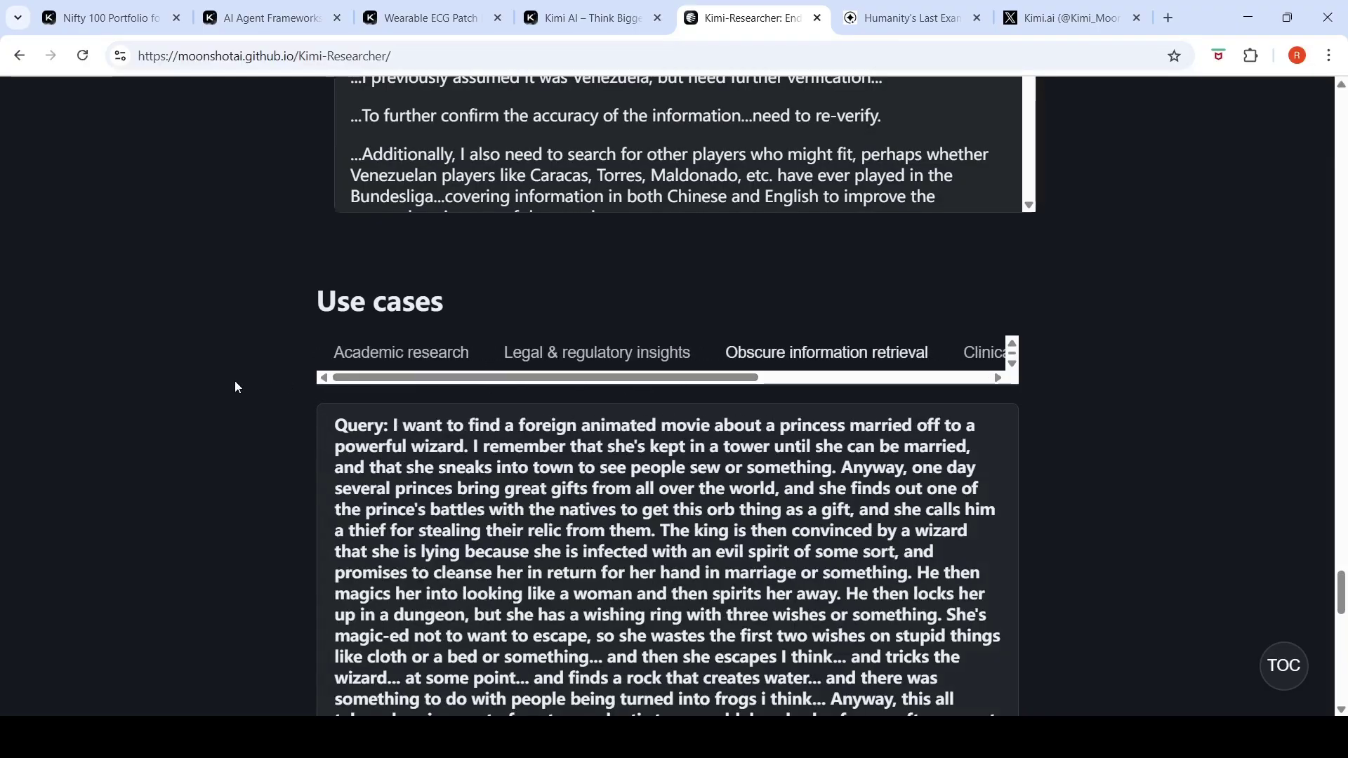
click(355, 363)
click(655, 353)
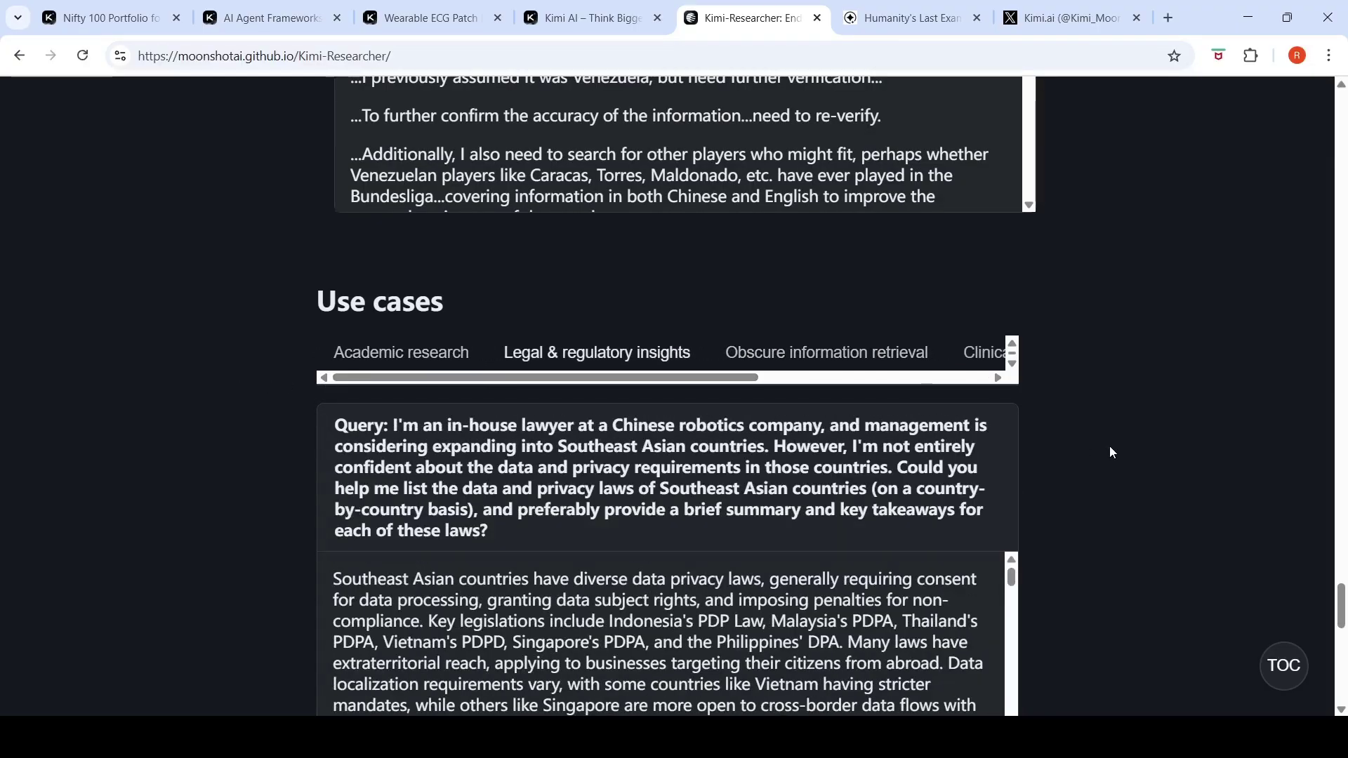
scroll(1110, 452, up, 15)
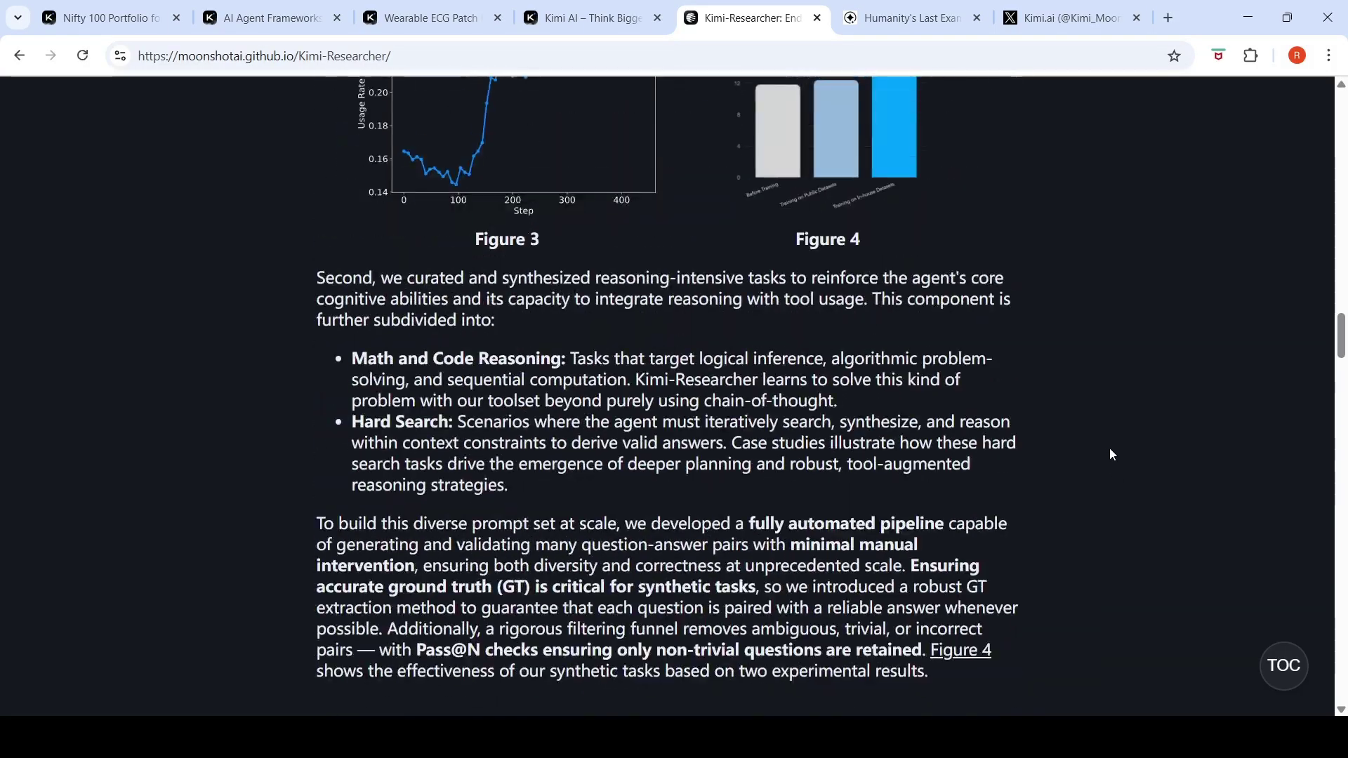
scroll(1110, 454, up, 20)
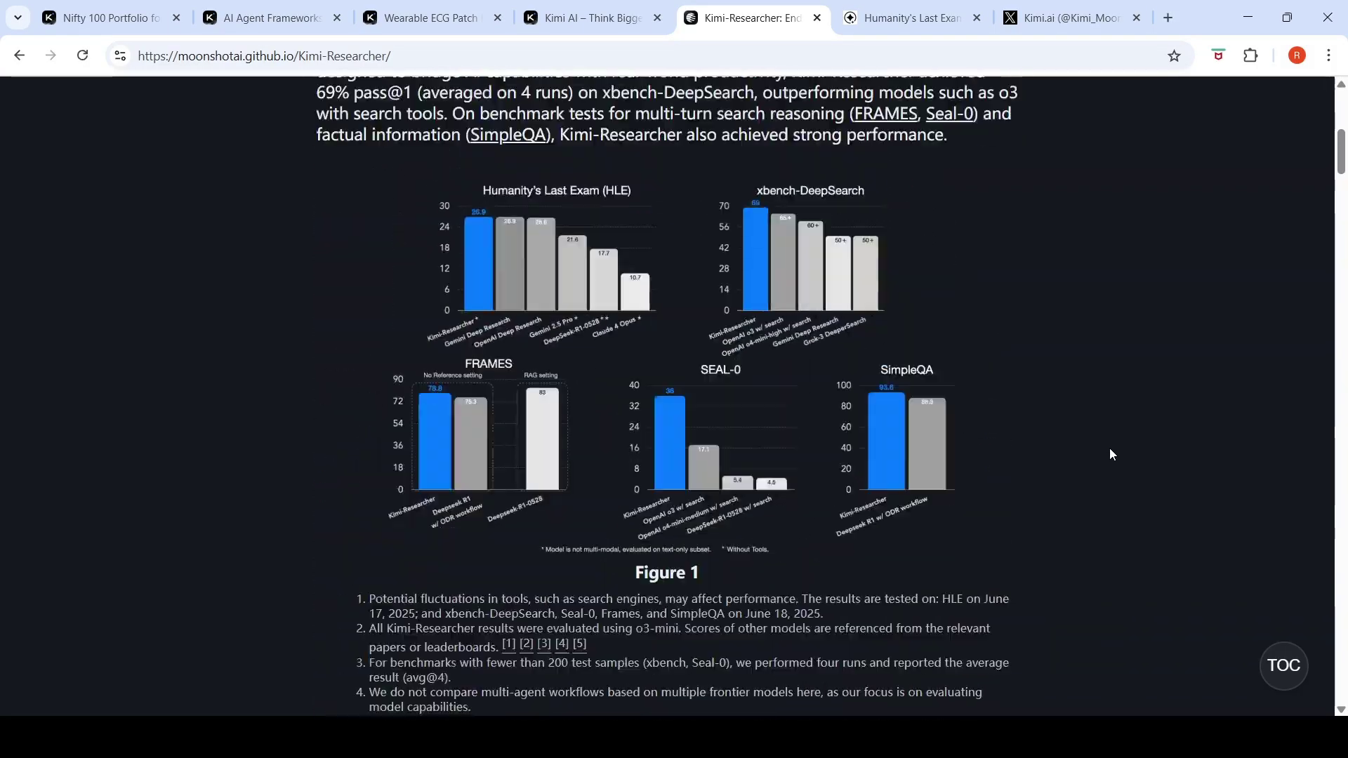
scroll(1111, 454, up, 3)
Go from the Kimi home page back to the Kimi-Researcher blog, showing its title and June 20, 2025 intro.
click(582, 21)
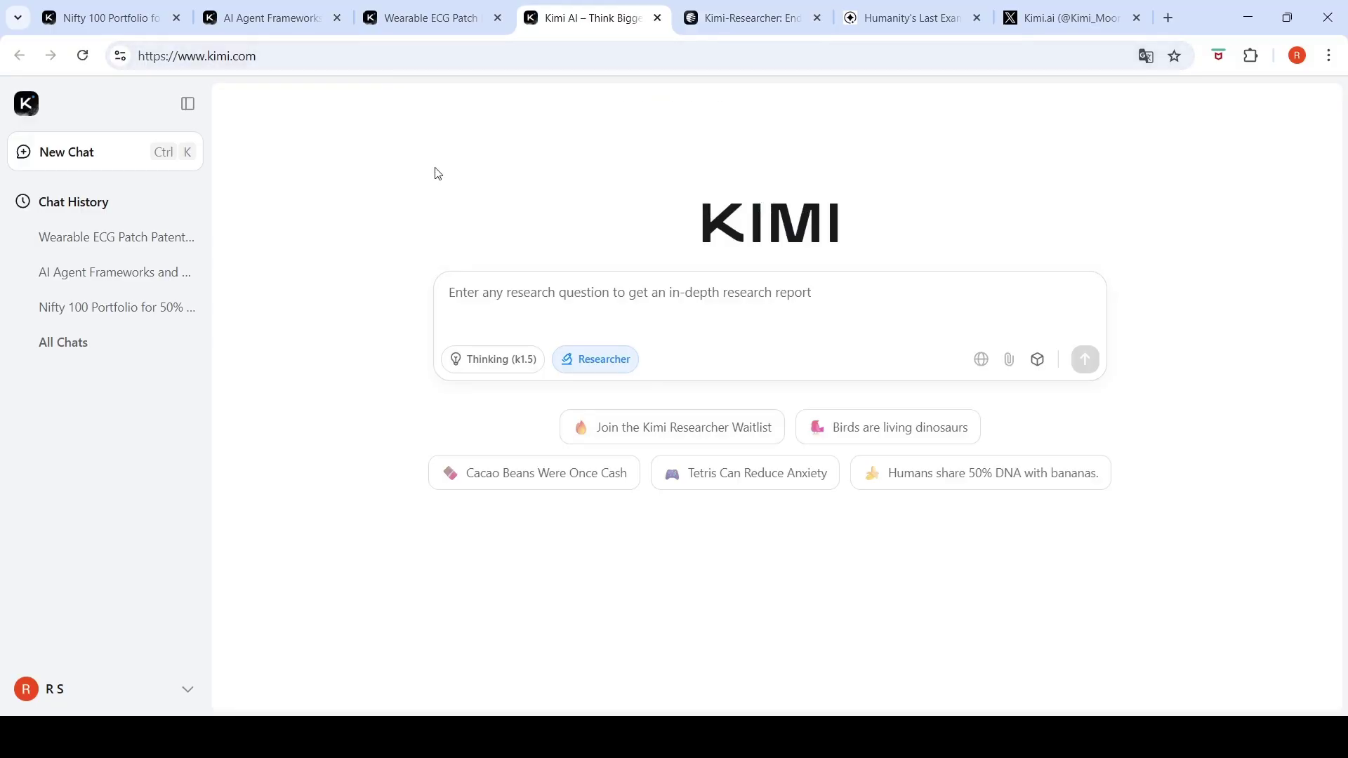
click(747, 17)
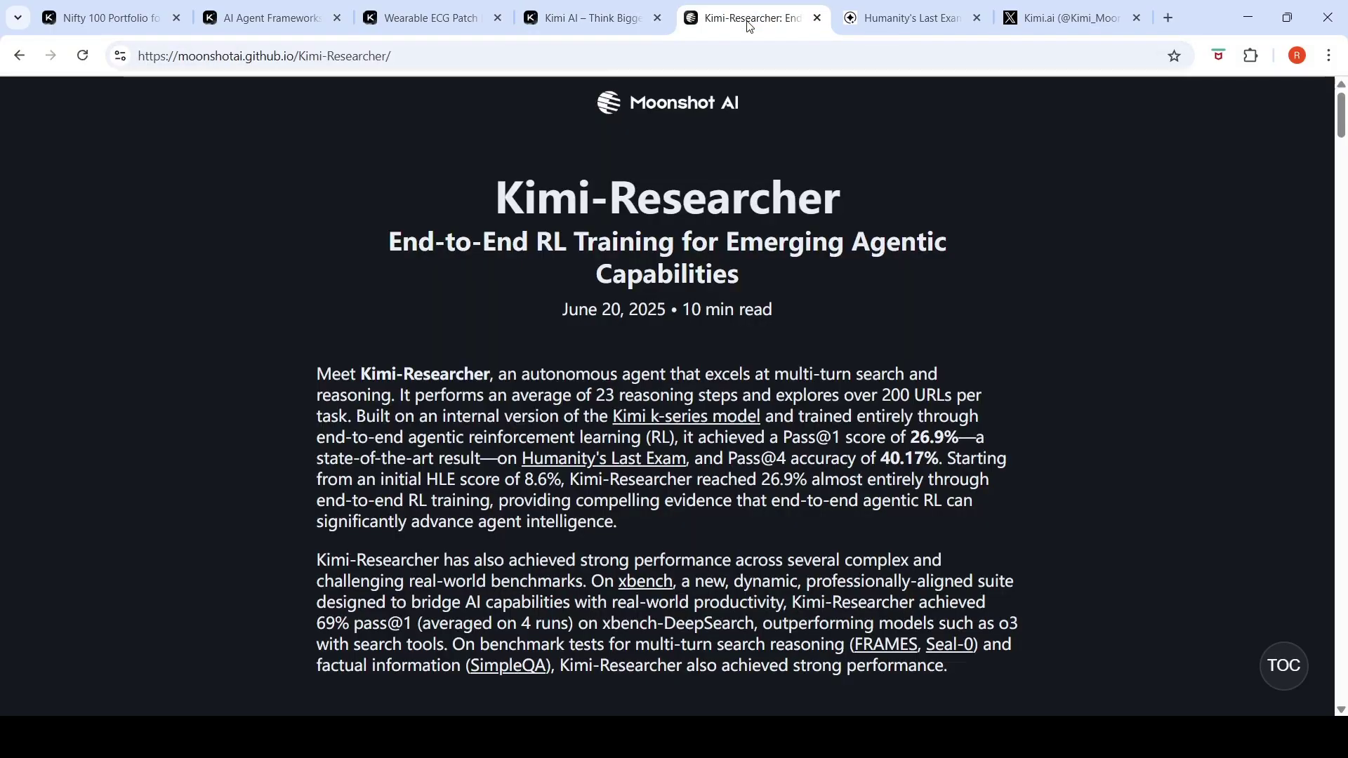
scroll(959, 293, down, 2)
scroll(959, 293, up, 2)
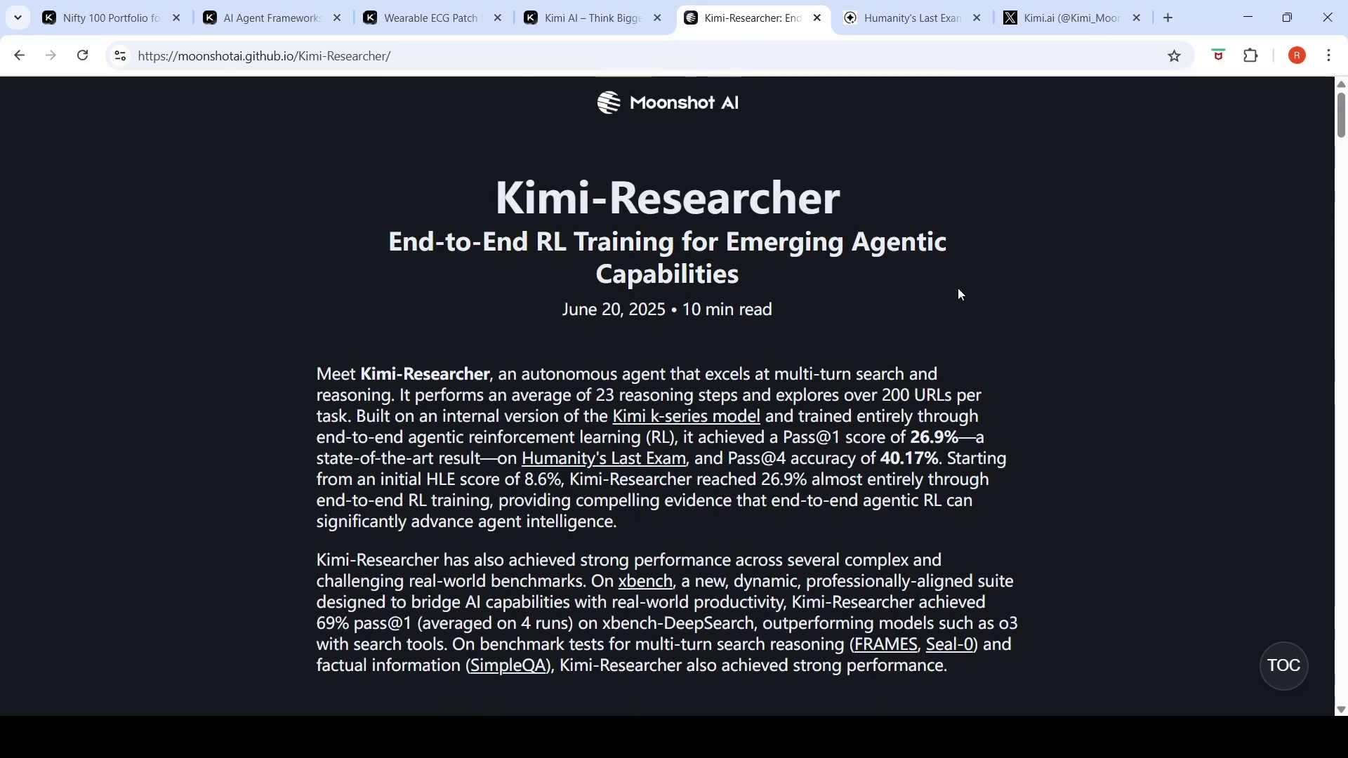